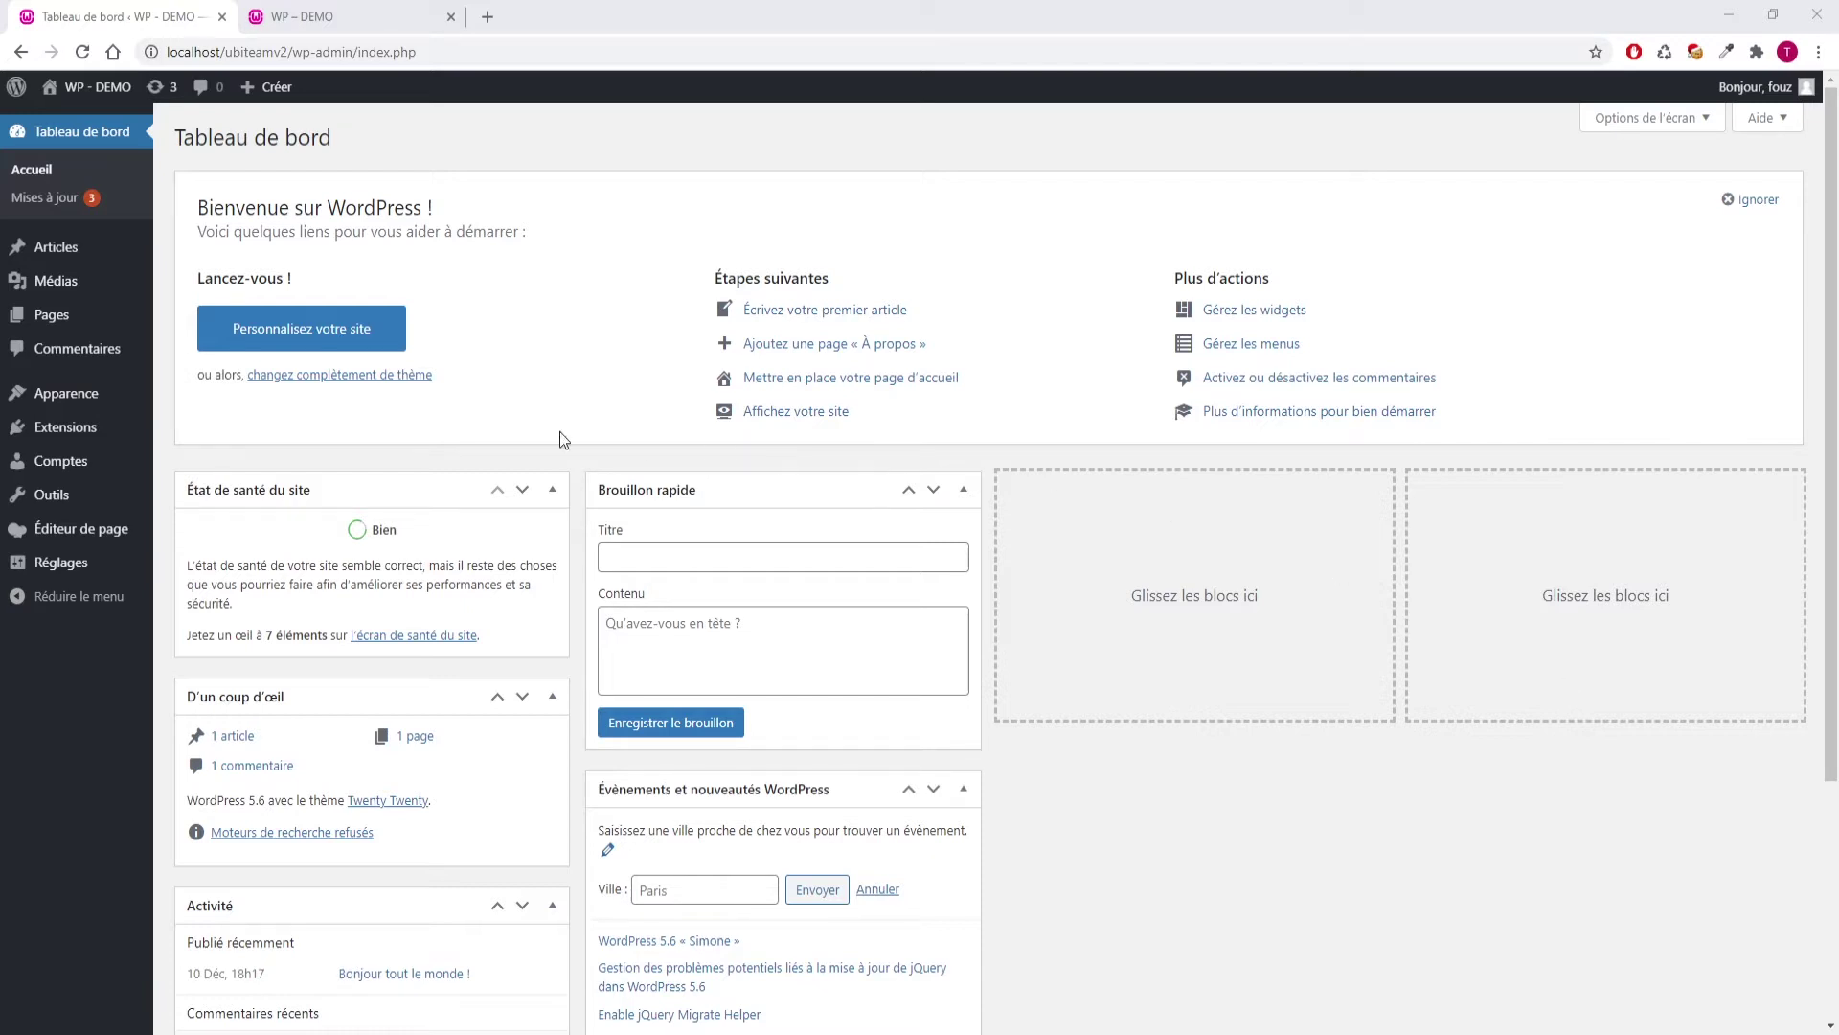
Create a new page titled "Réalisation 1" and switch it to the page builder's administration editor
click(52, 315)
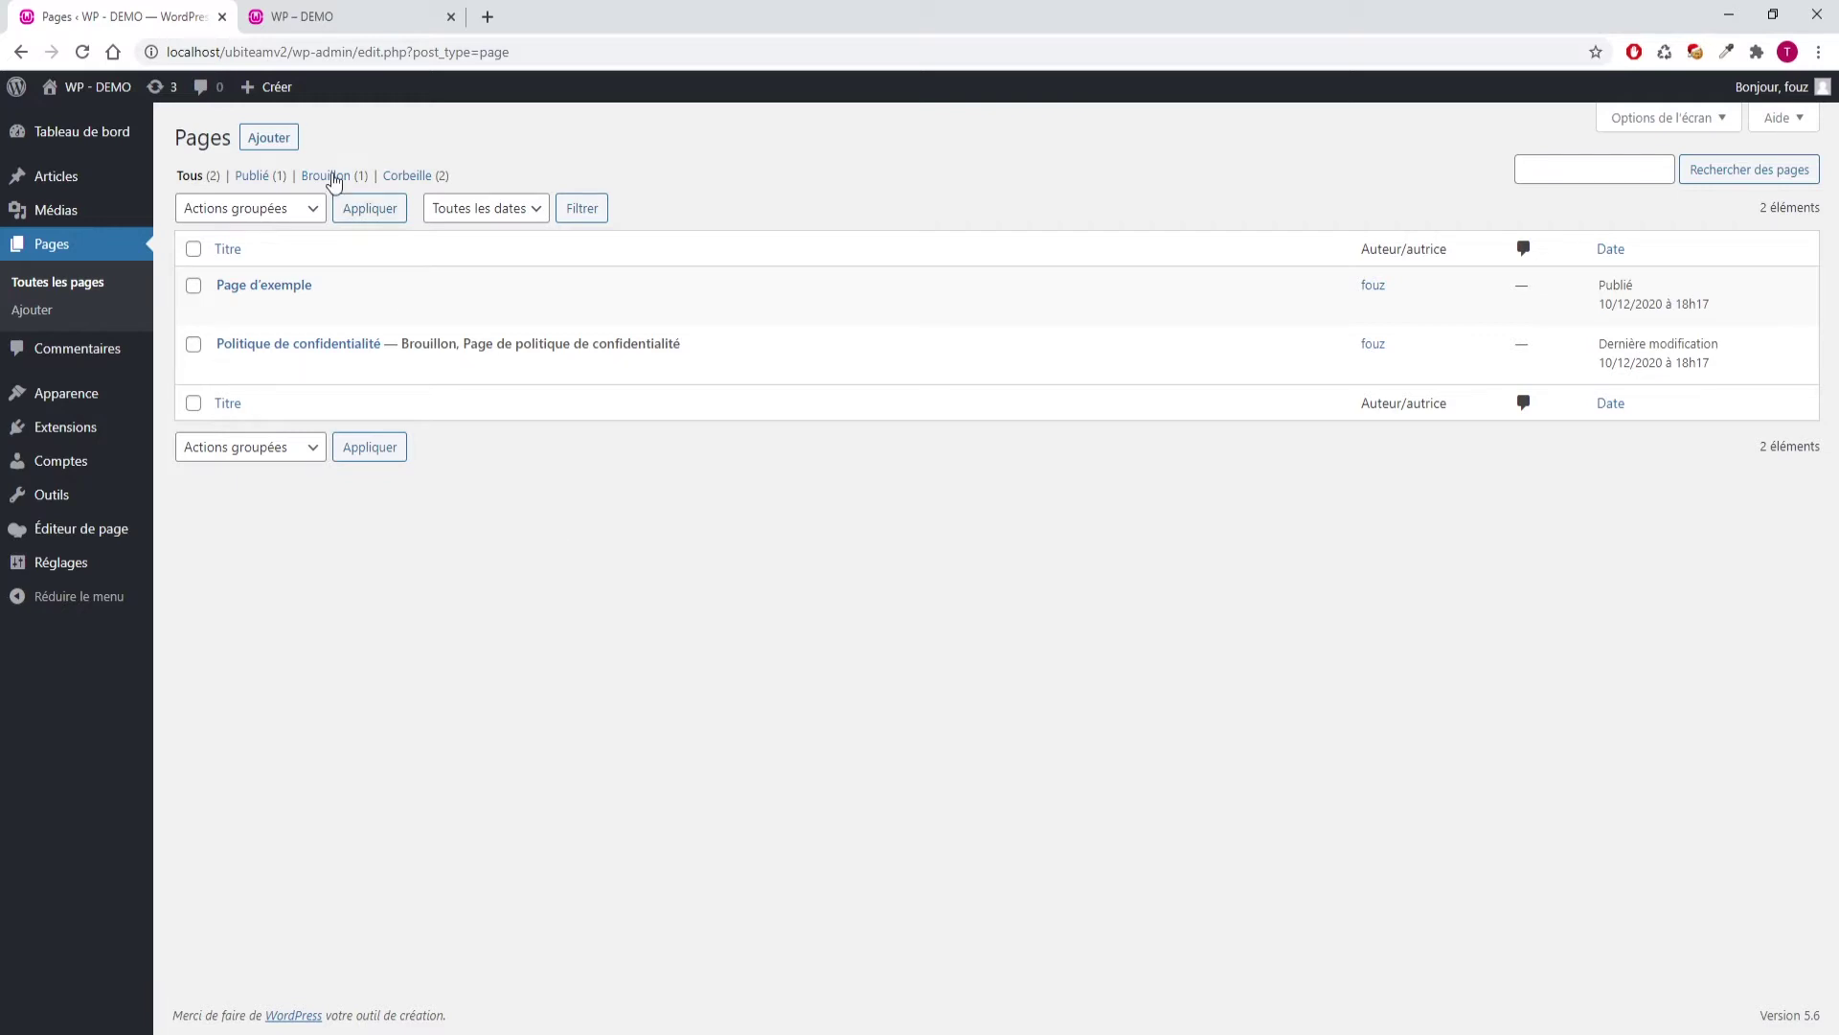
click(269, 137)
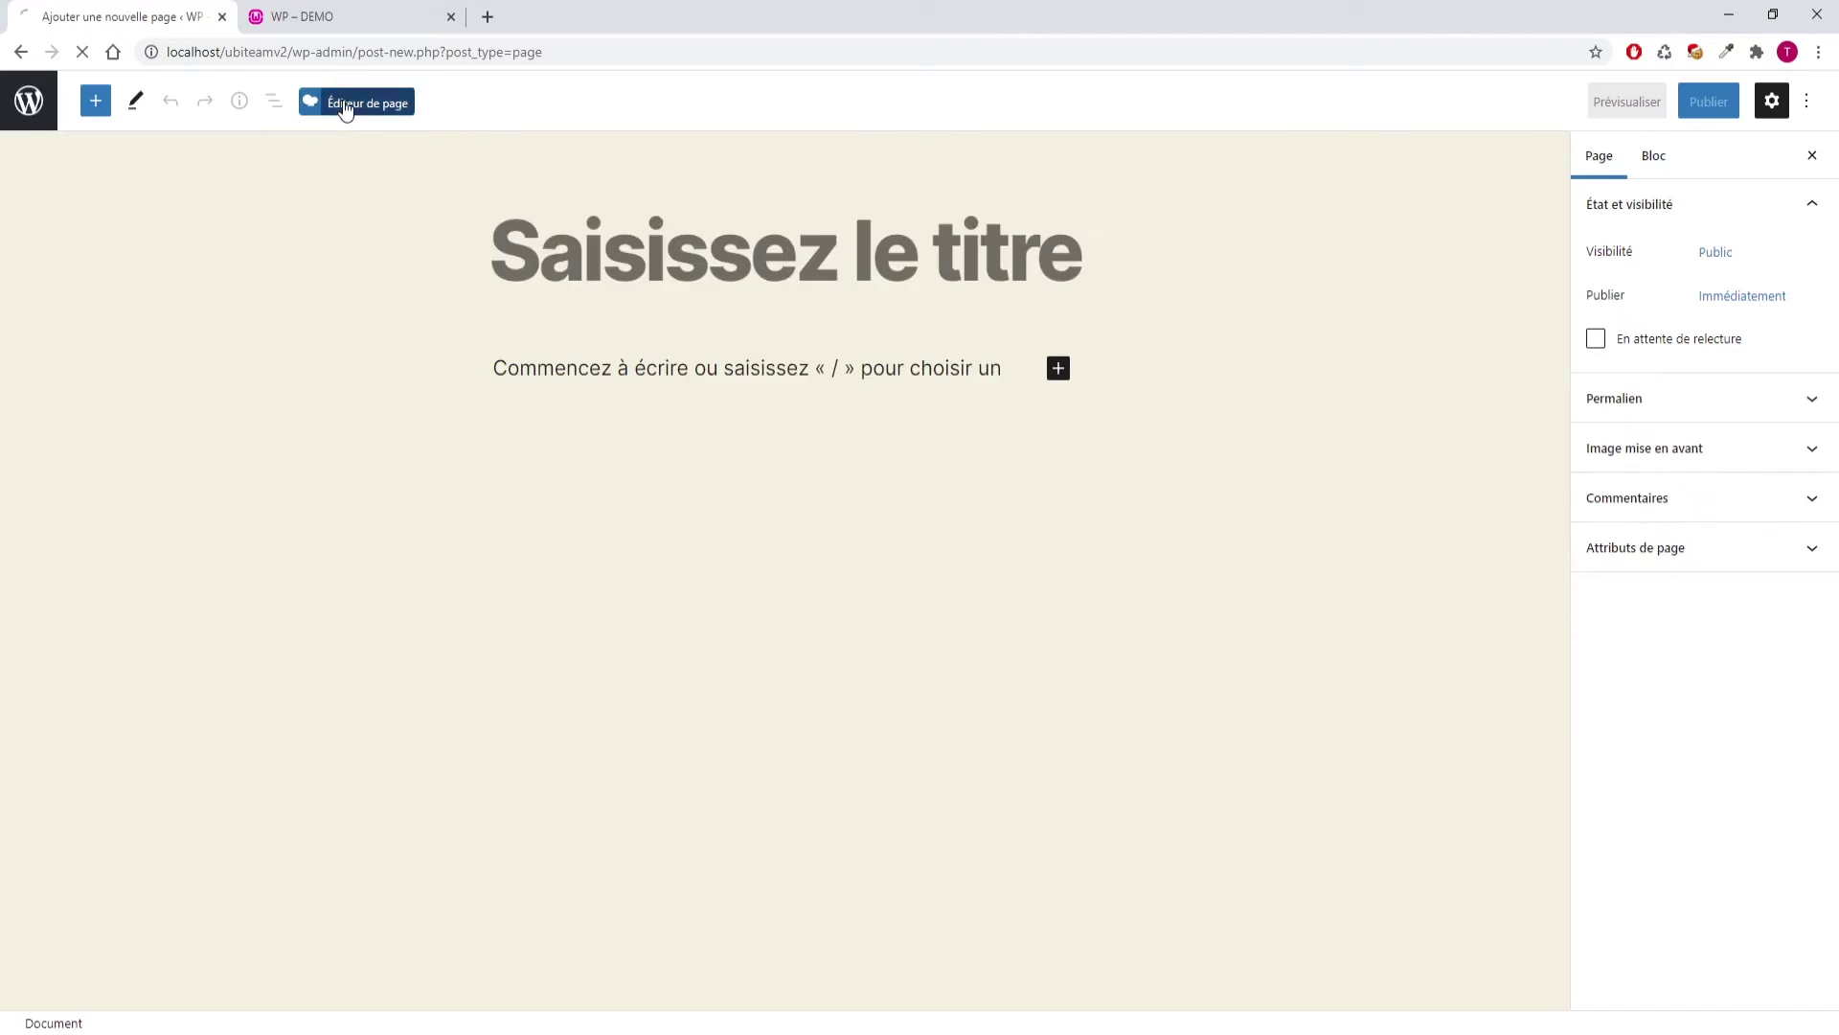
click(346, 106)
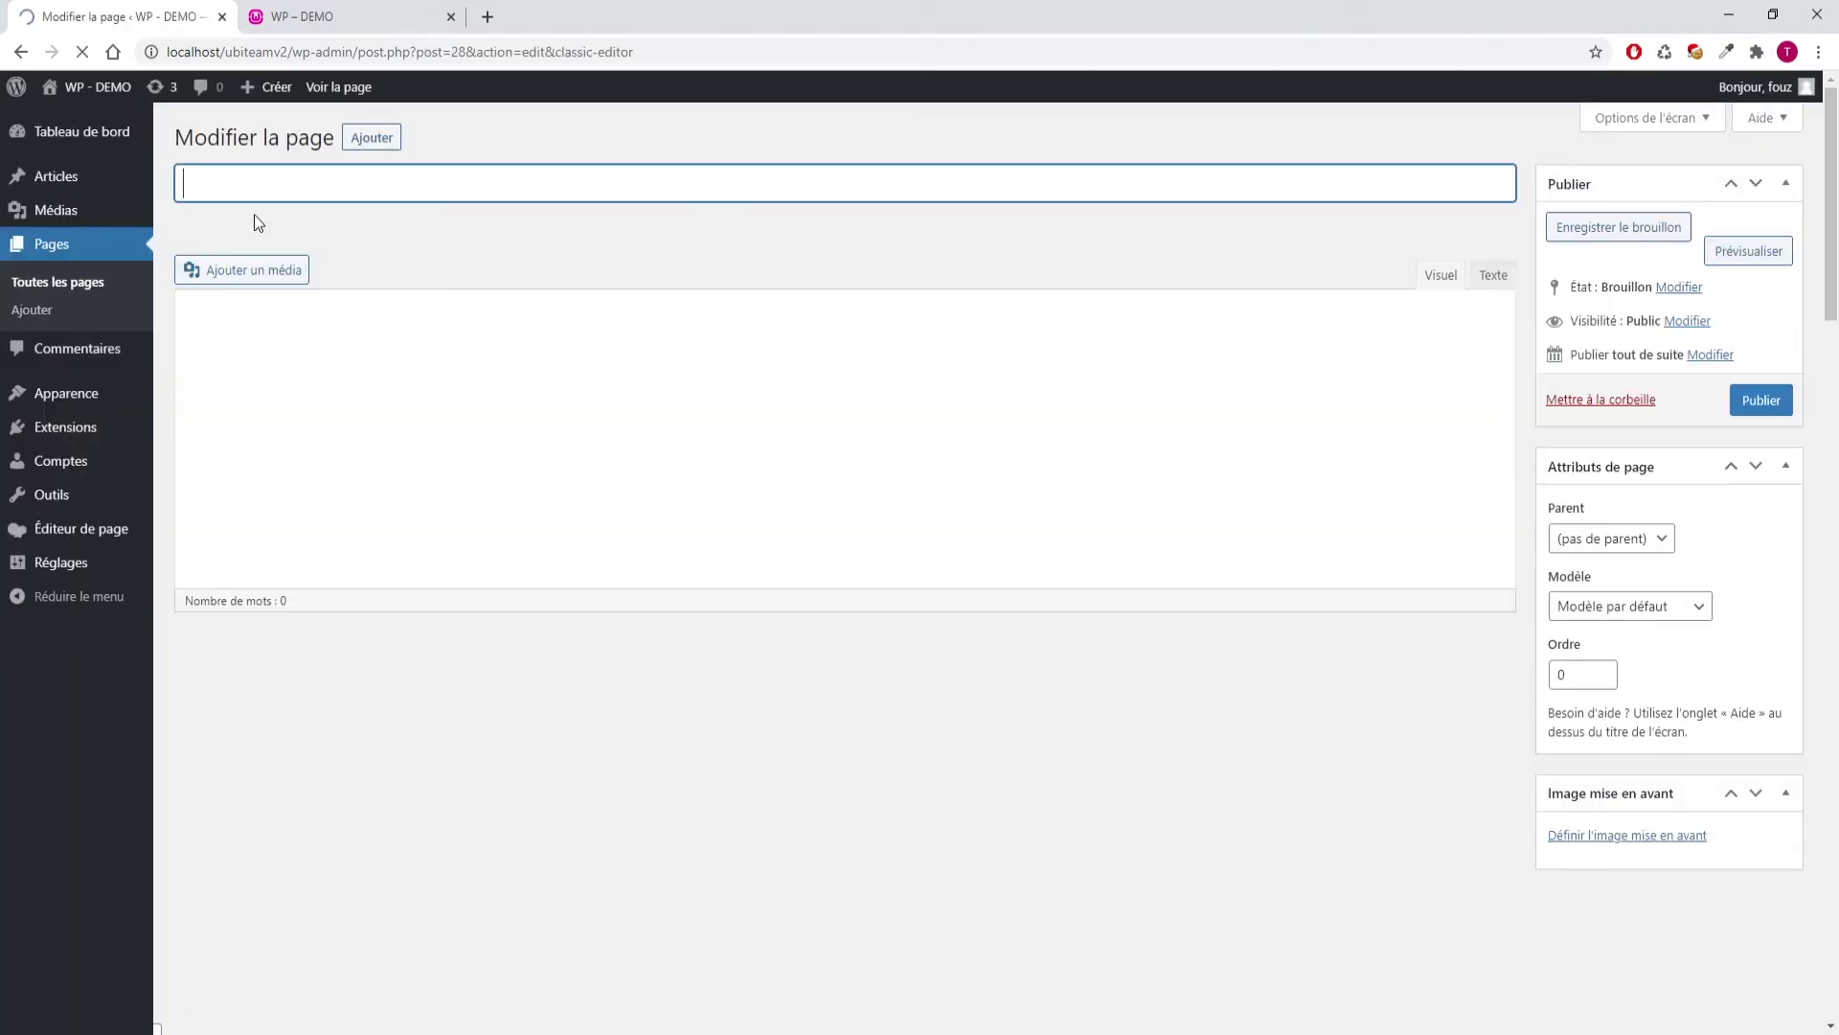
text(Réalisation,)
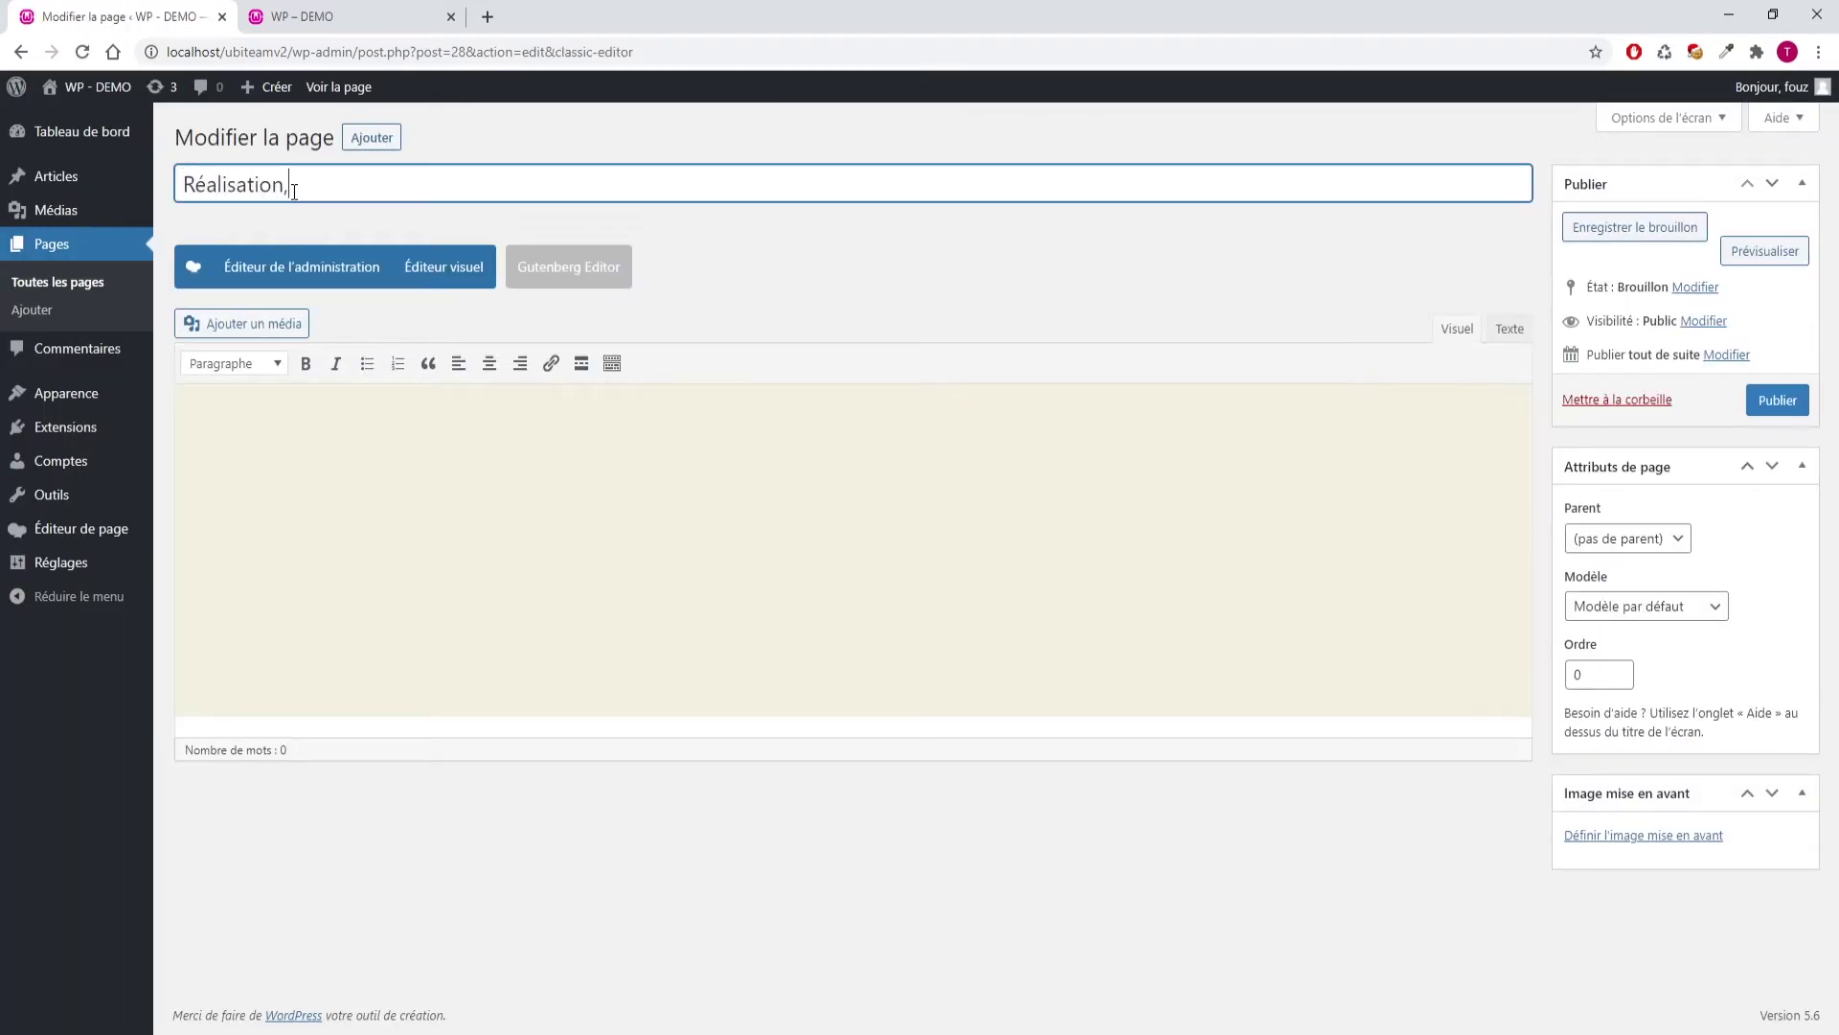
key(BackSpace)
text(1)
click(324, 251)
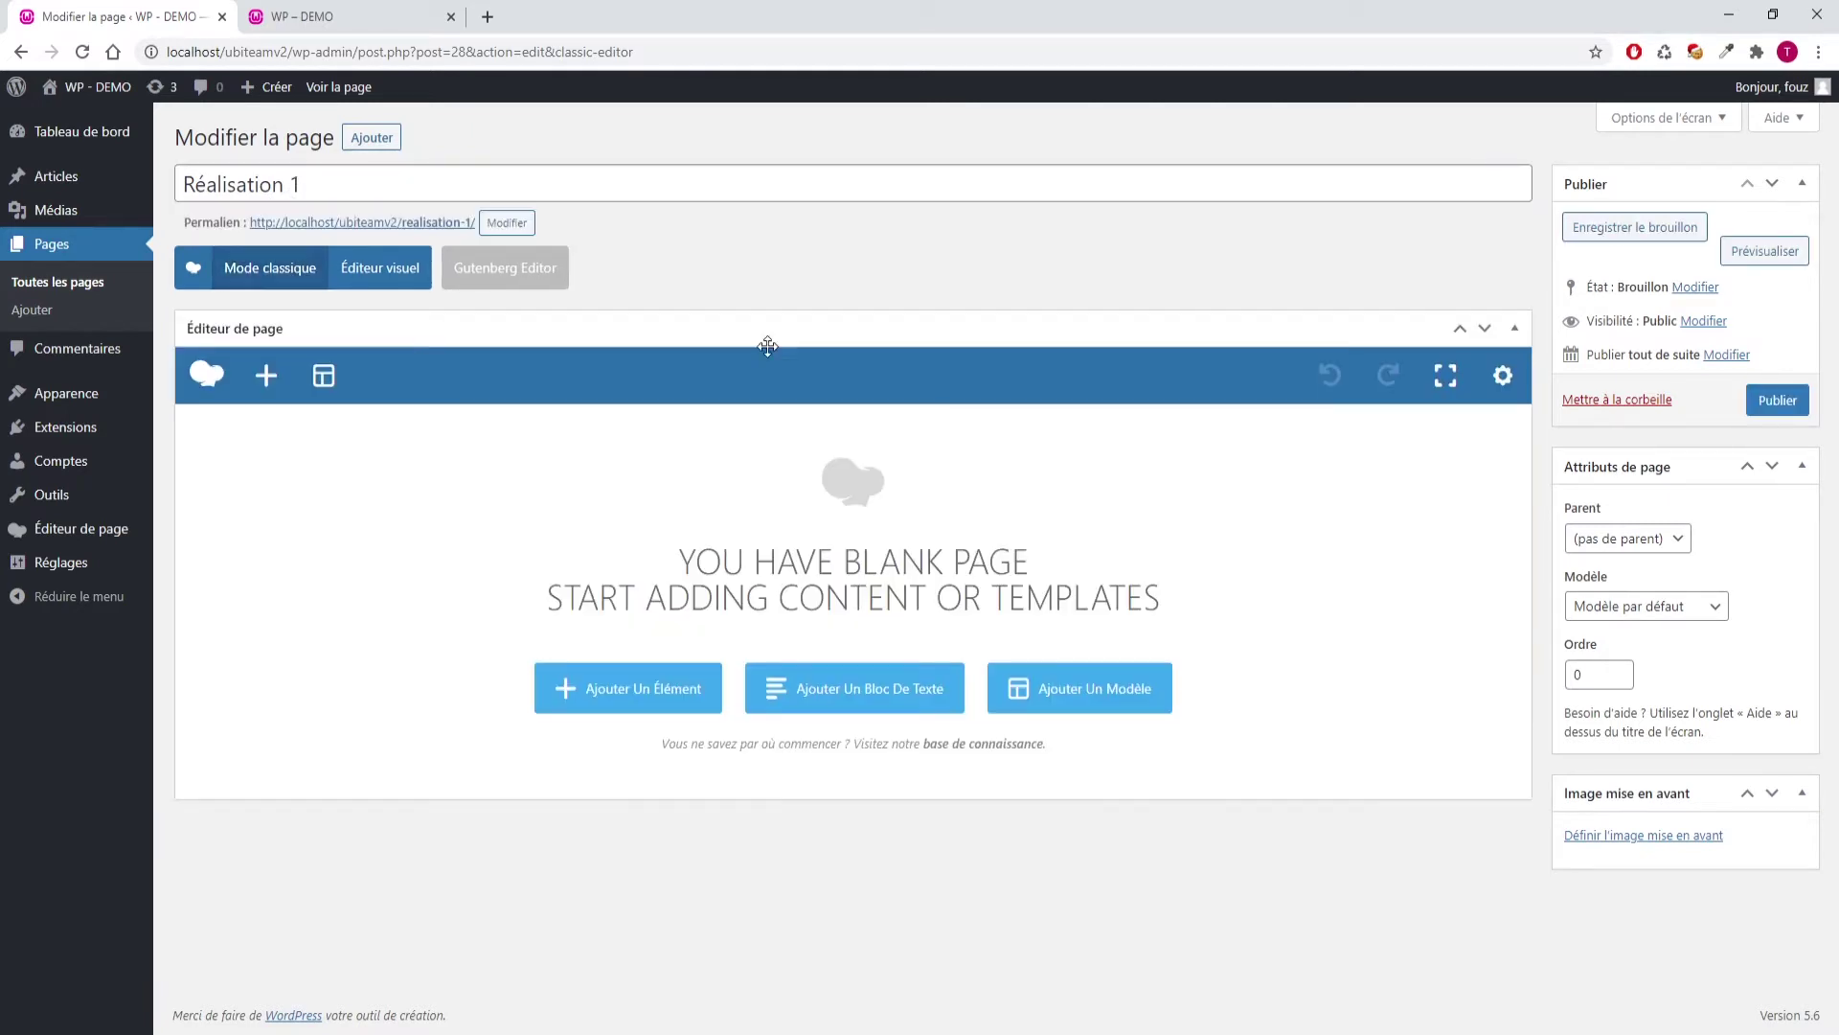
Add a text block with its default content and a single image element below it in the same row
click(648, 702)
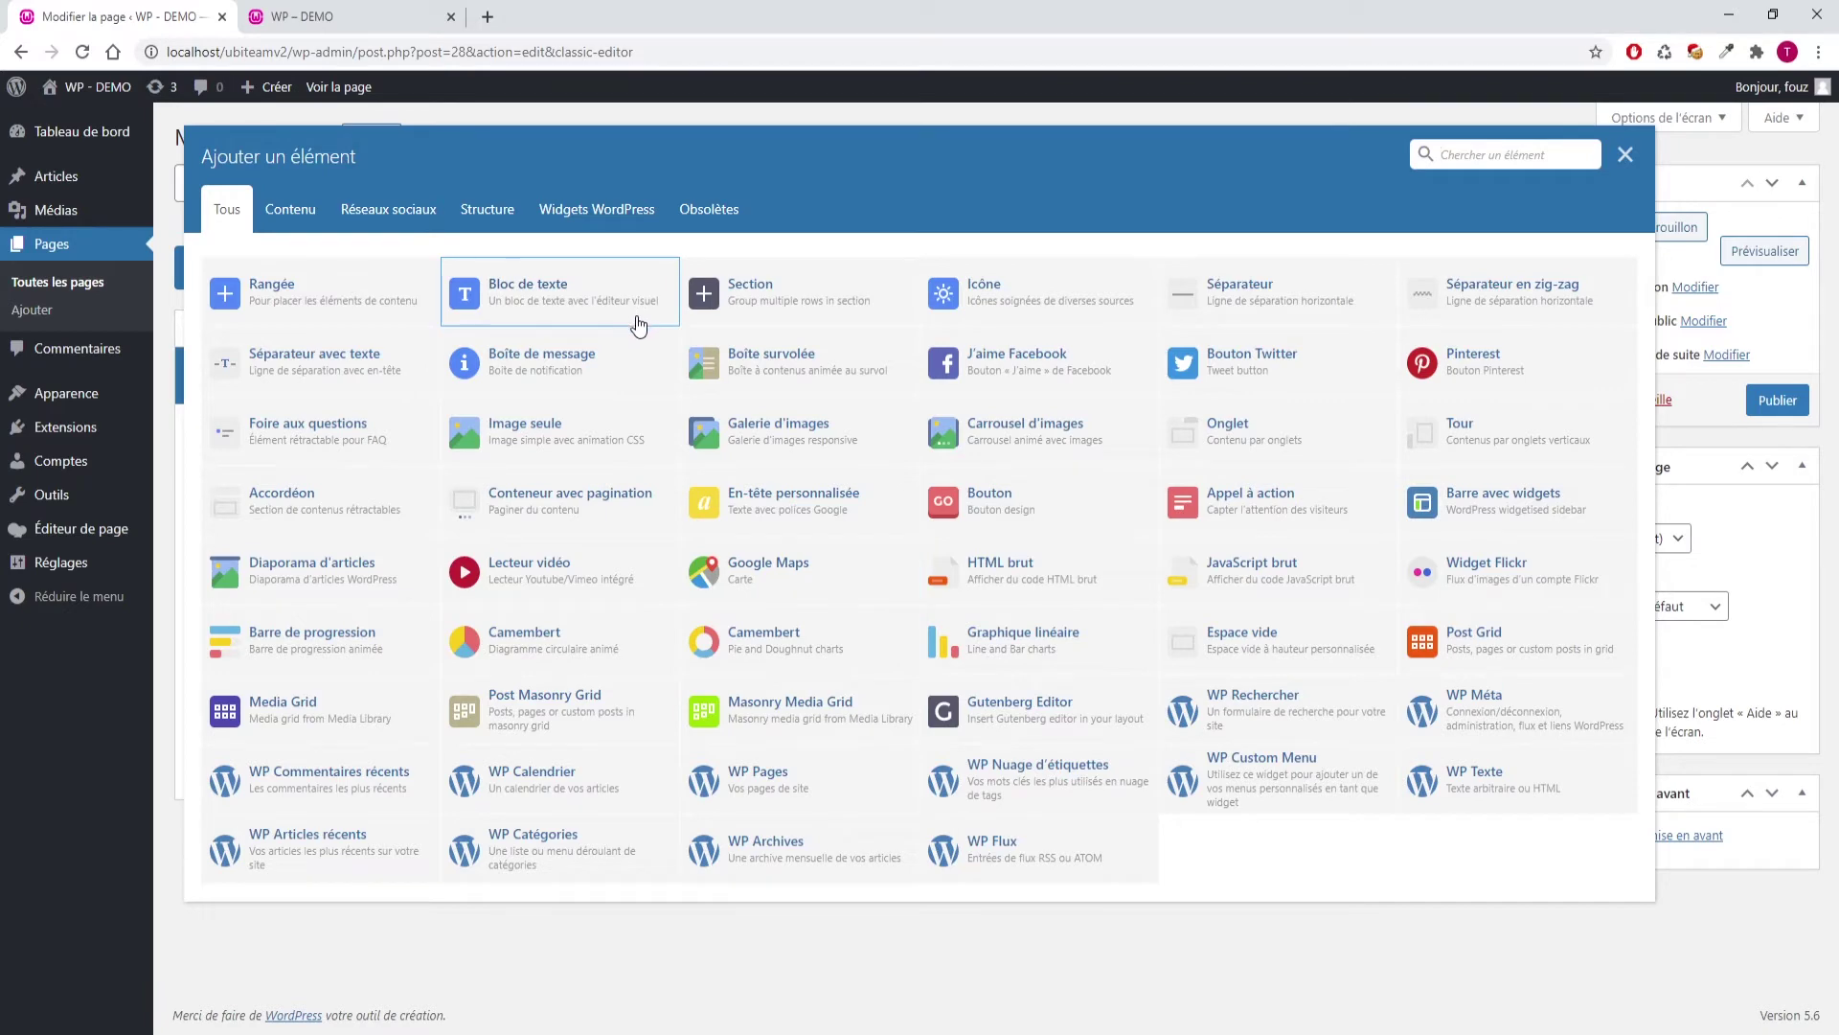
click(618, 307)
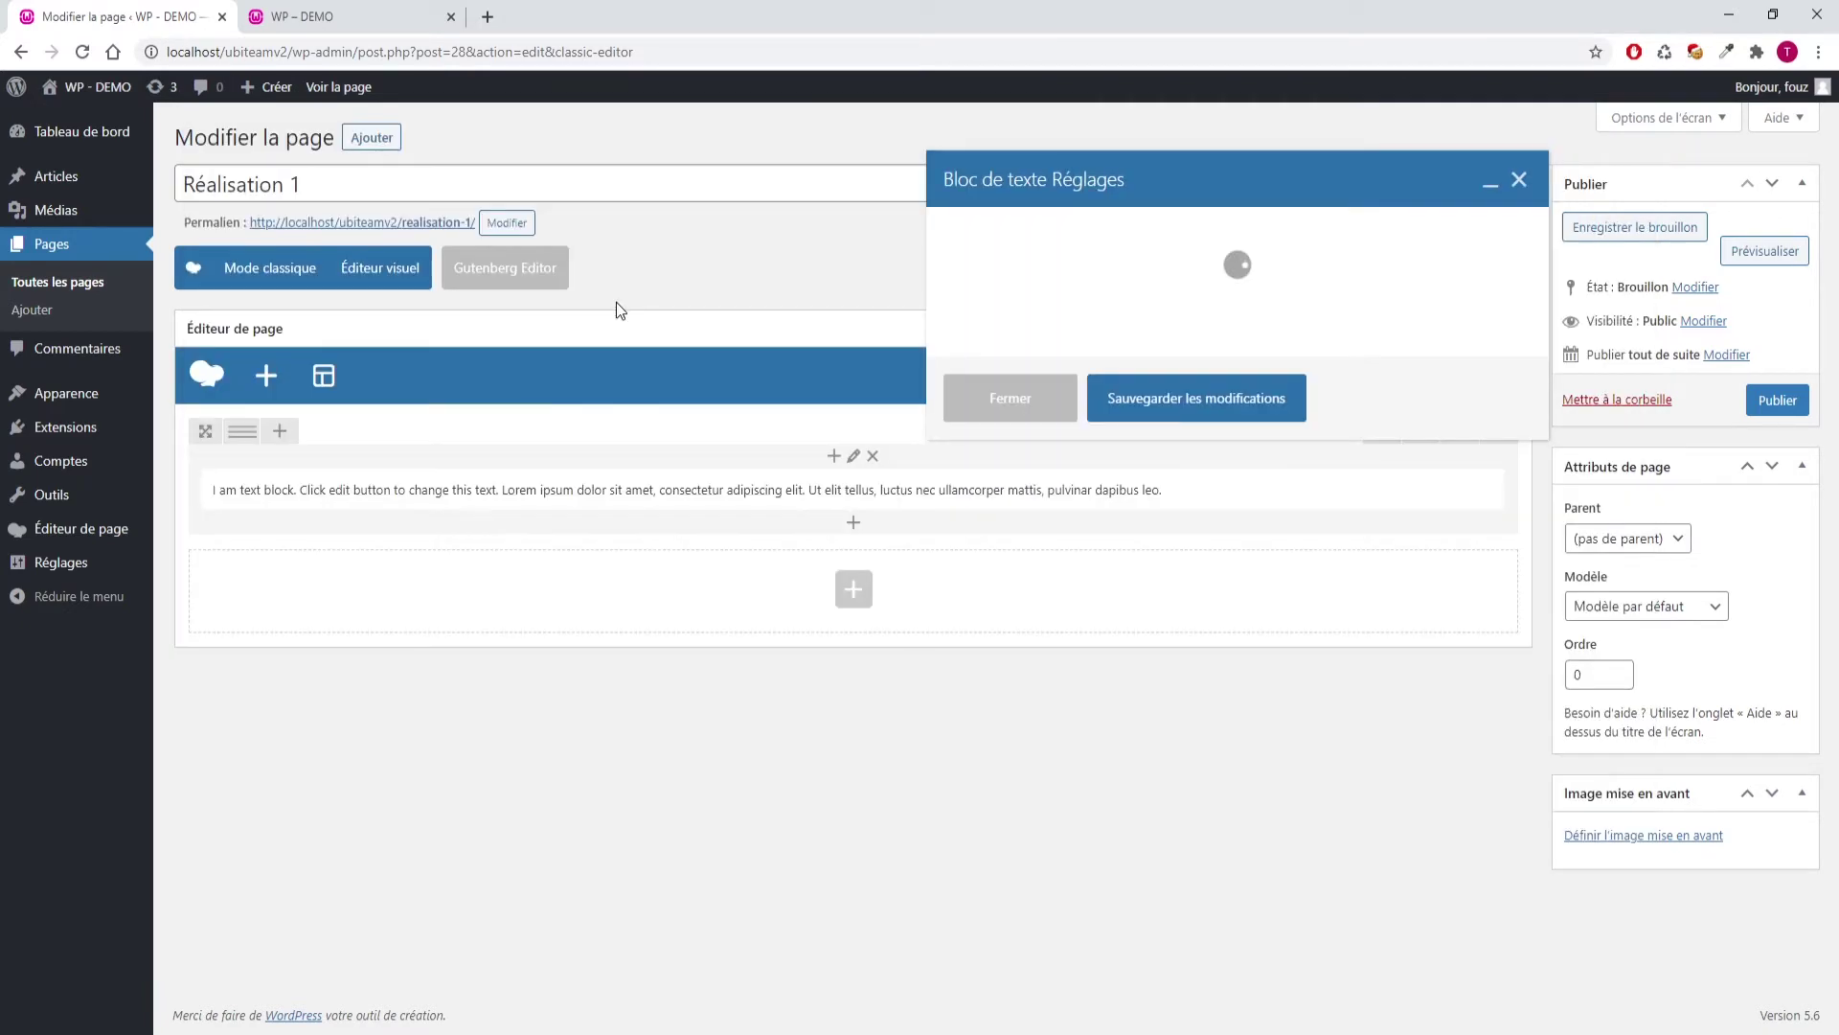
click(1170, 831)
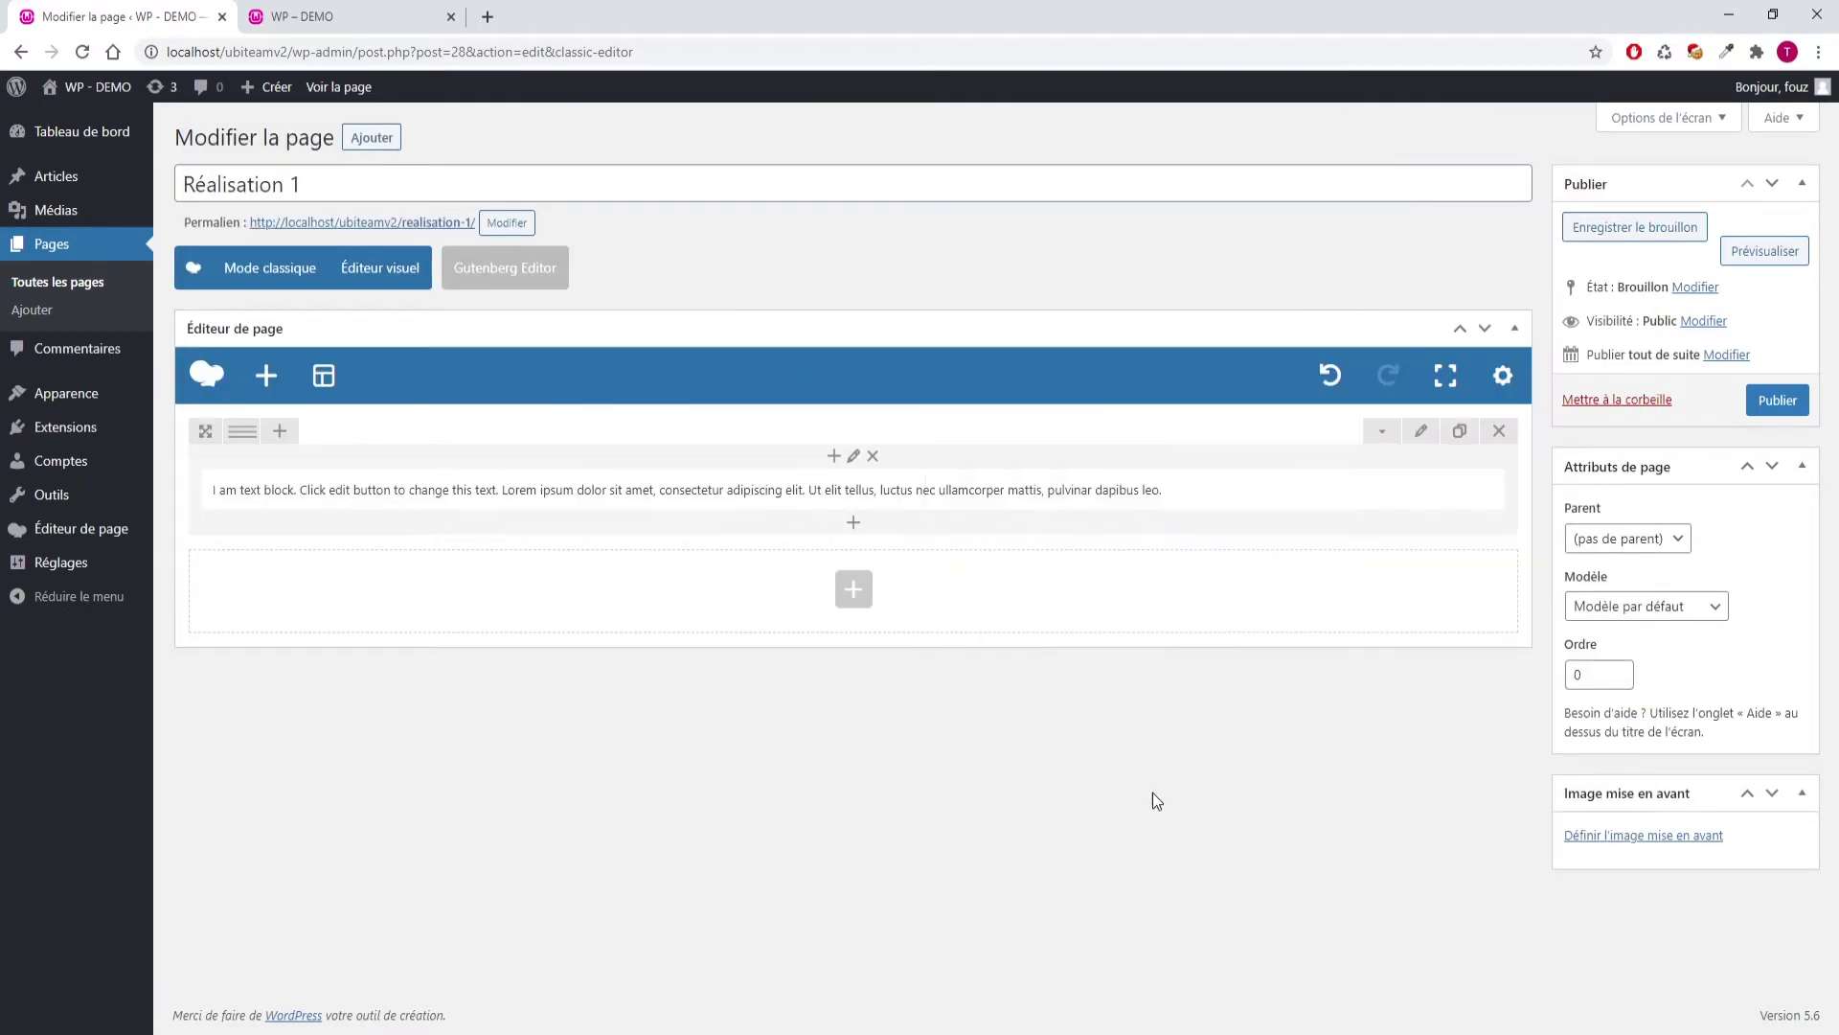
click(853, 523)
click(315, 431)
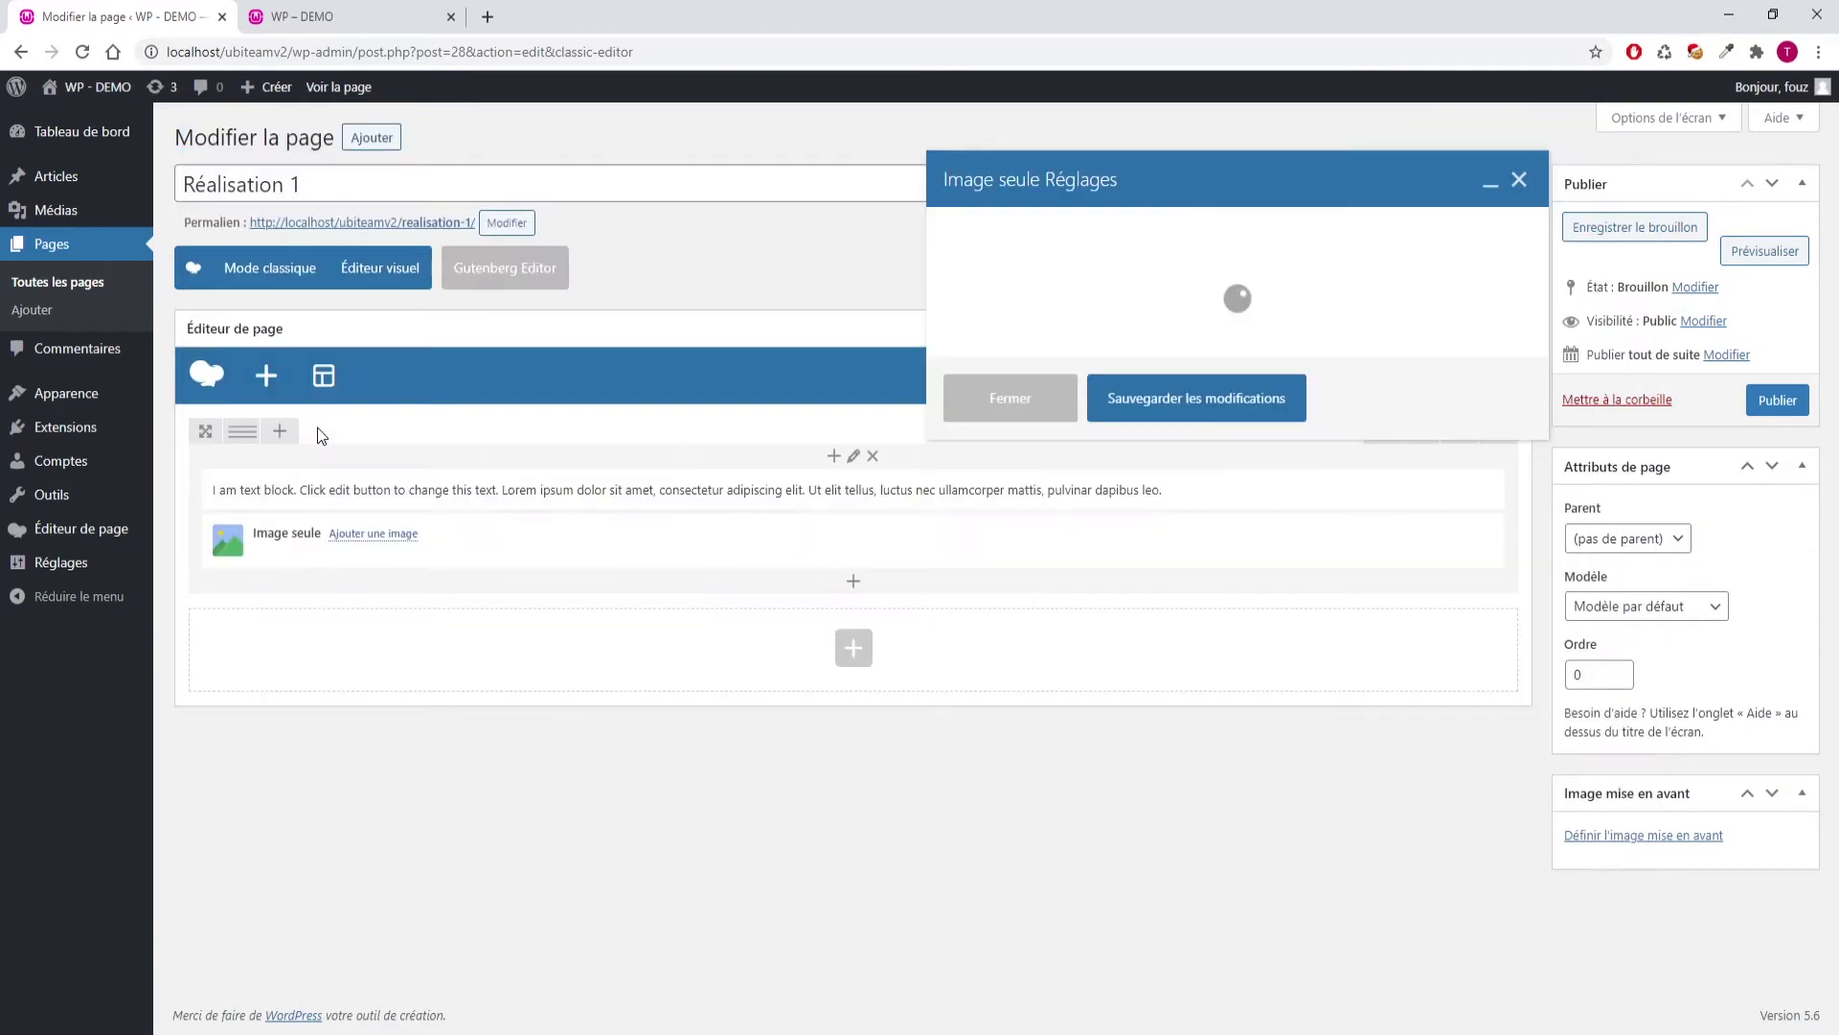
click(1152, 838)
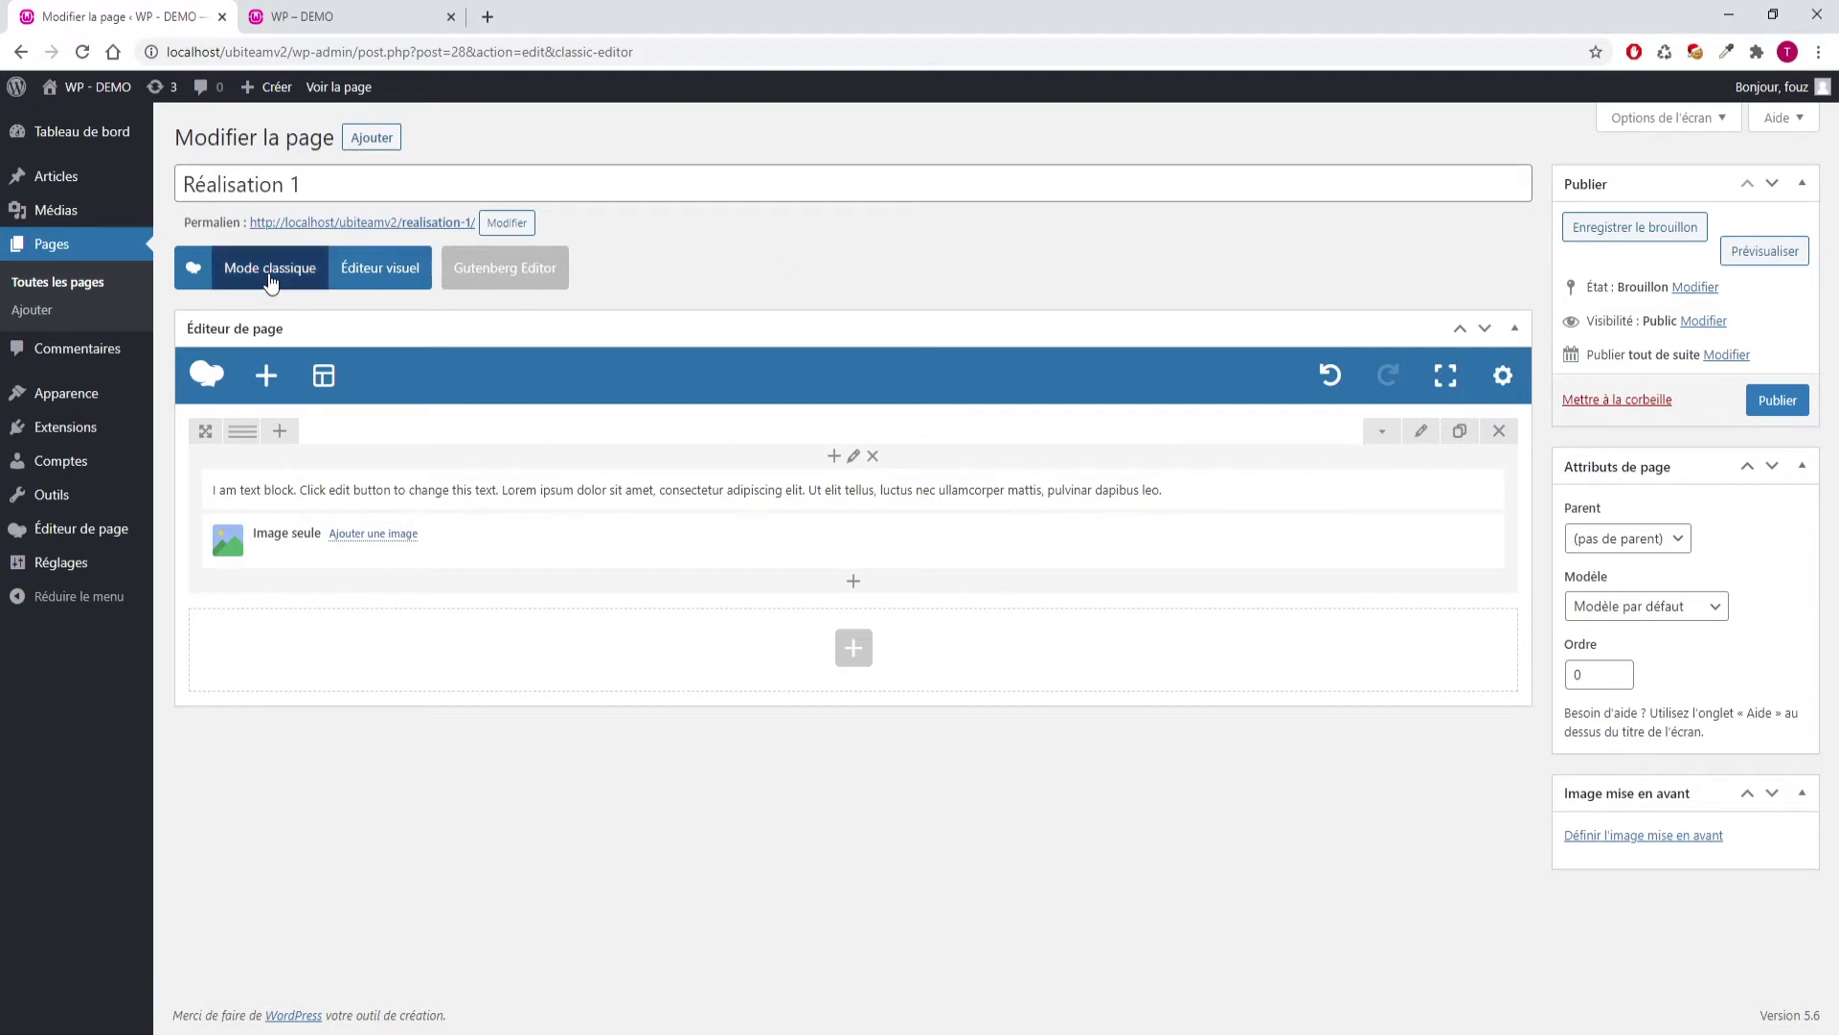
Save the current page layout as a template named "Page_Réalisation"
click(324, 375)
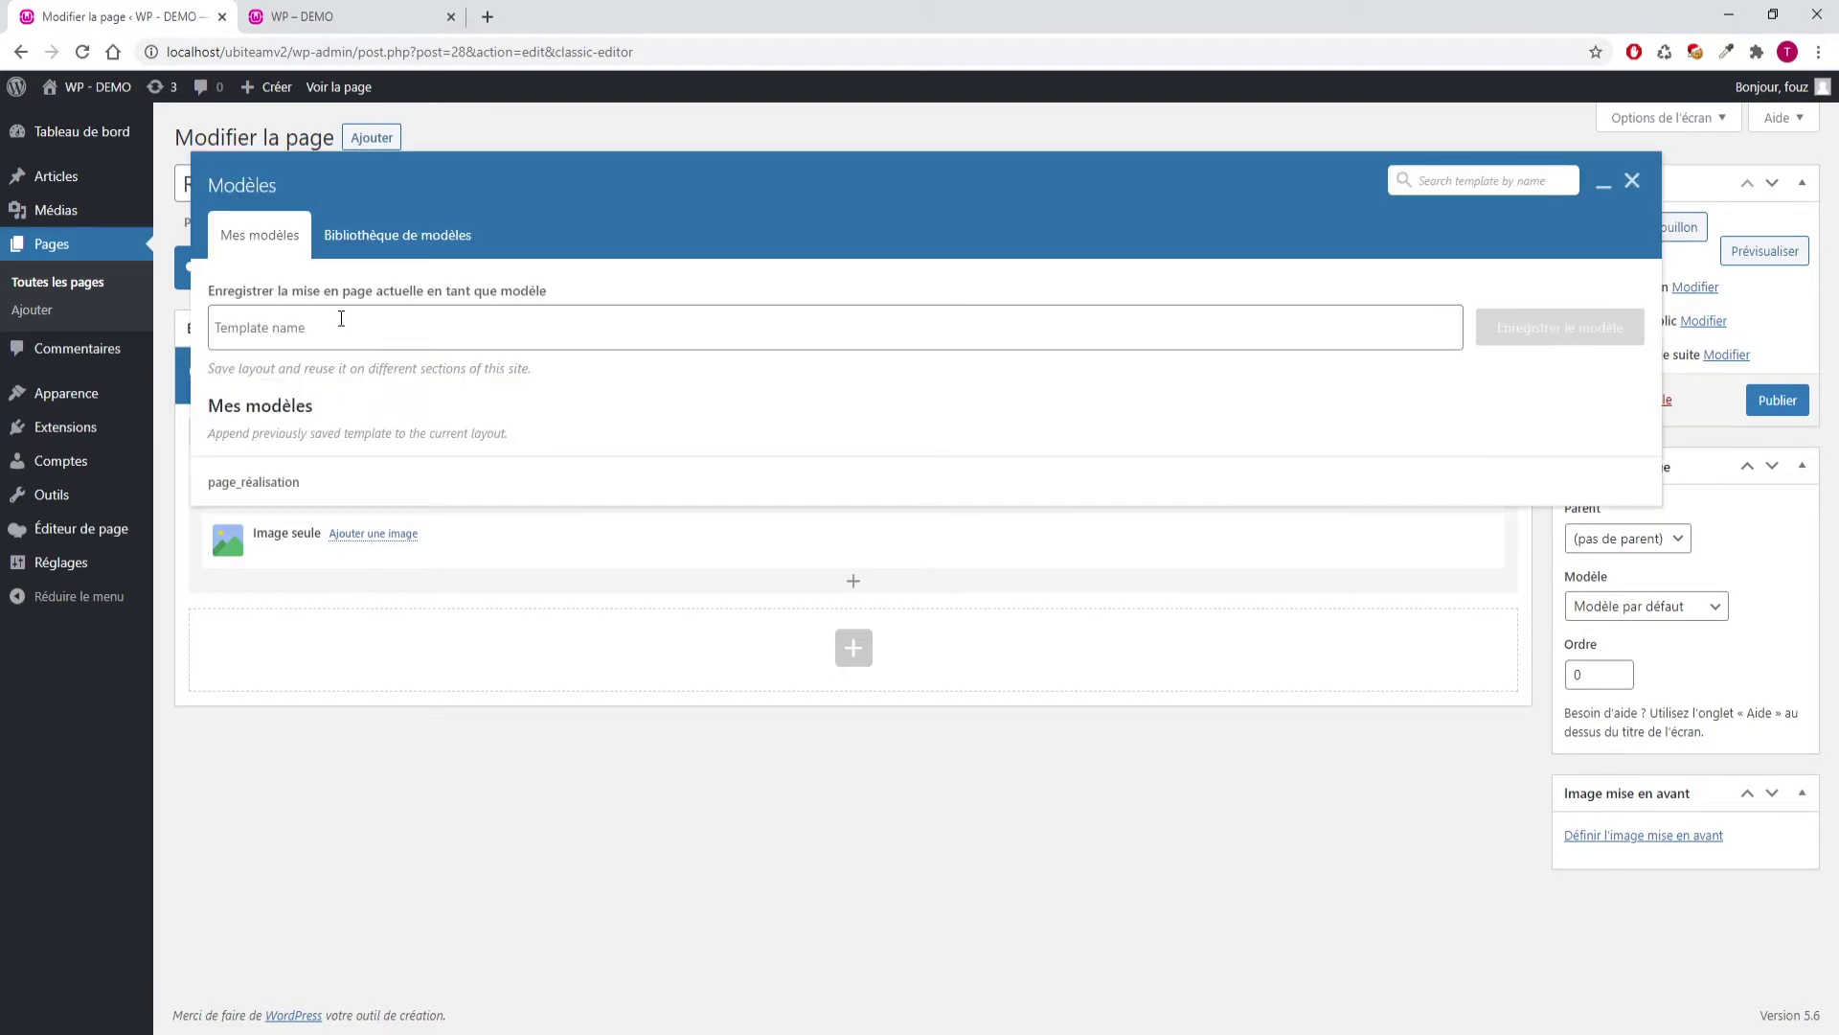
click(341, 319)
text(Pa)
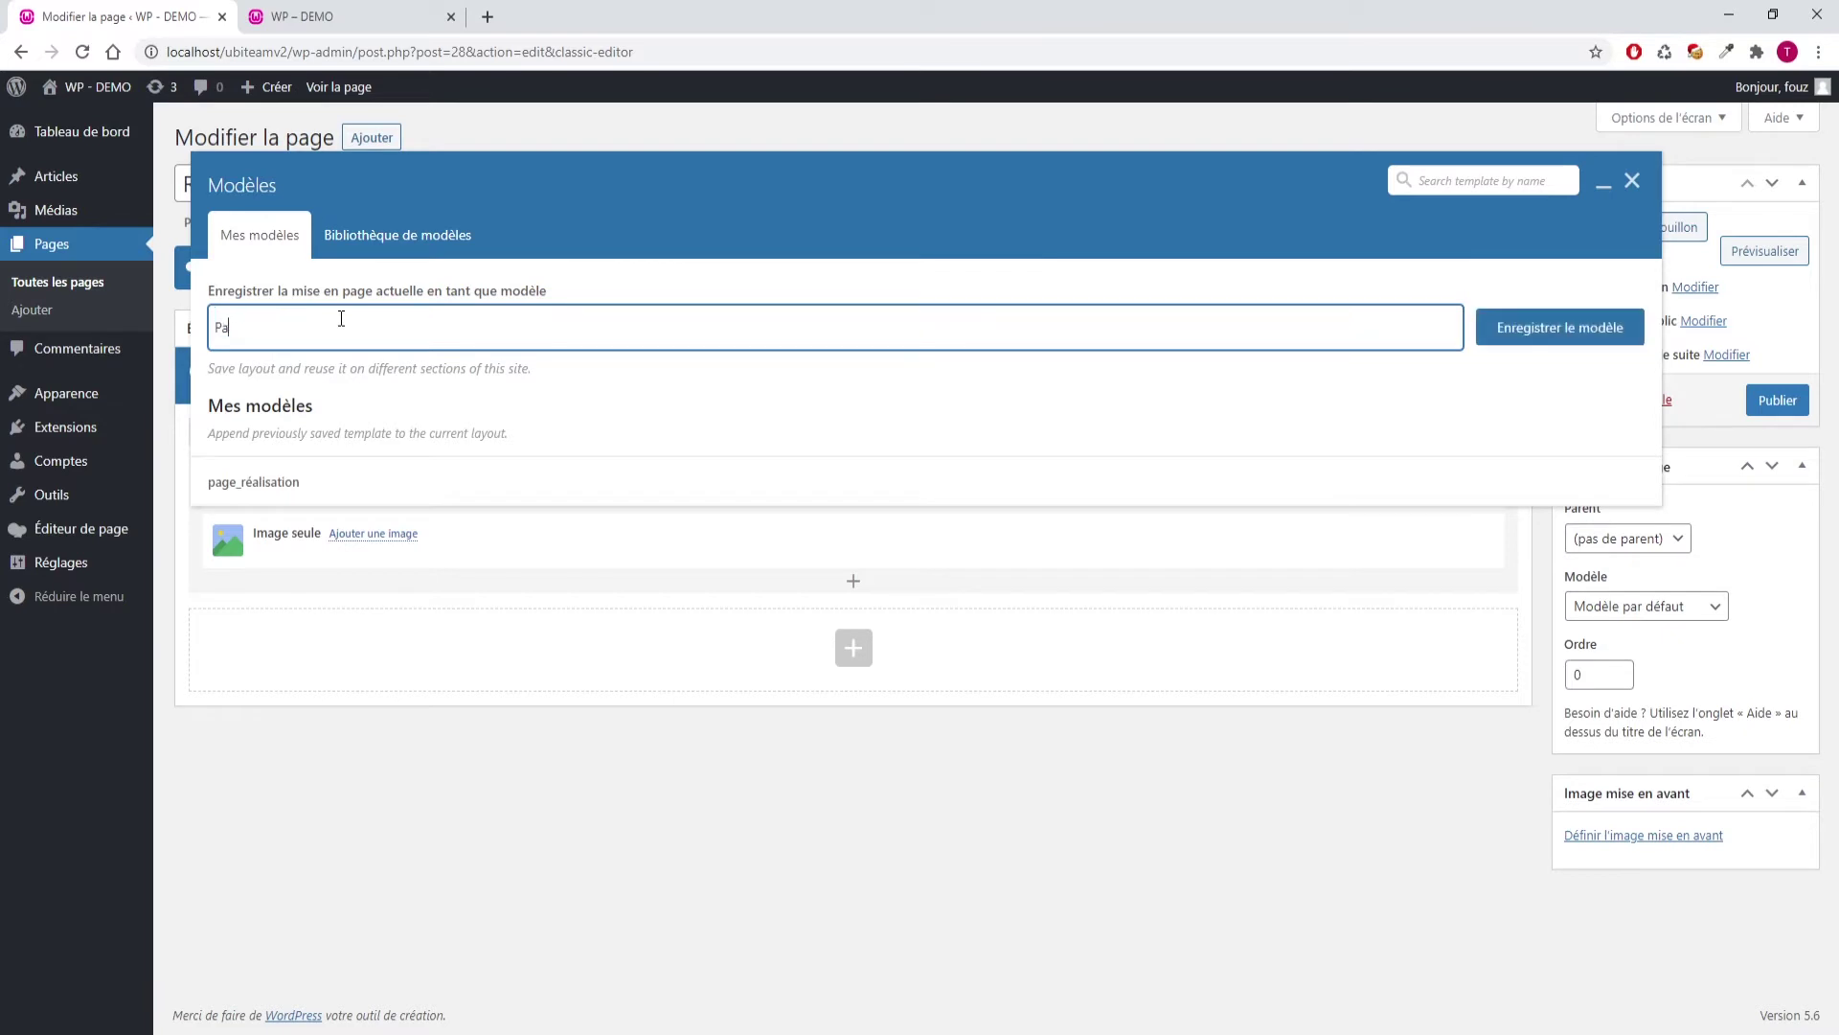
text(ge_Réalisation)
click(1561, 328)
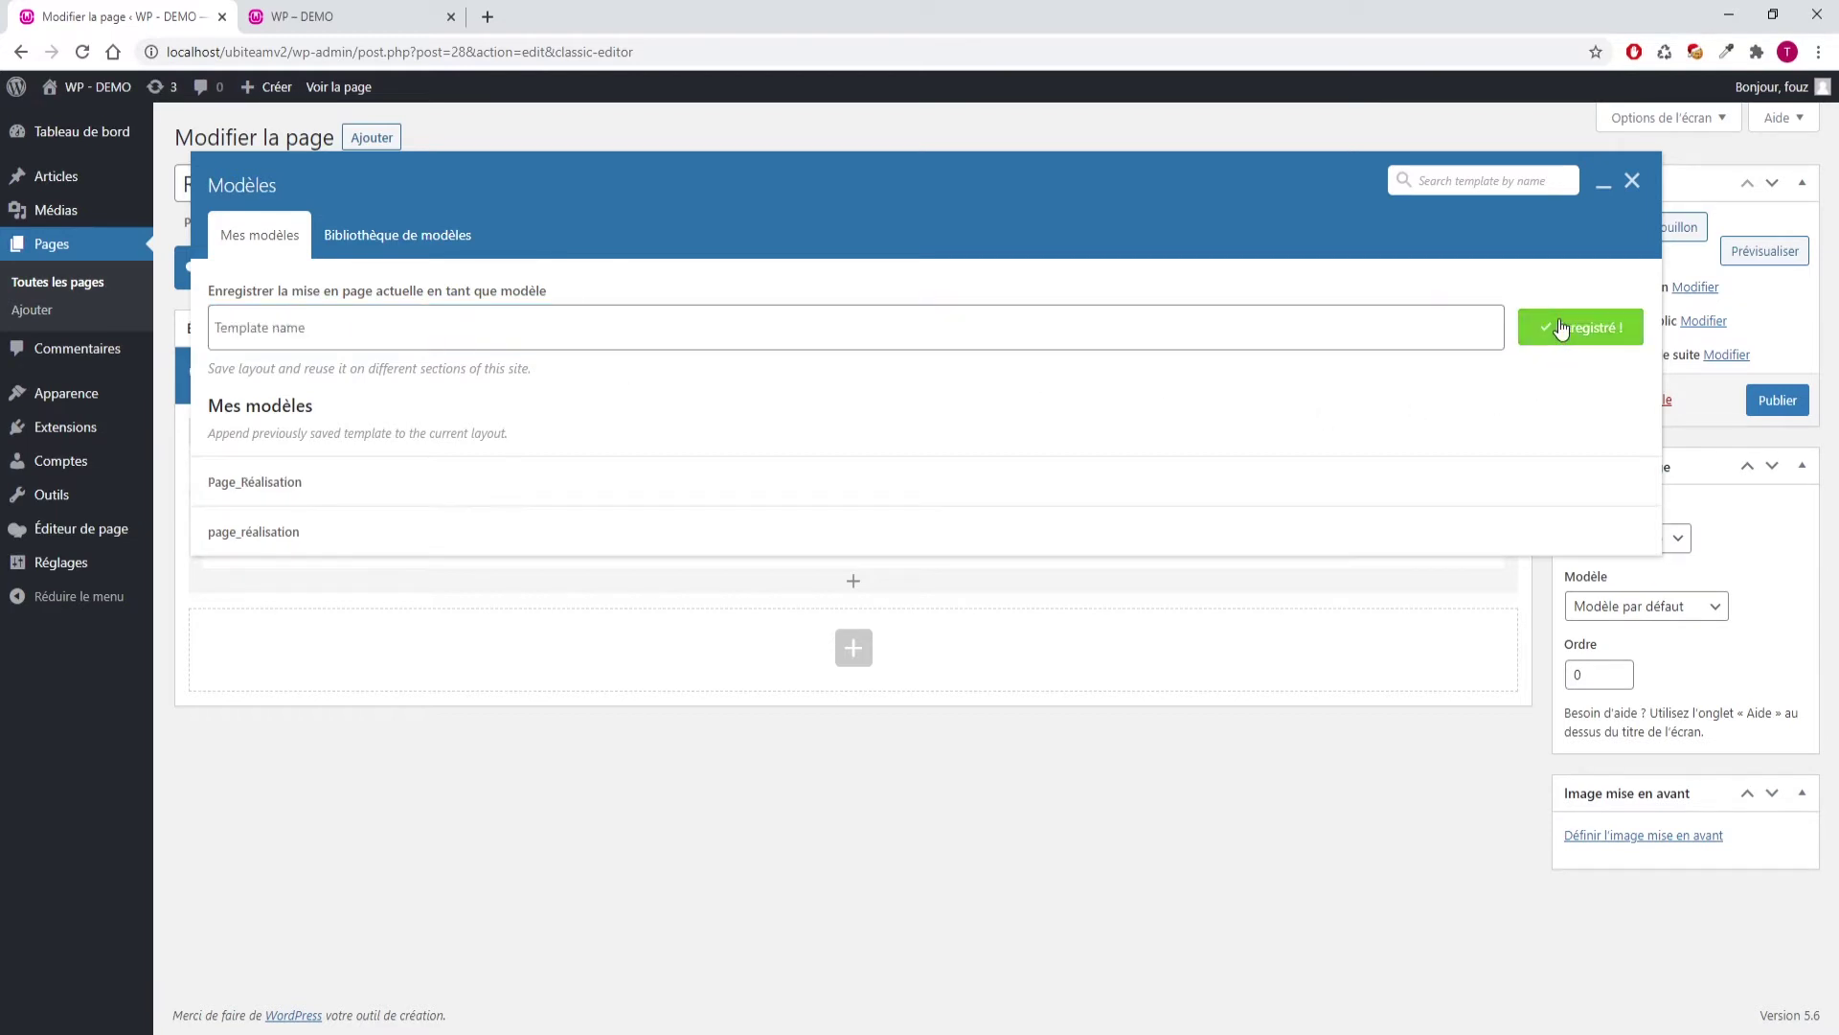
click(1633, 181)
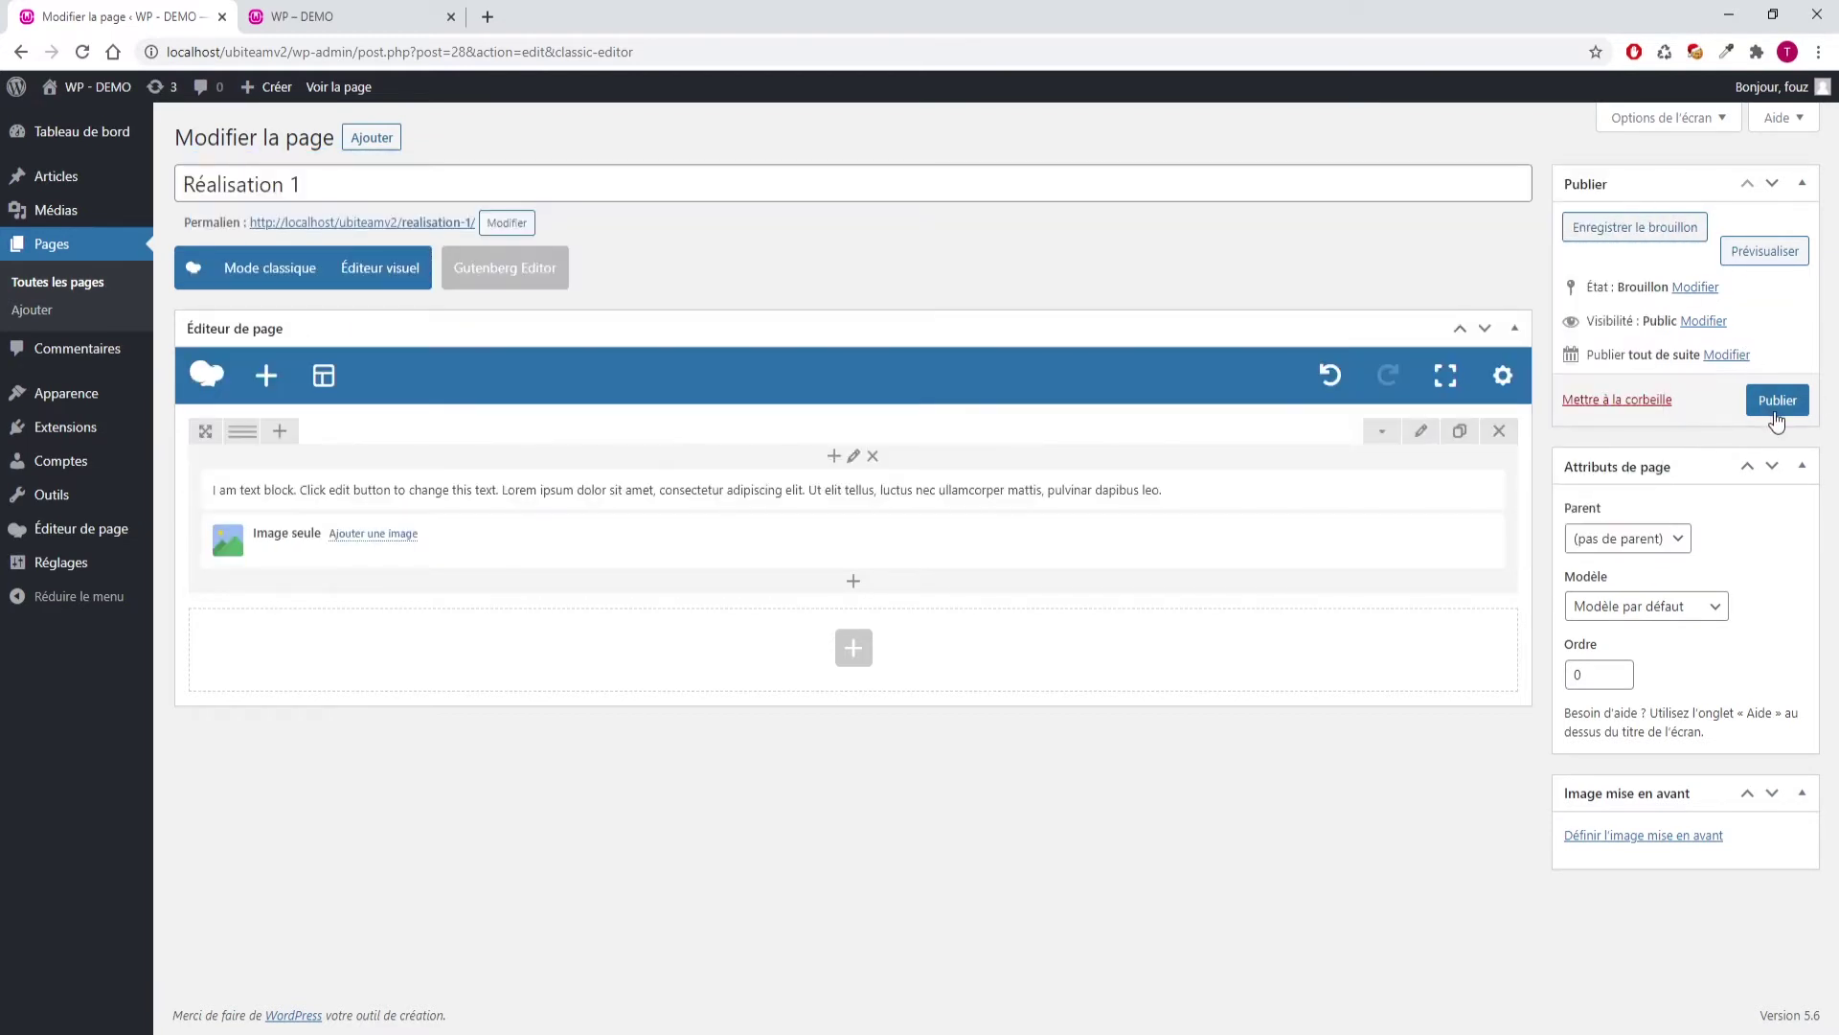
Publish the Réalisation 1 page and check its text block and image placeholder on the live site
click(1775, 402)
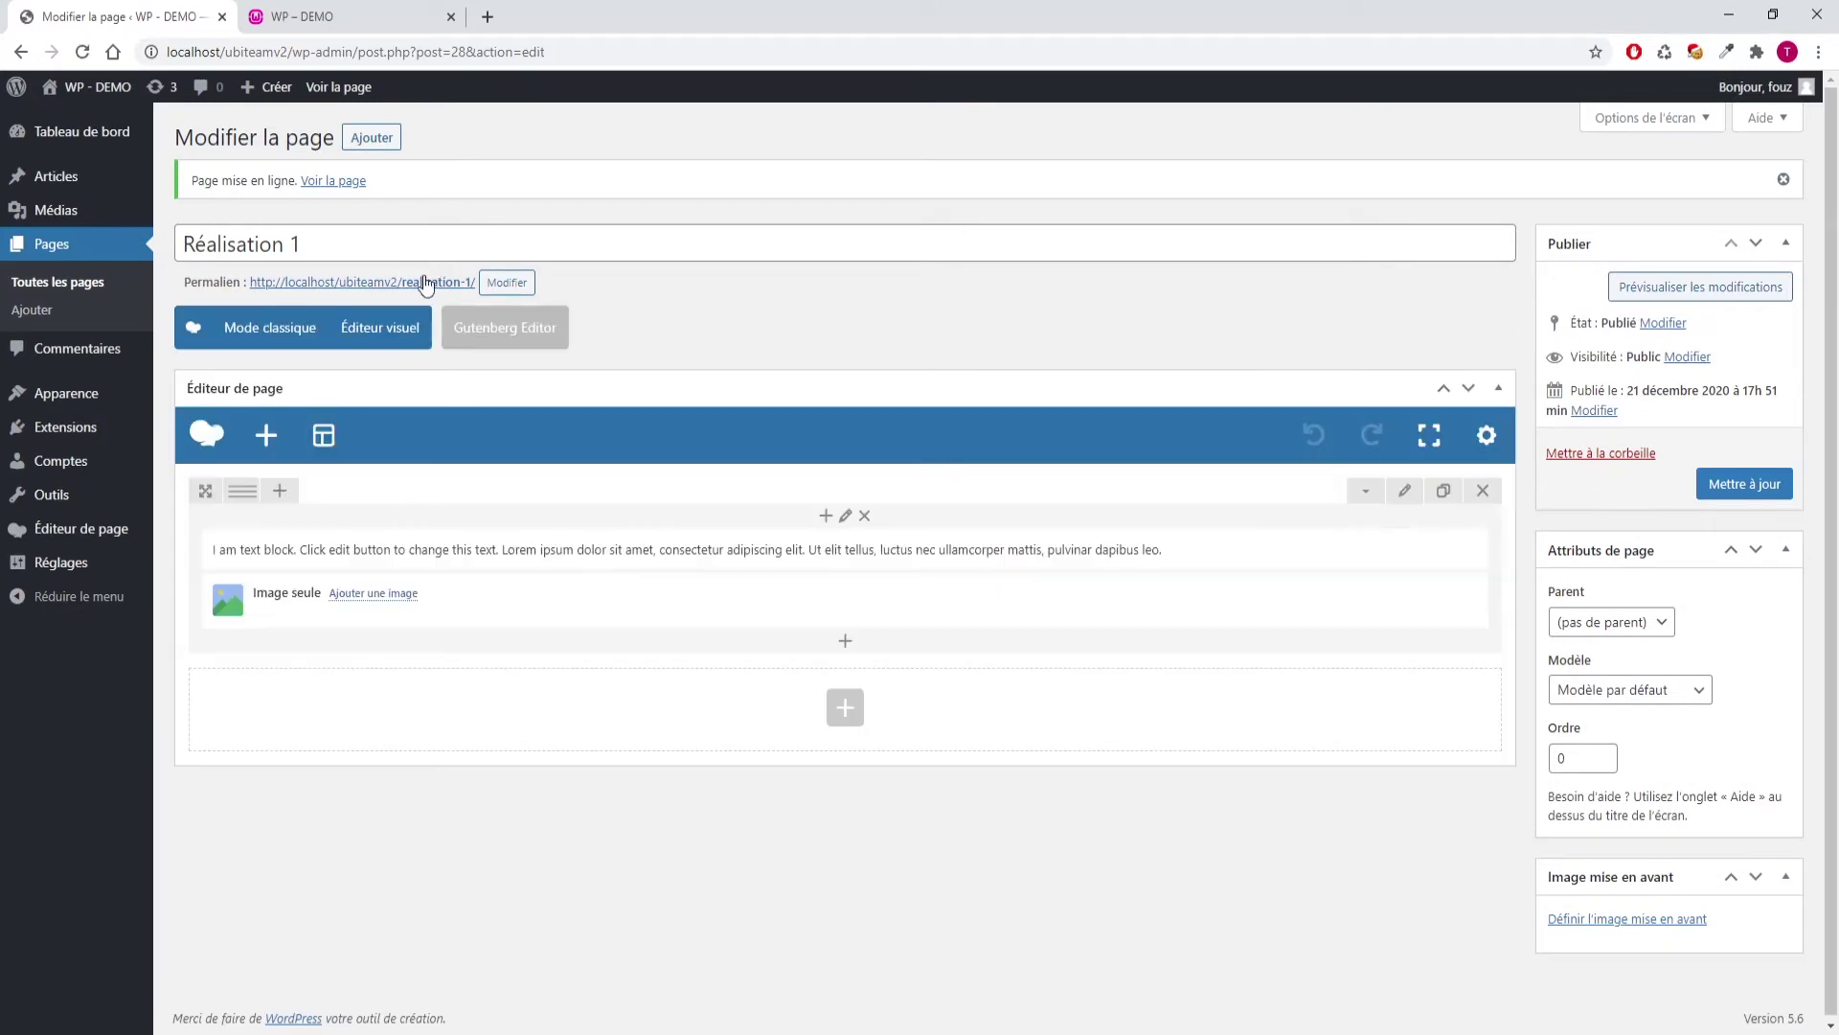
click(426, 280)
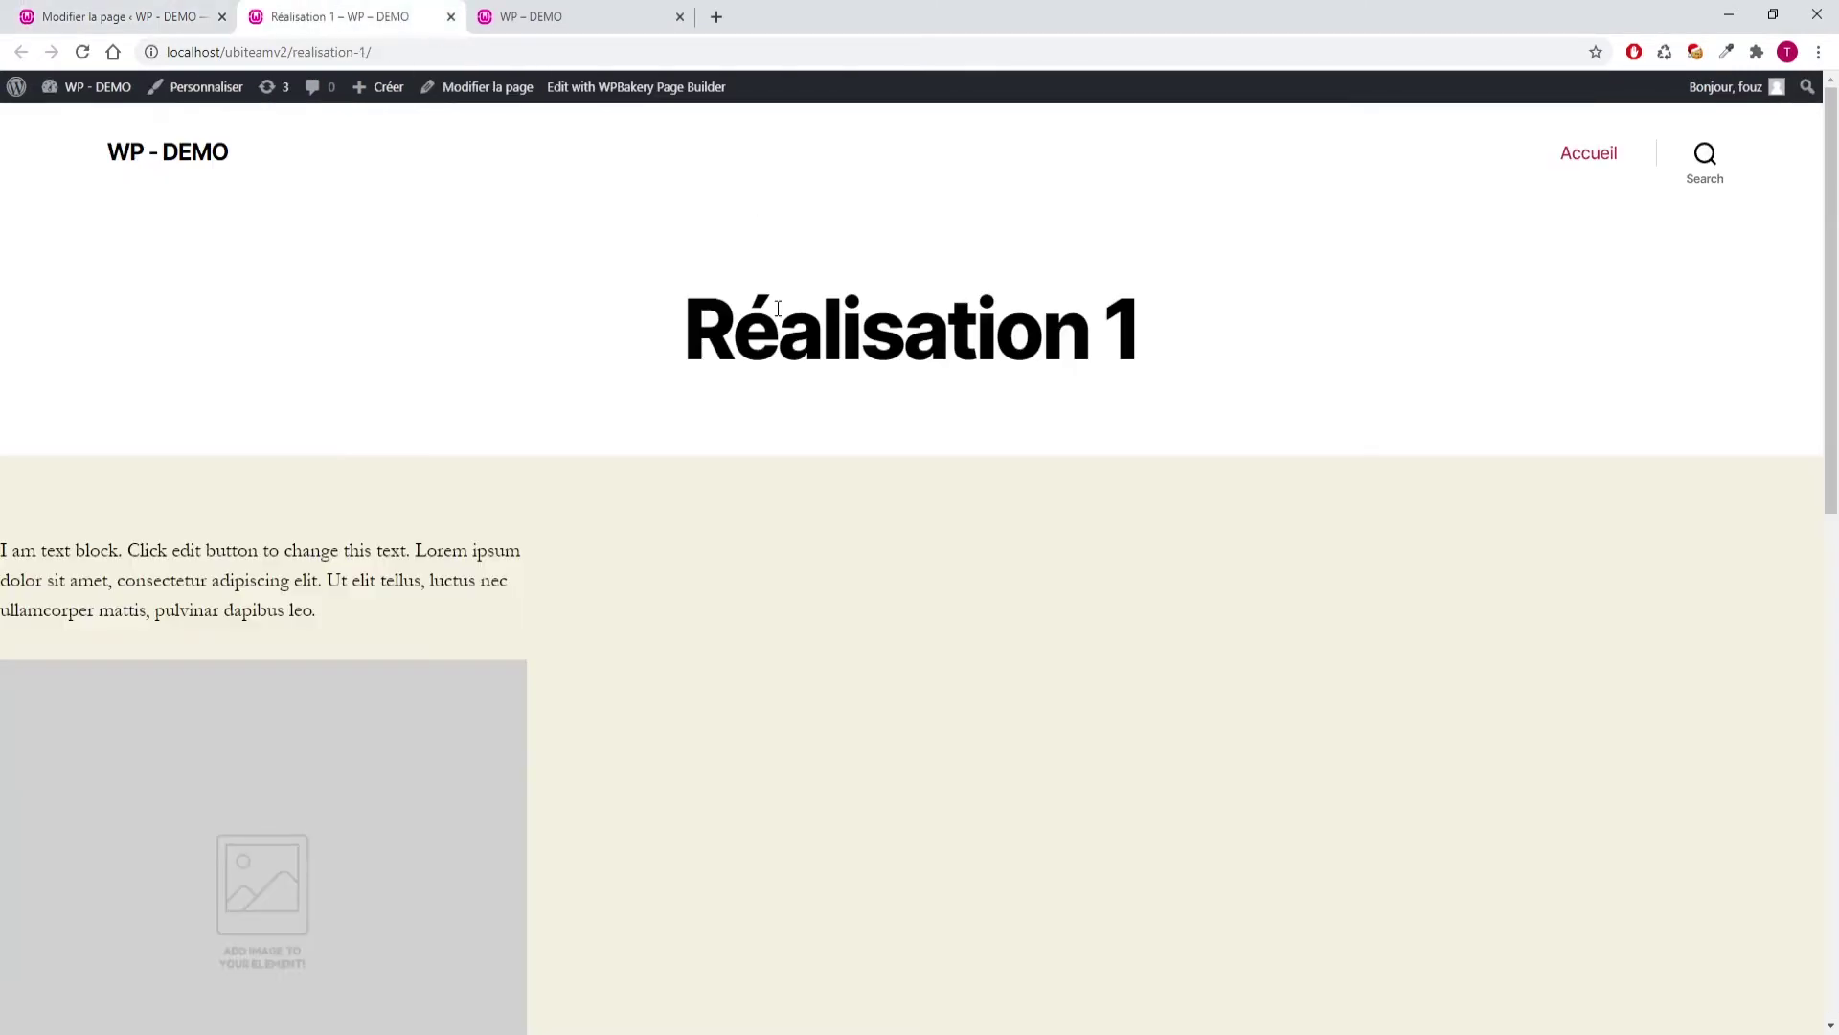
scroll(774, 312, down, 3)
drag(477, 252, 195, 252)
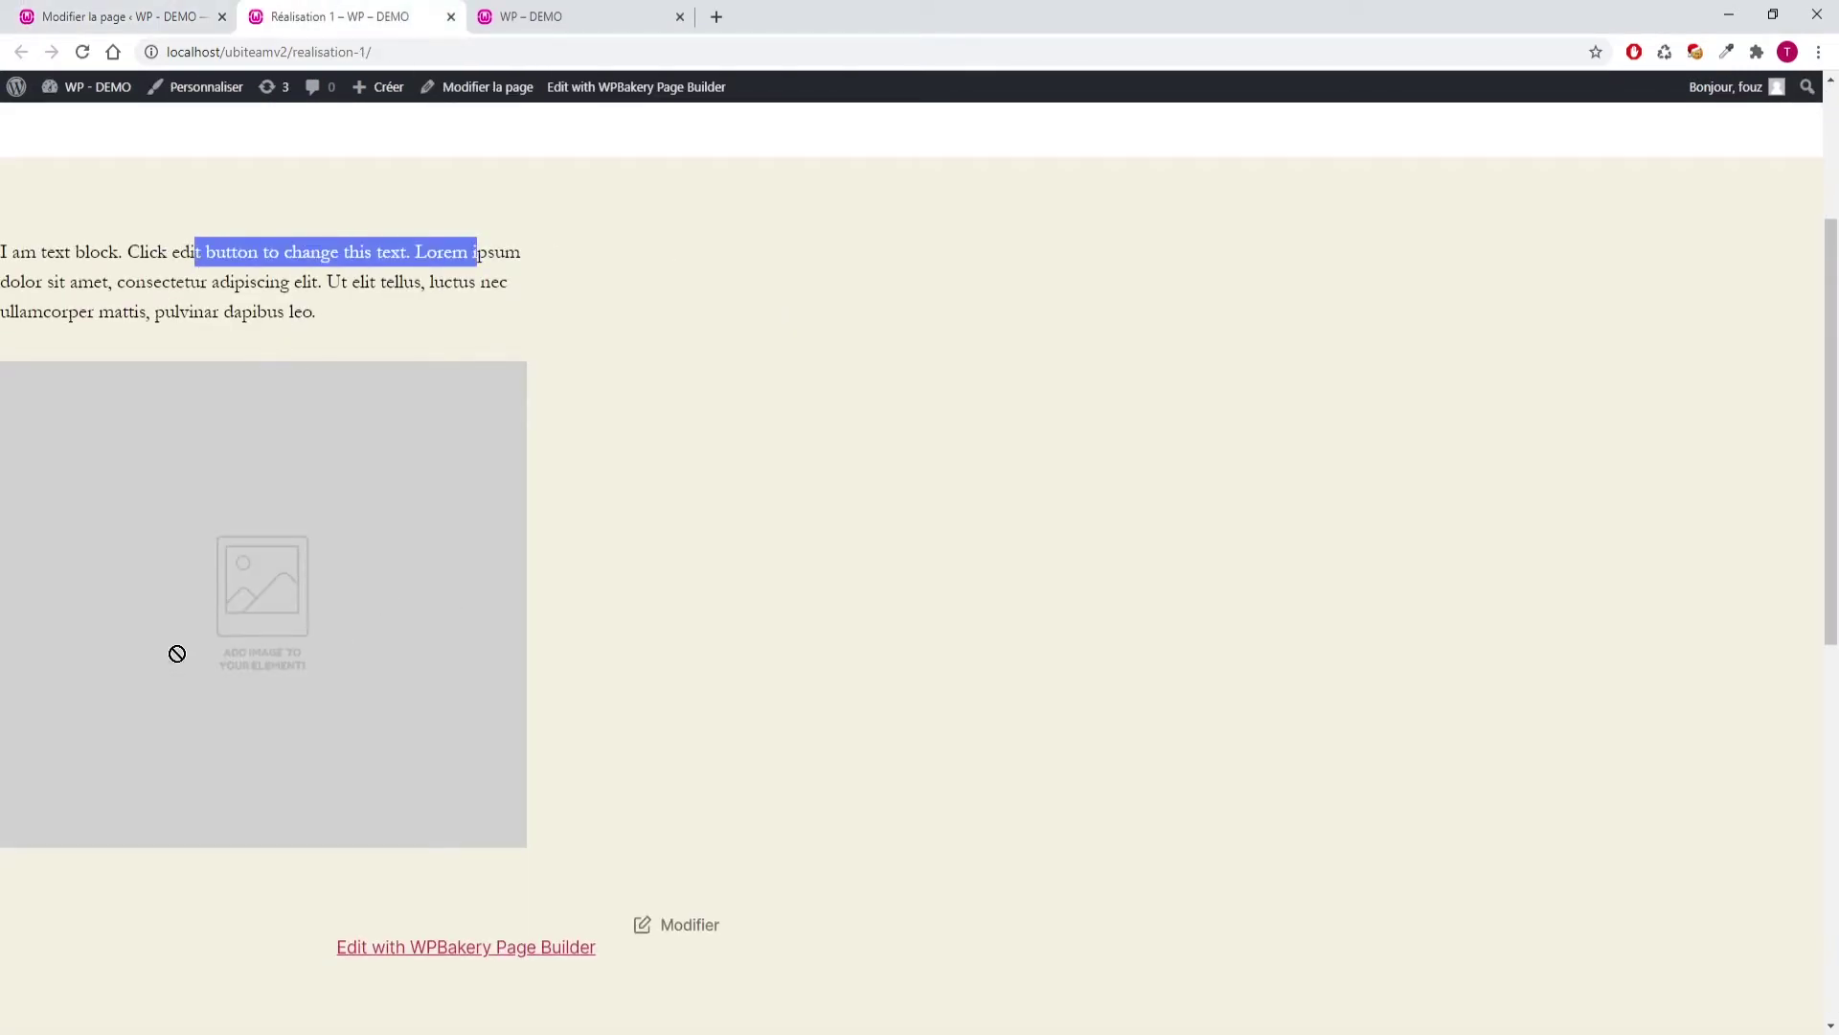
drag(270, 627, 704, 540)
Create another new page titled "Réalisation 2" and open it in the page builder's administration editor
click(162, 19)
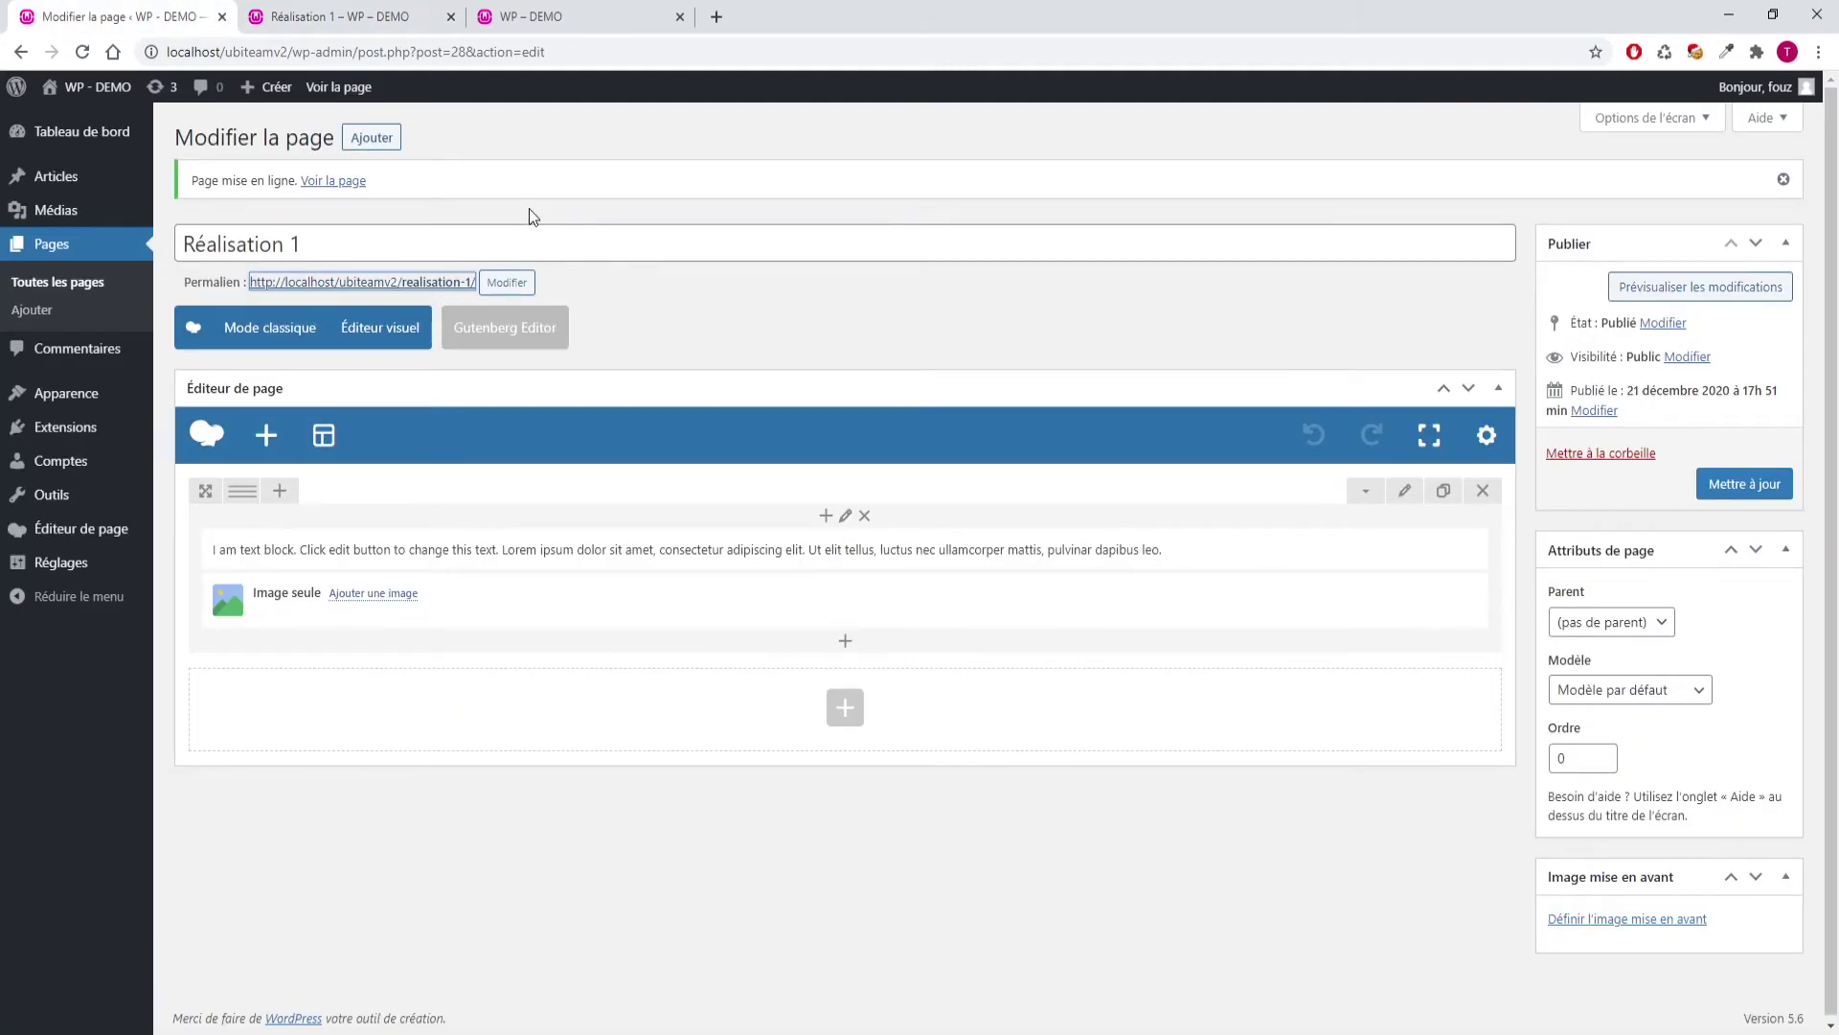
click(372, 139)
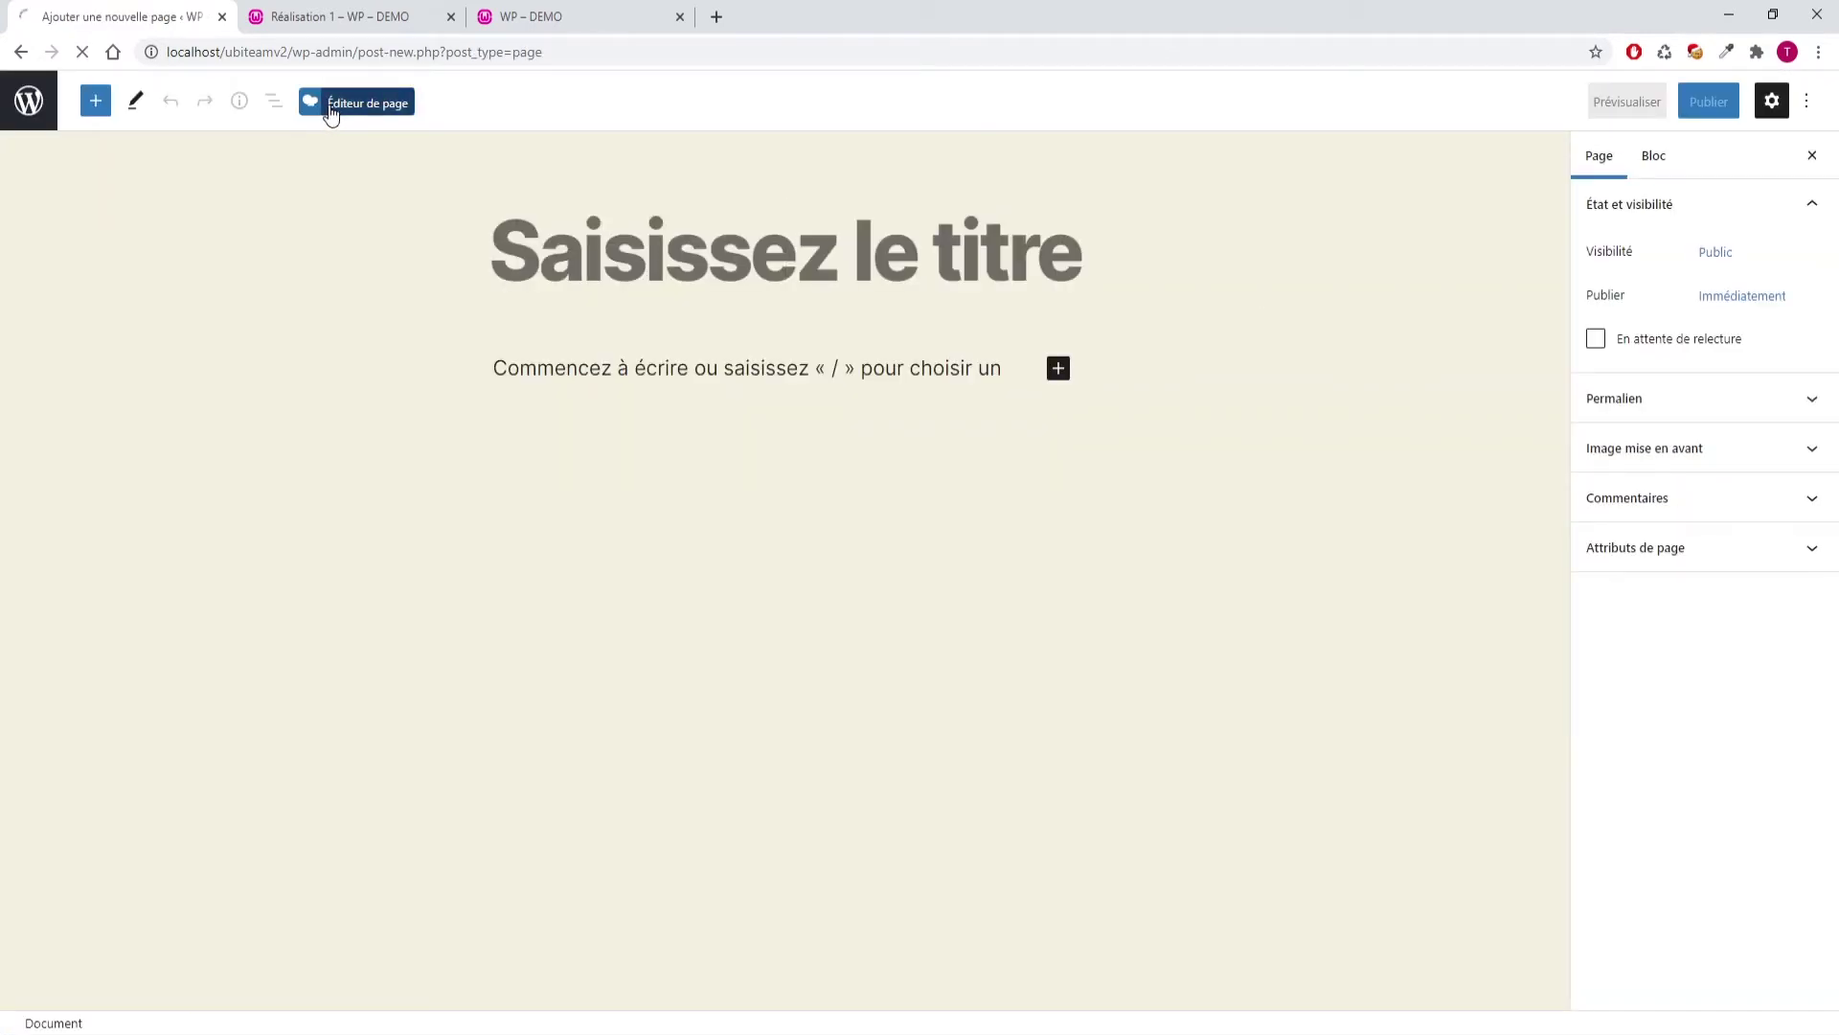
click(330, 105)
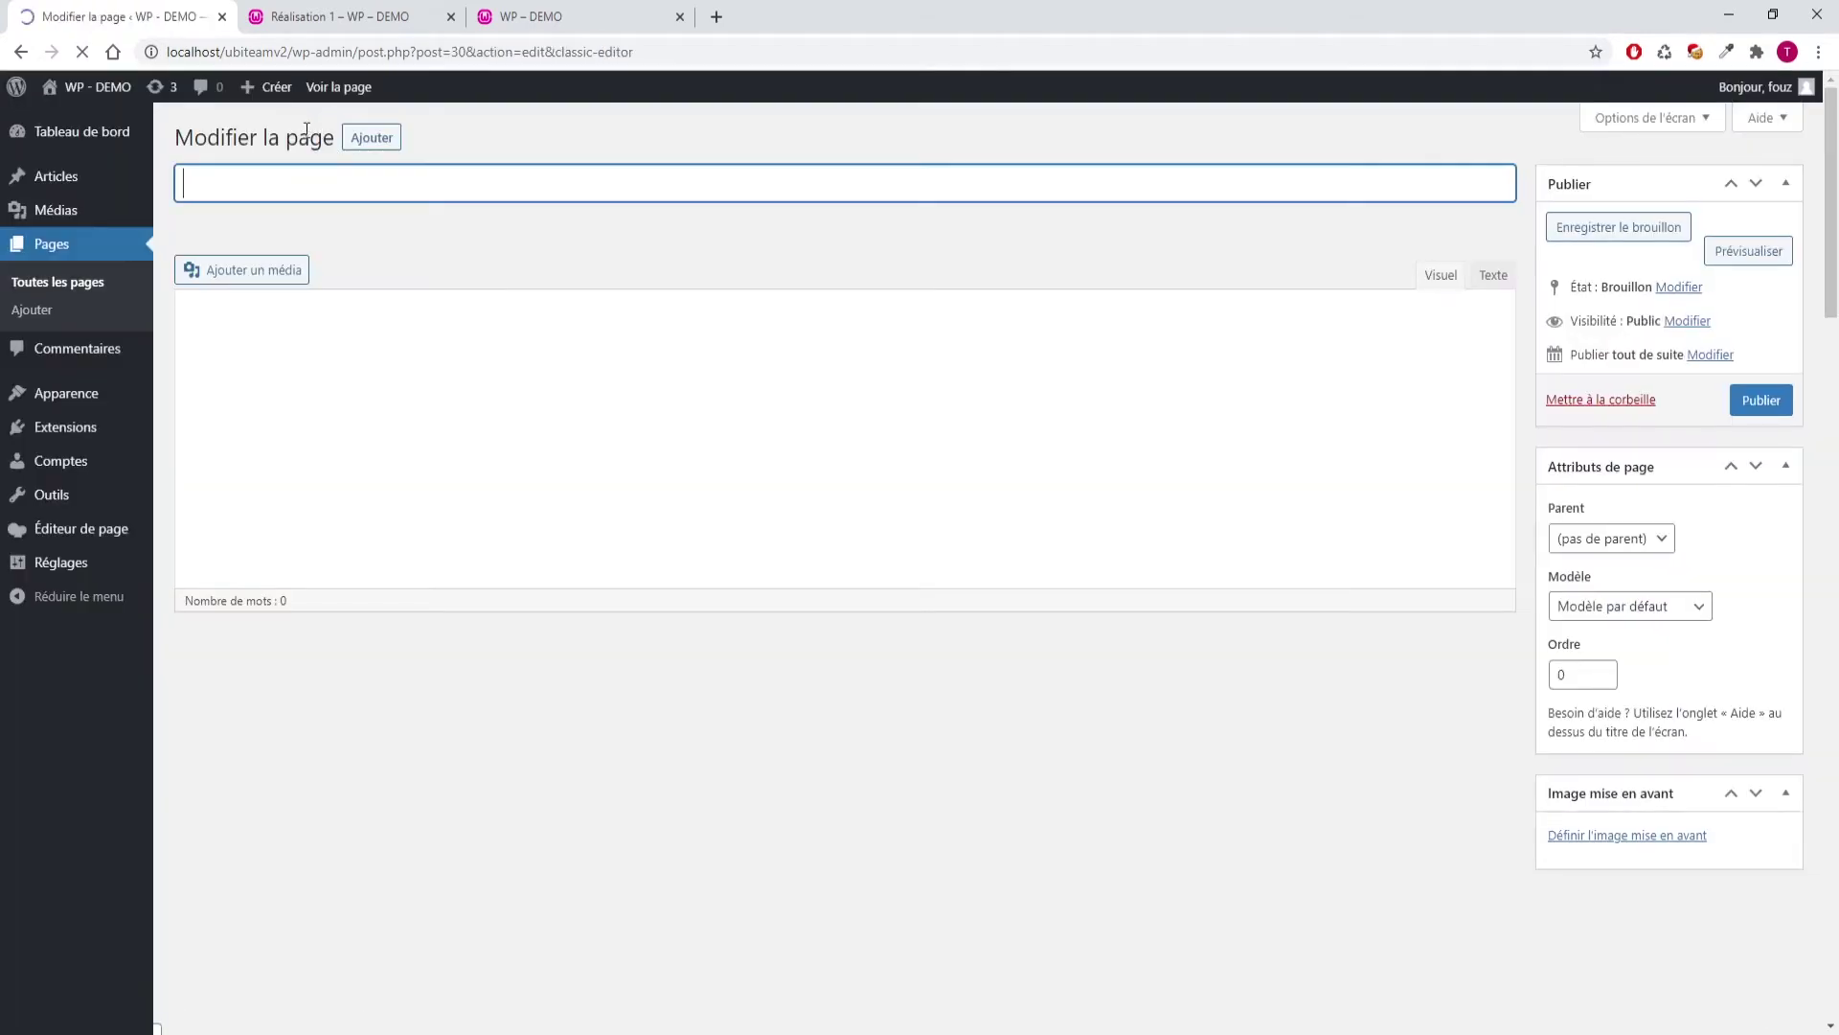
text(Réa)
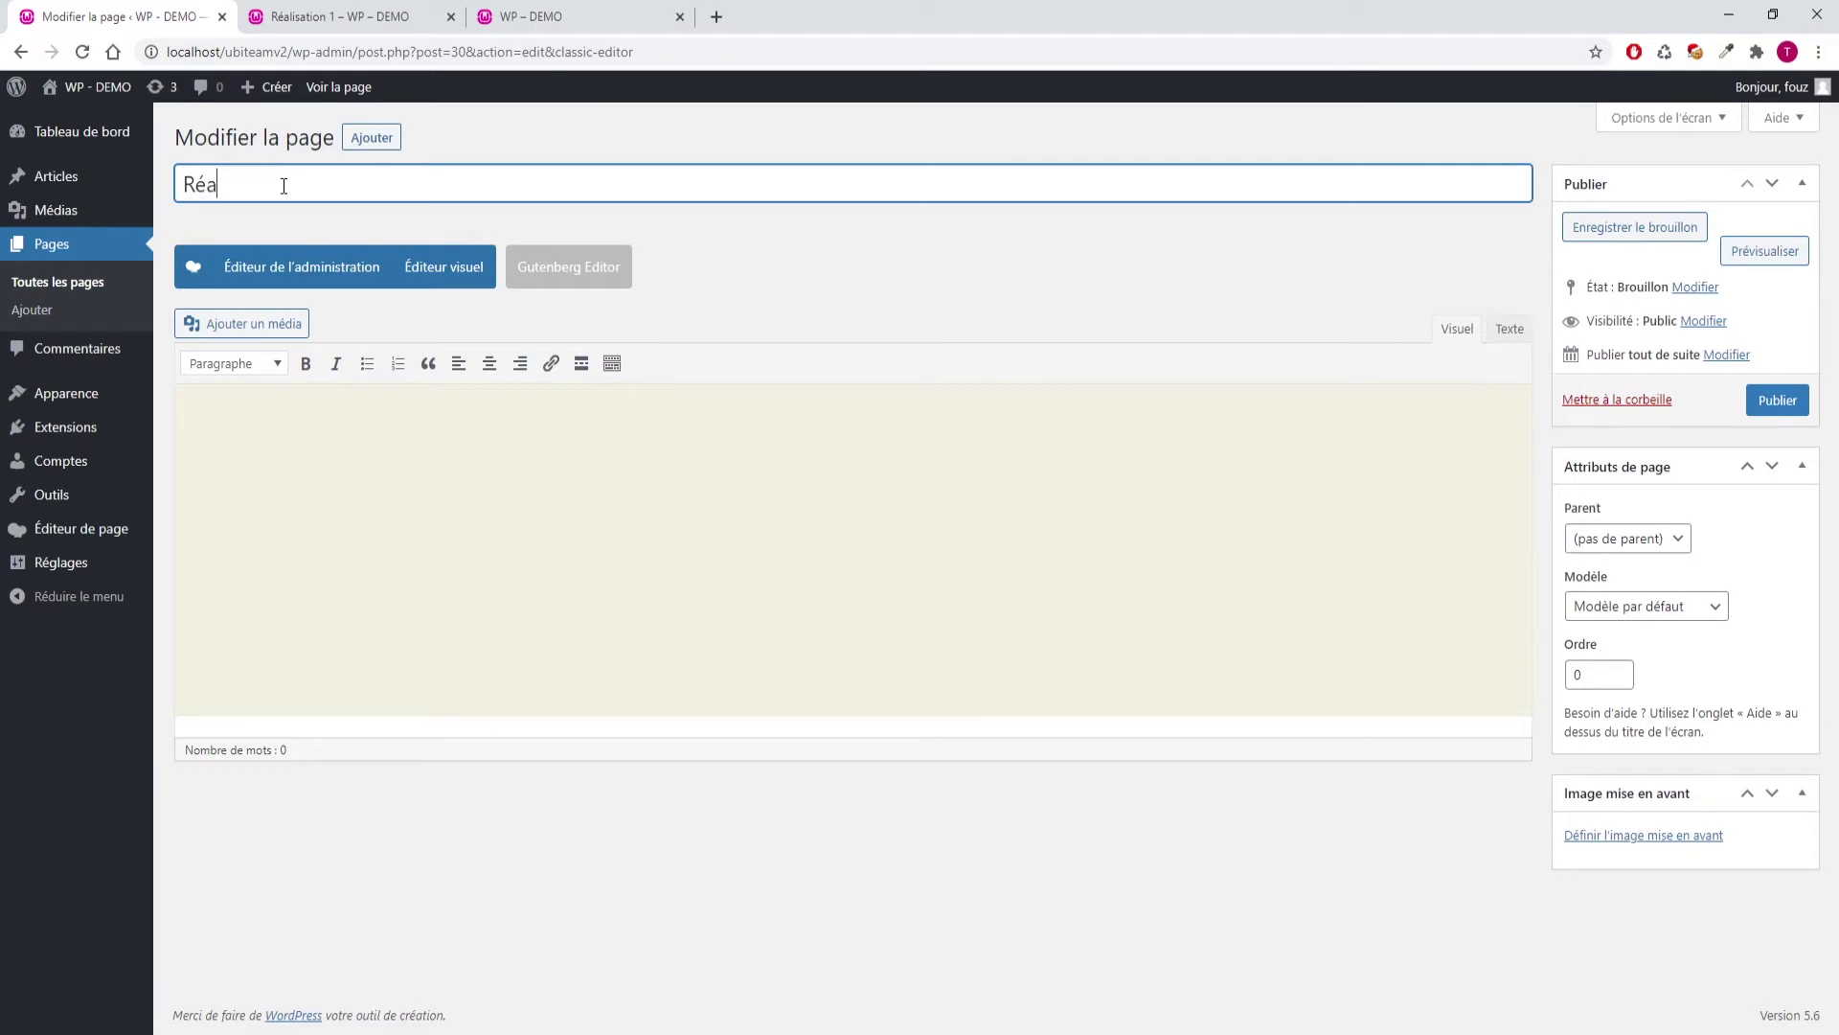
text(lisation 2)
click(364, 270)
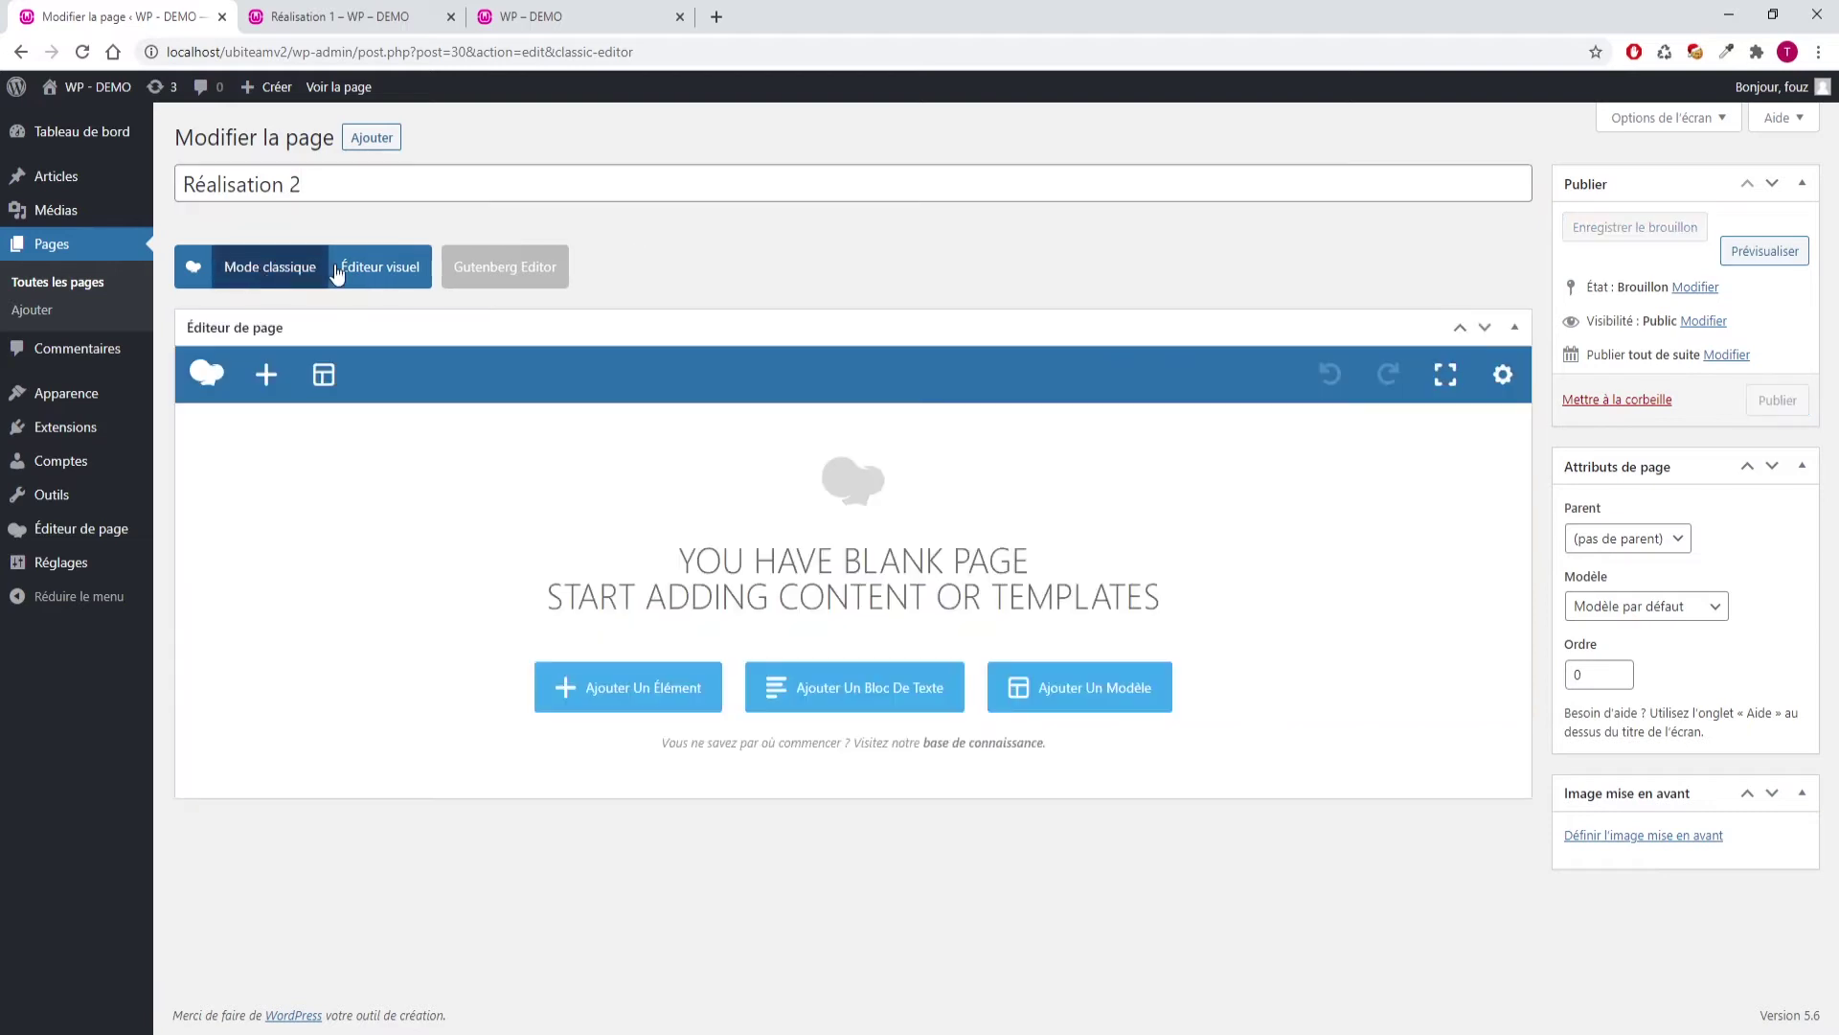
click(652, 686)
click(526, 289)
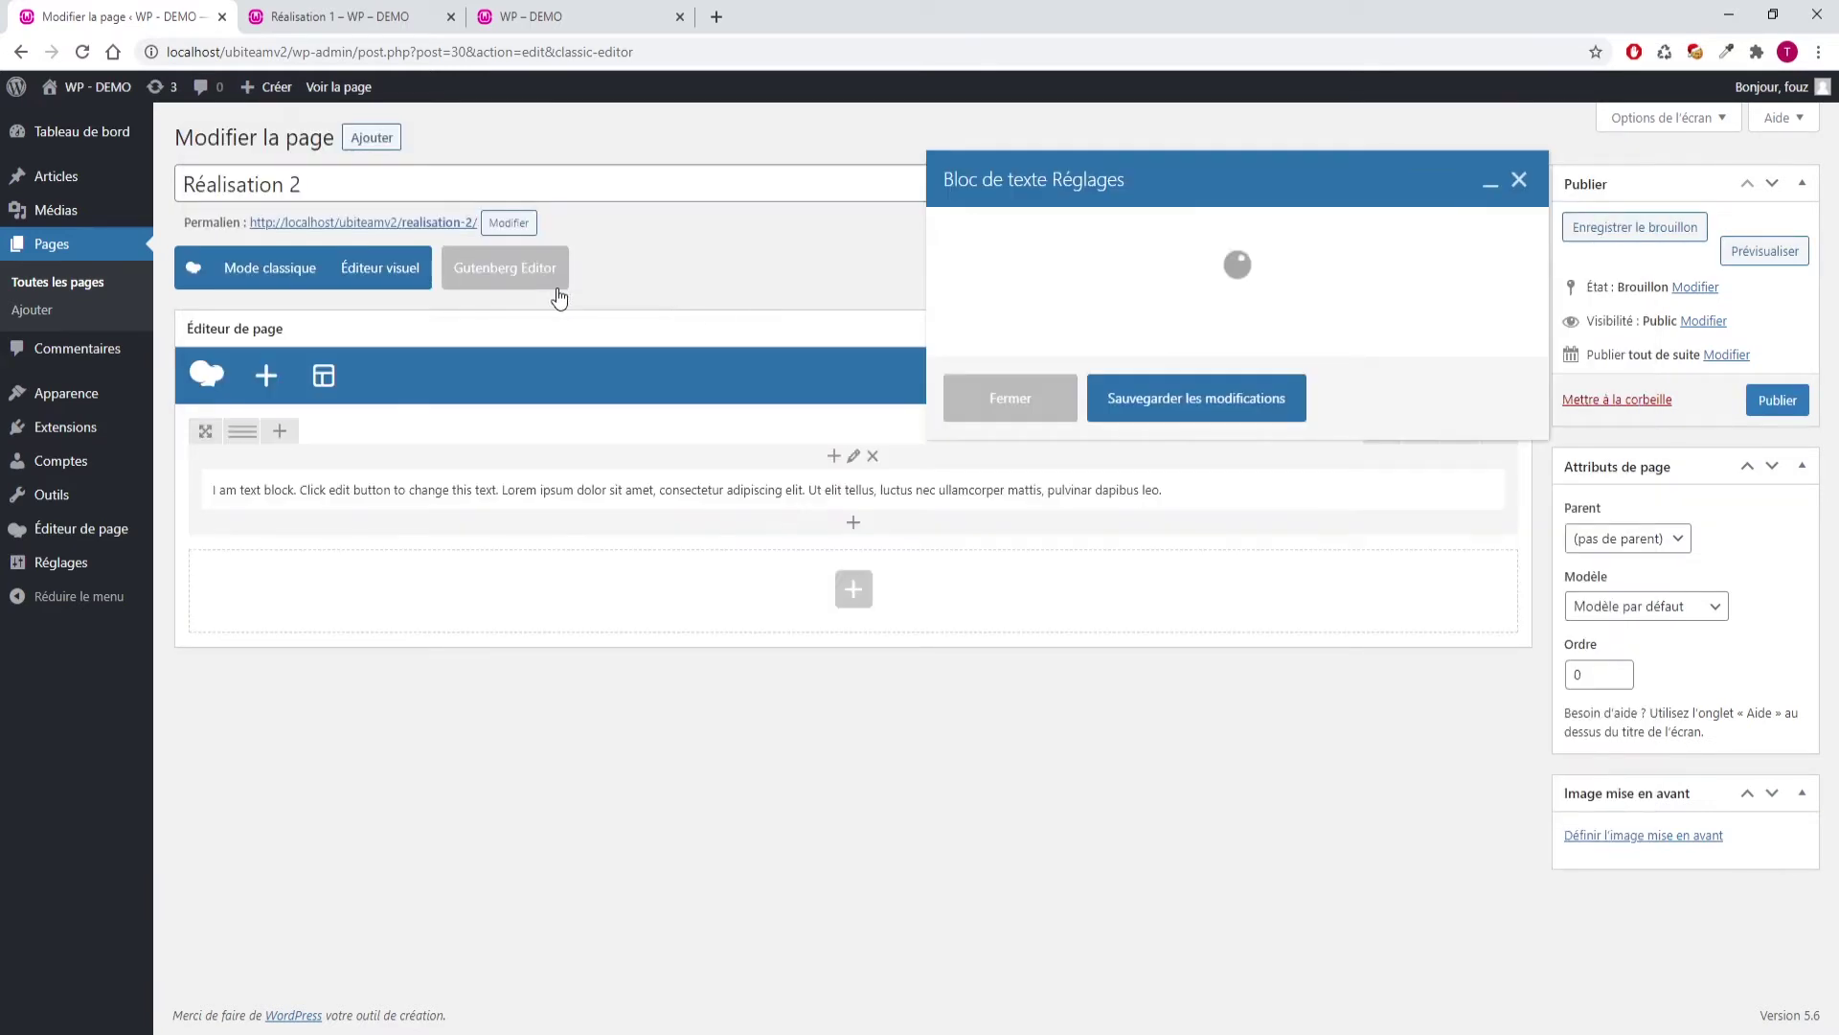
click(1011, 831)
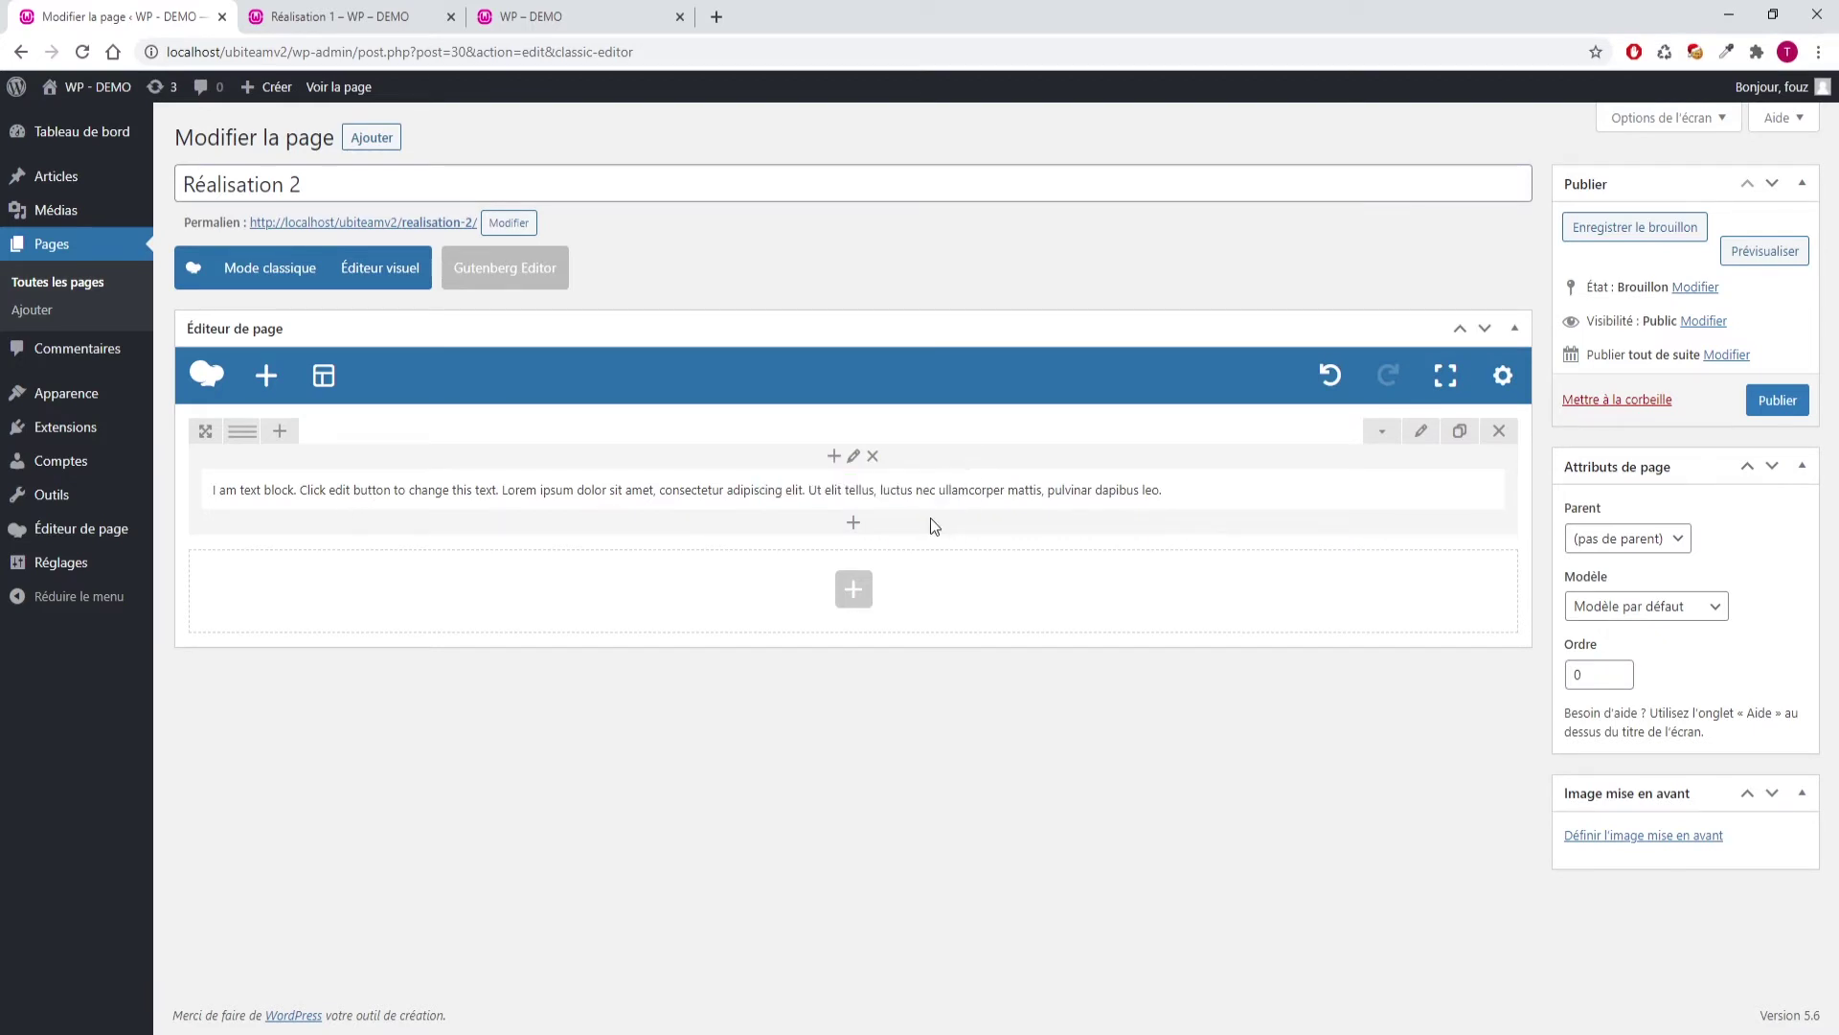
mouse_move(946, 508)
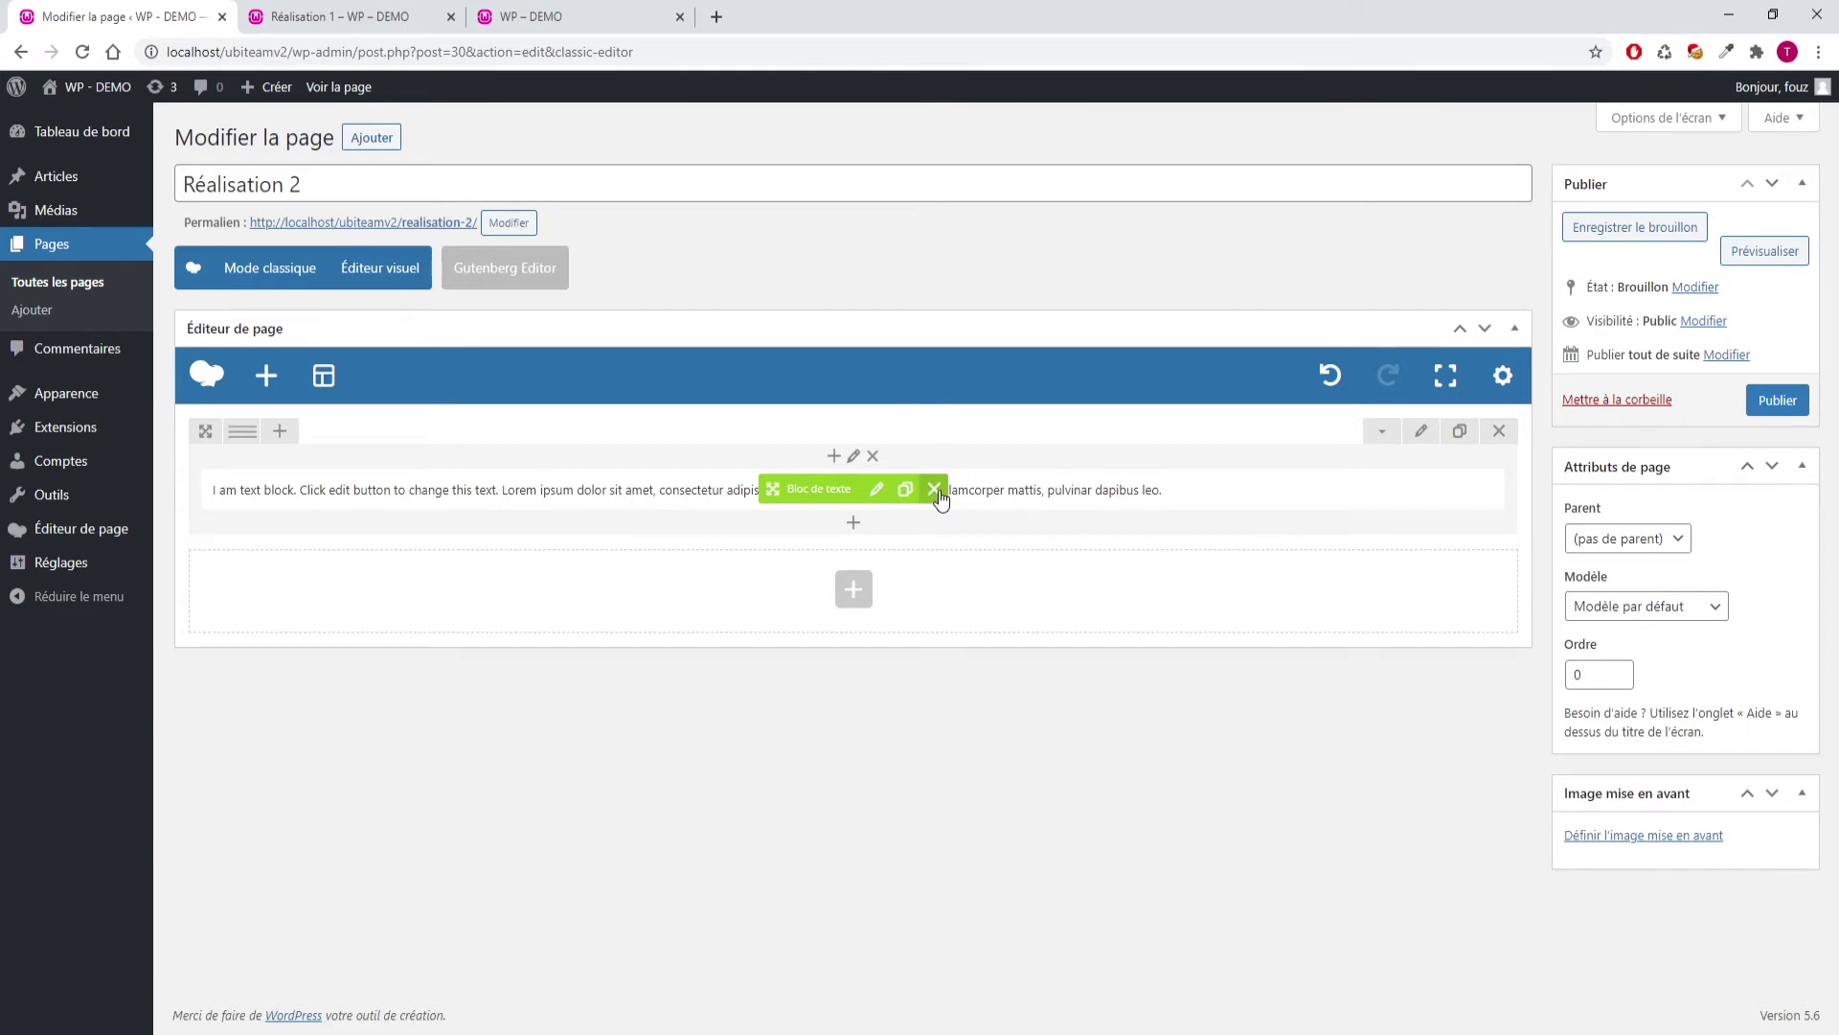
click(1499, 432)
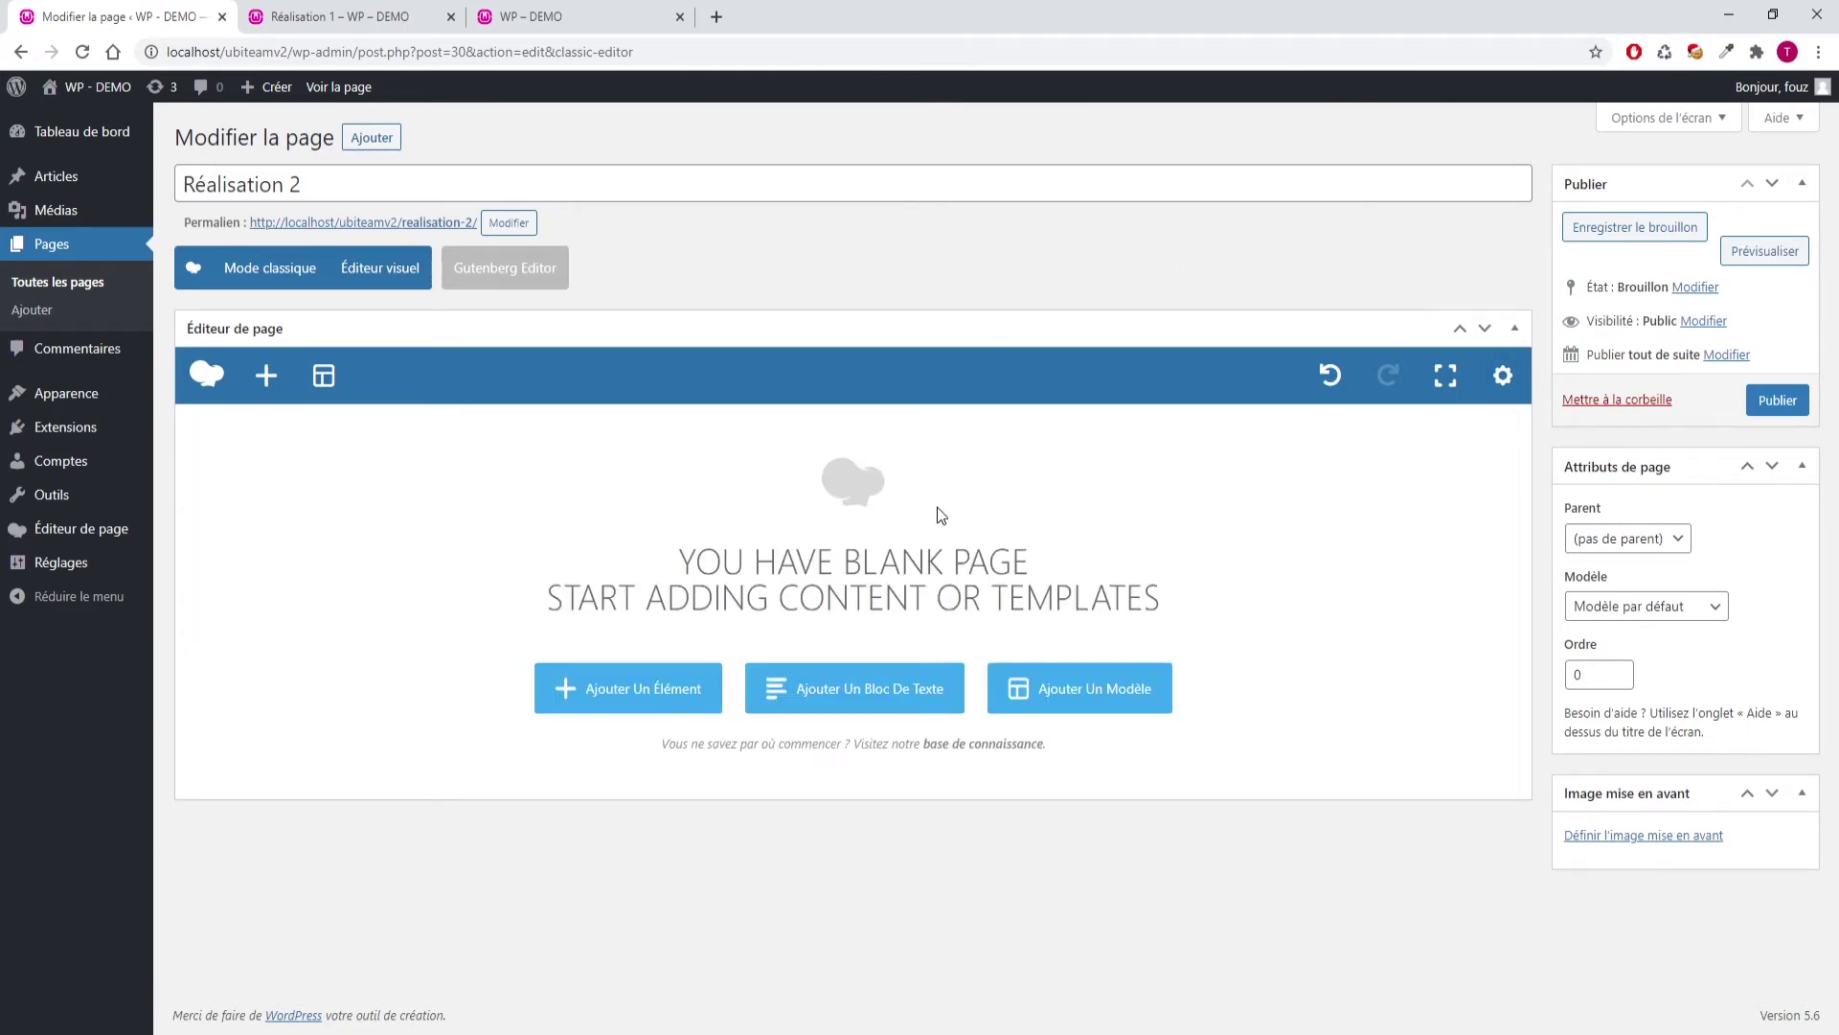
Load the saved Page_Réalisation template into the blank Réalisation 2 page and publish the page
click(1094, 691)
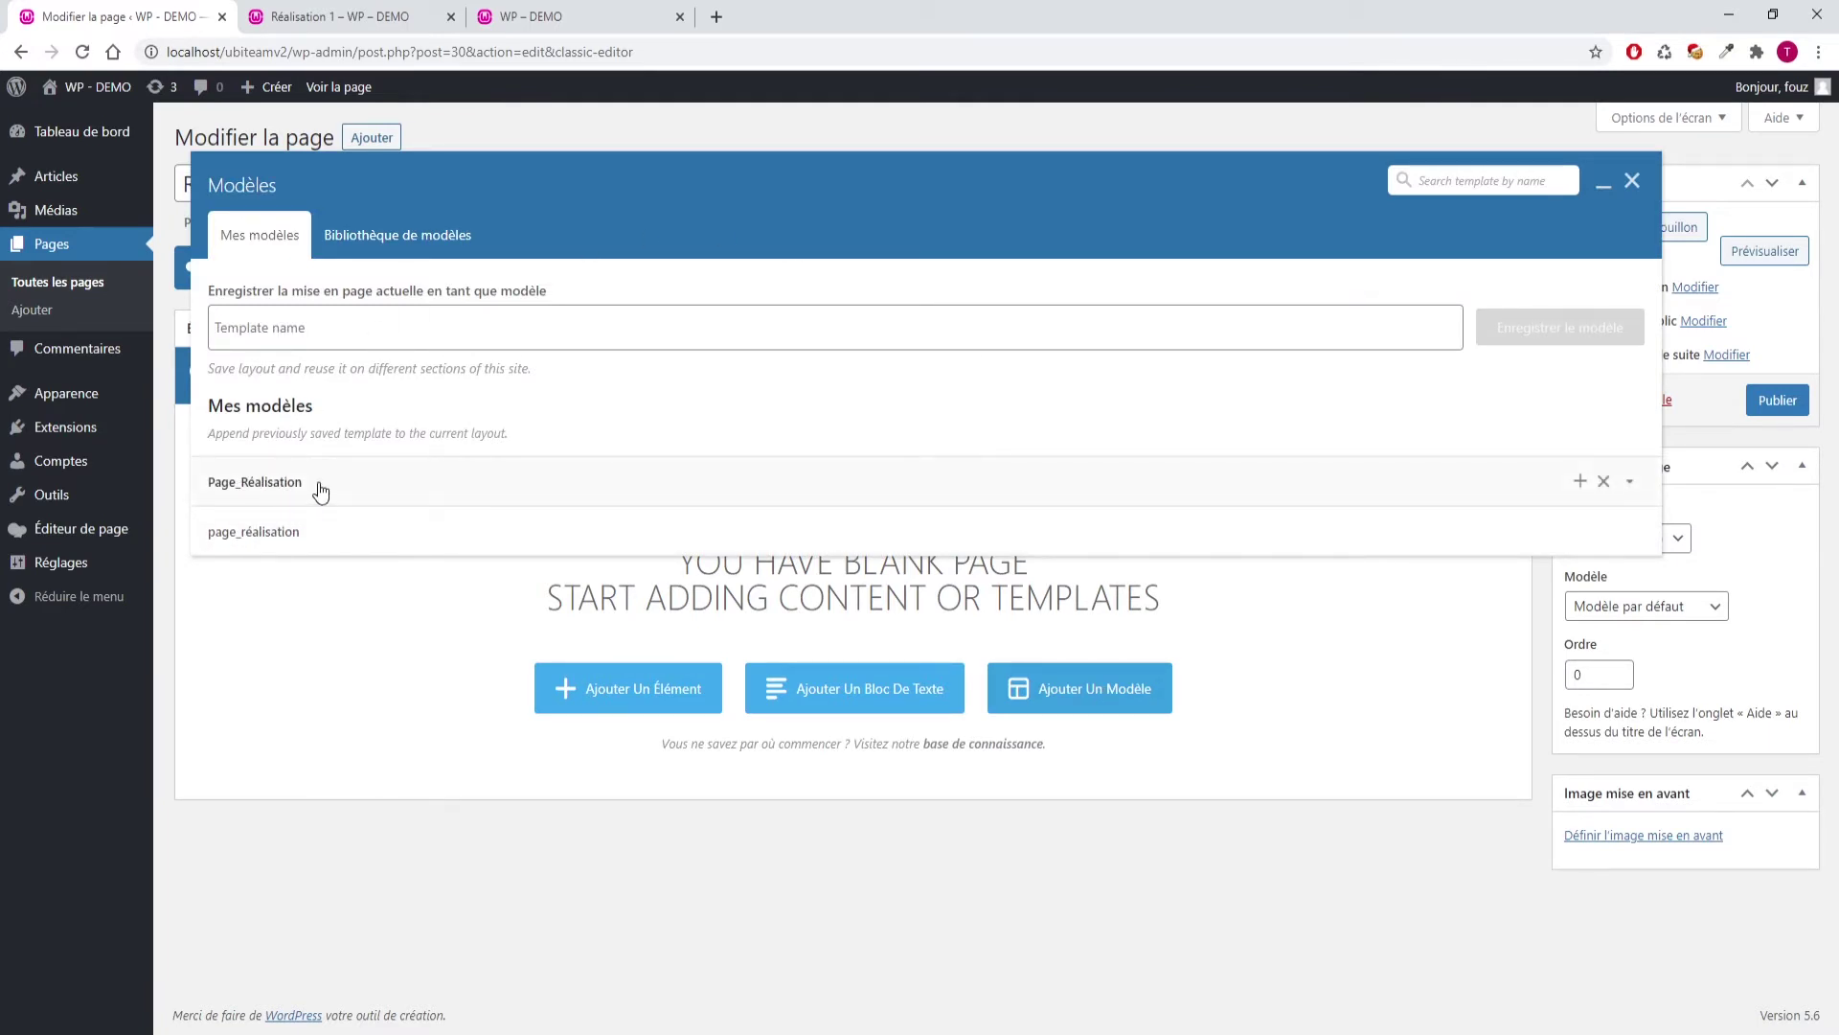
click(287, 482)
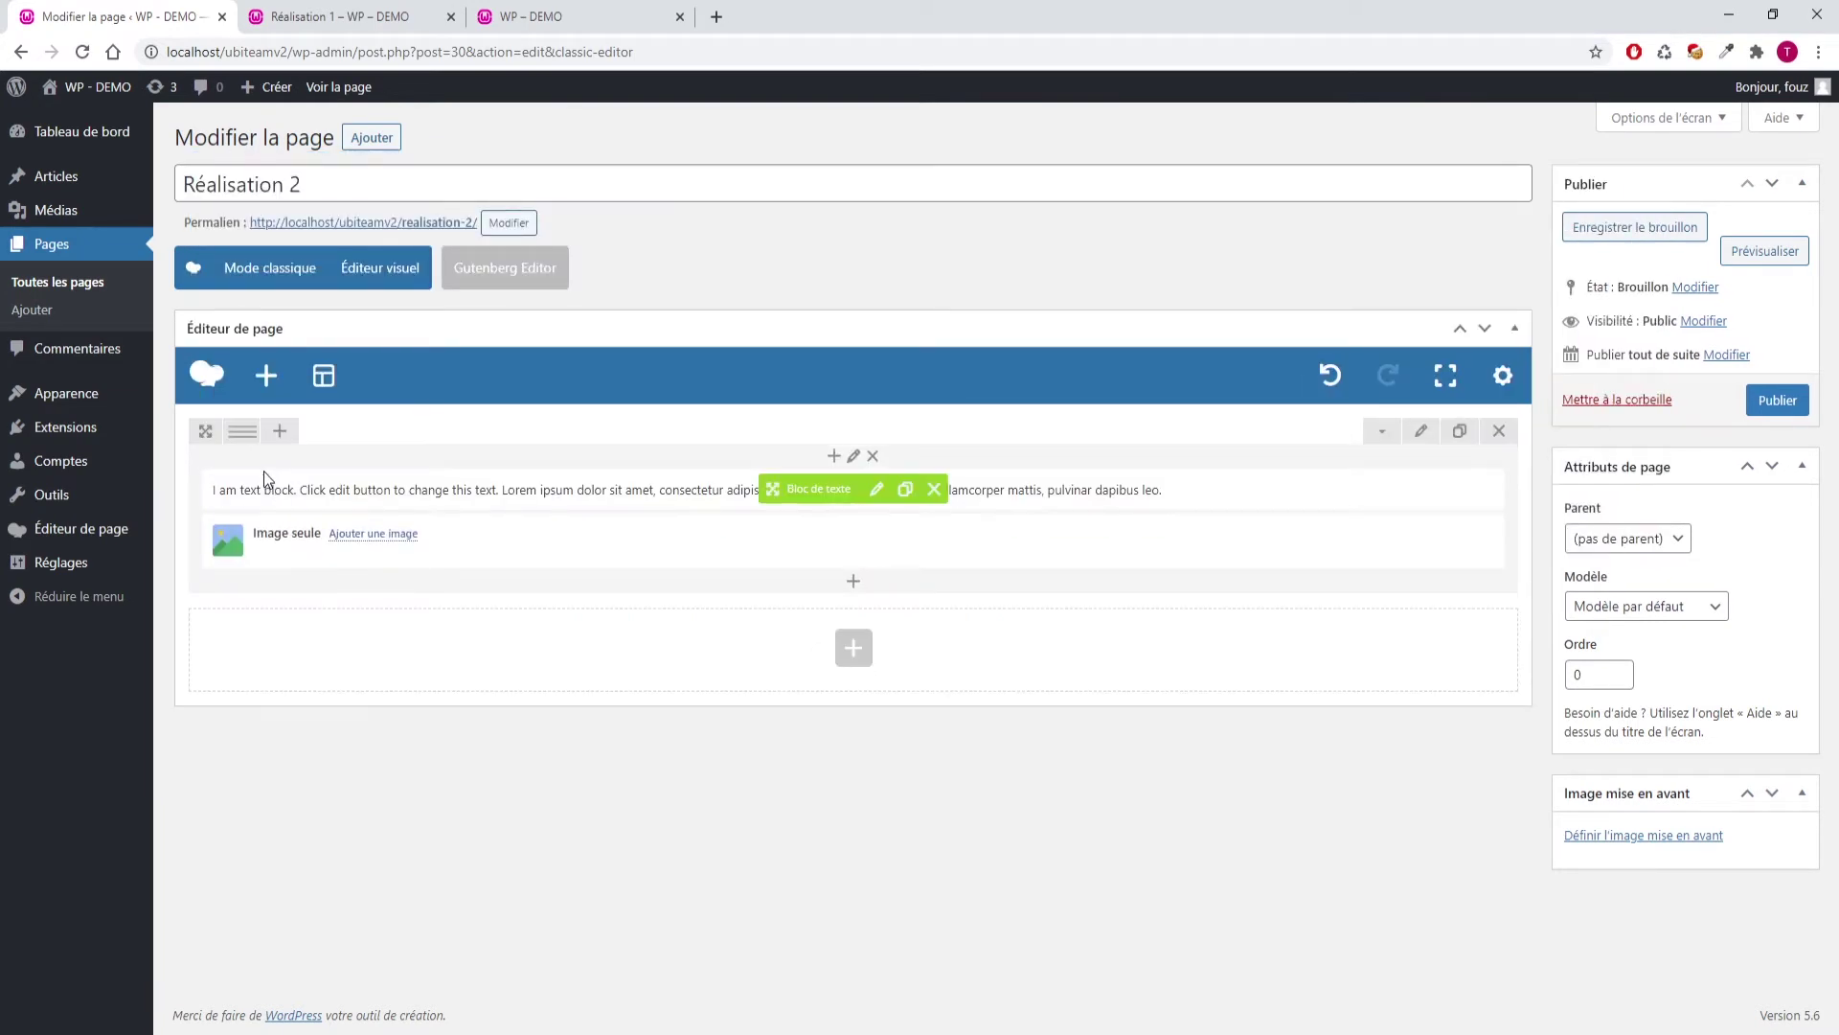
click(1746, 403)
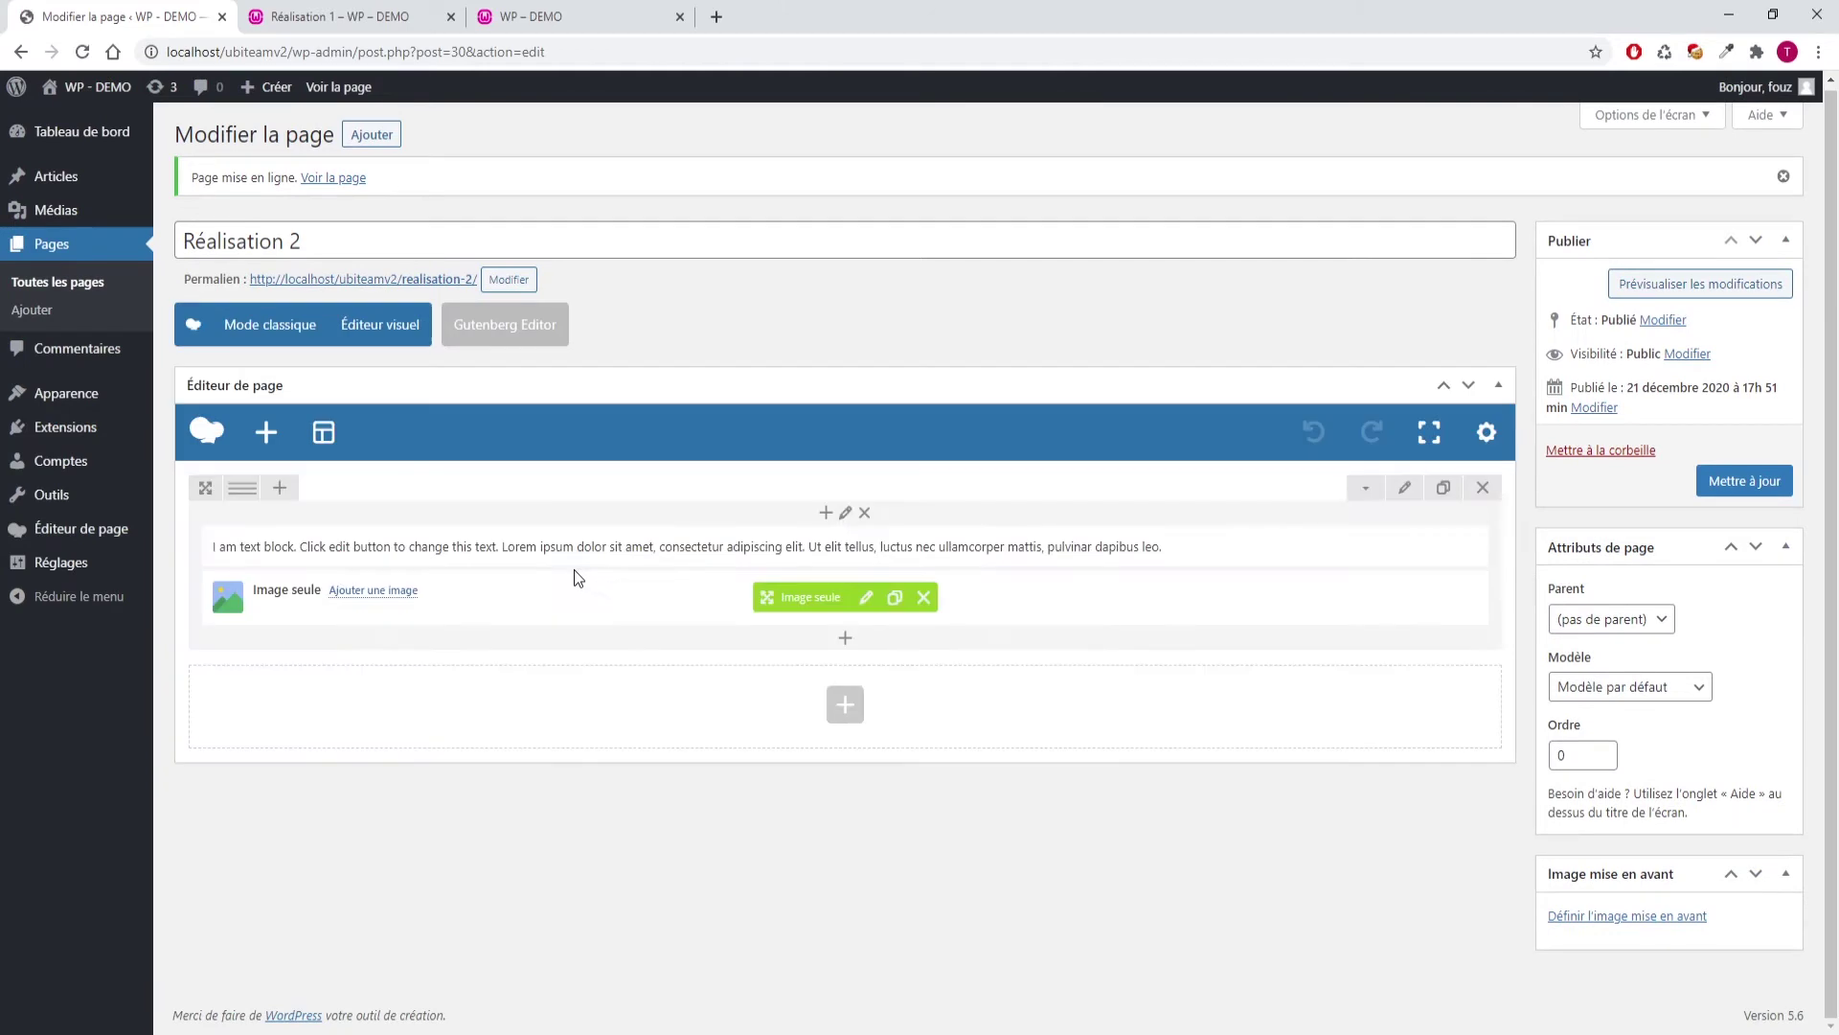
Open the live Réalisation 2 page in a separate browser tab and compare its title and layout with Réalisation 1
ctrl+click(444, 279)
click(548, 27)
click(400, 21)
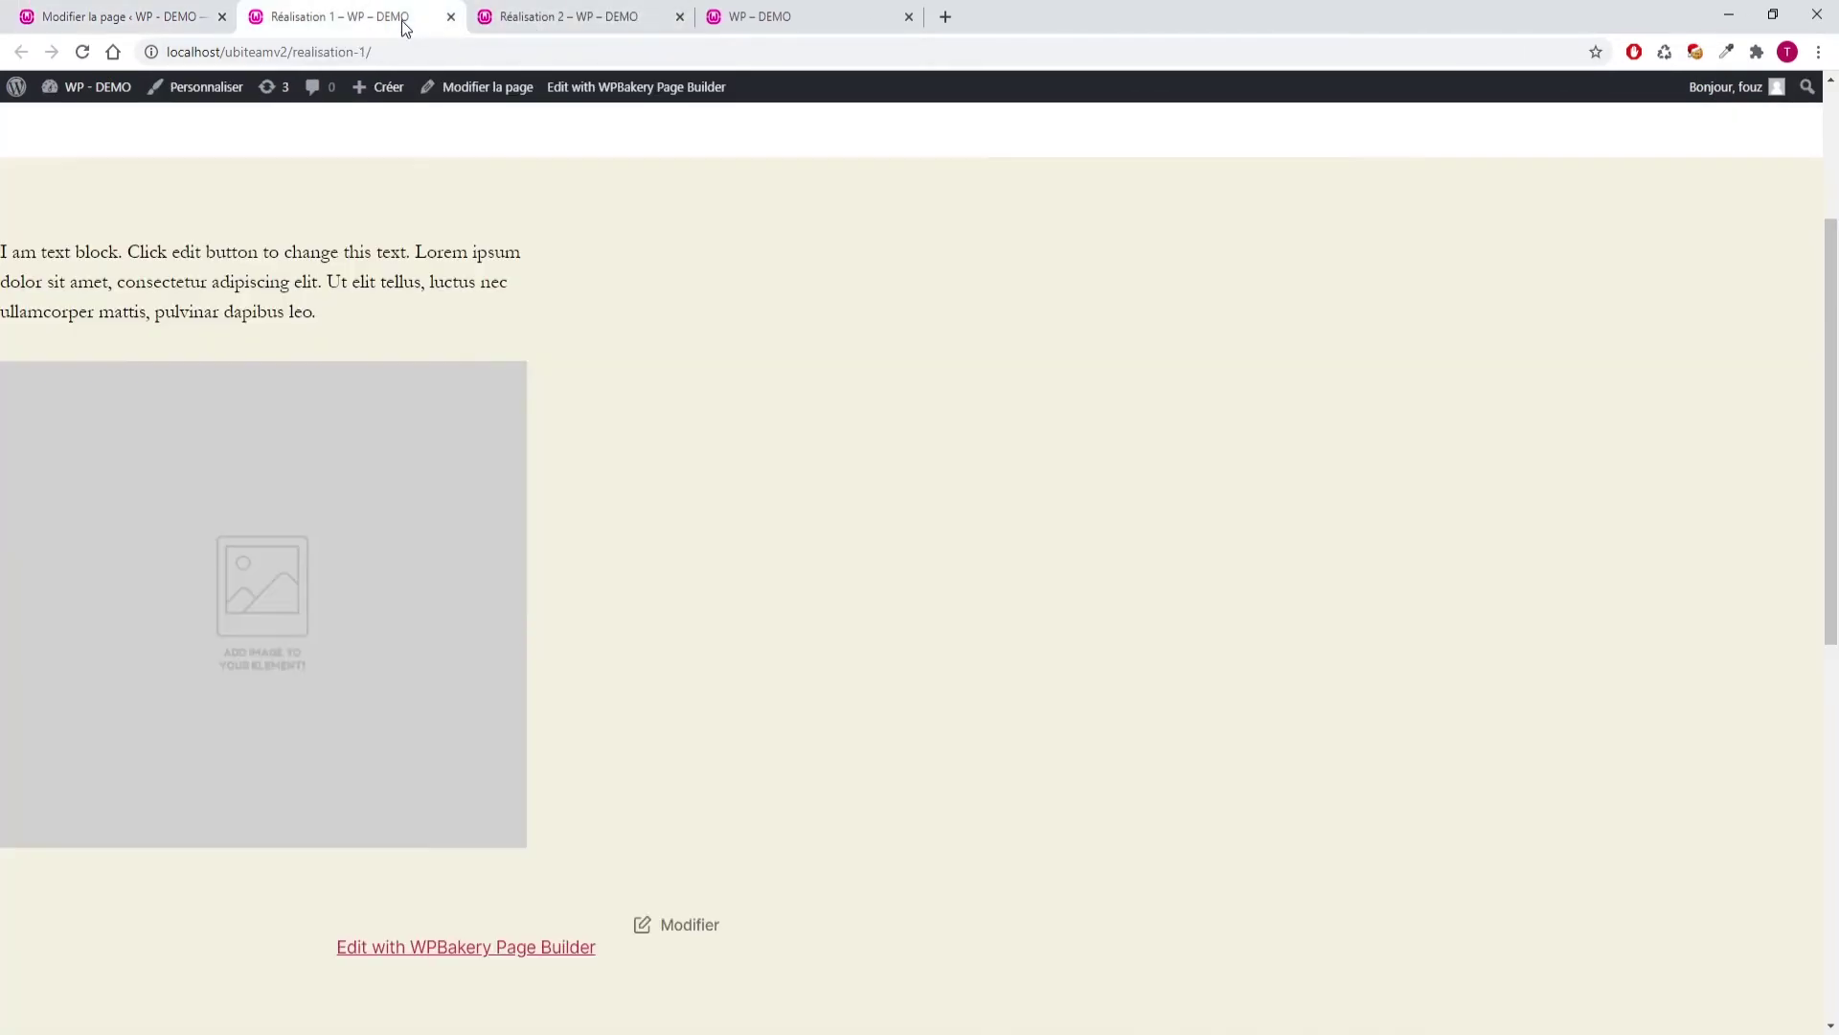
scroll(573, 173, up, 3)
click(542, 21)
click(421, 19)
click(535, 19)
drag(1059, 339, 767, 337)
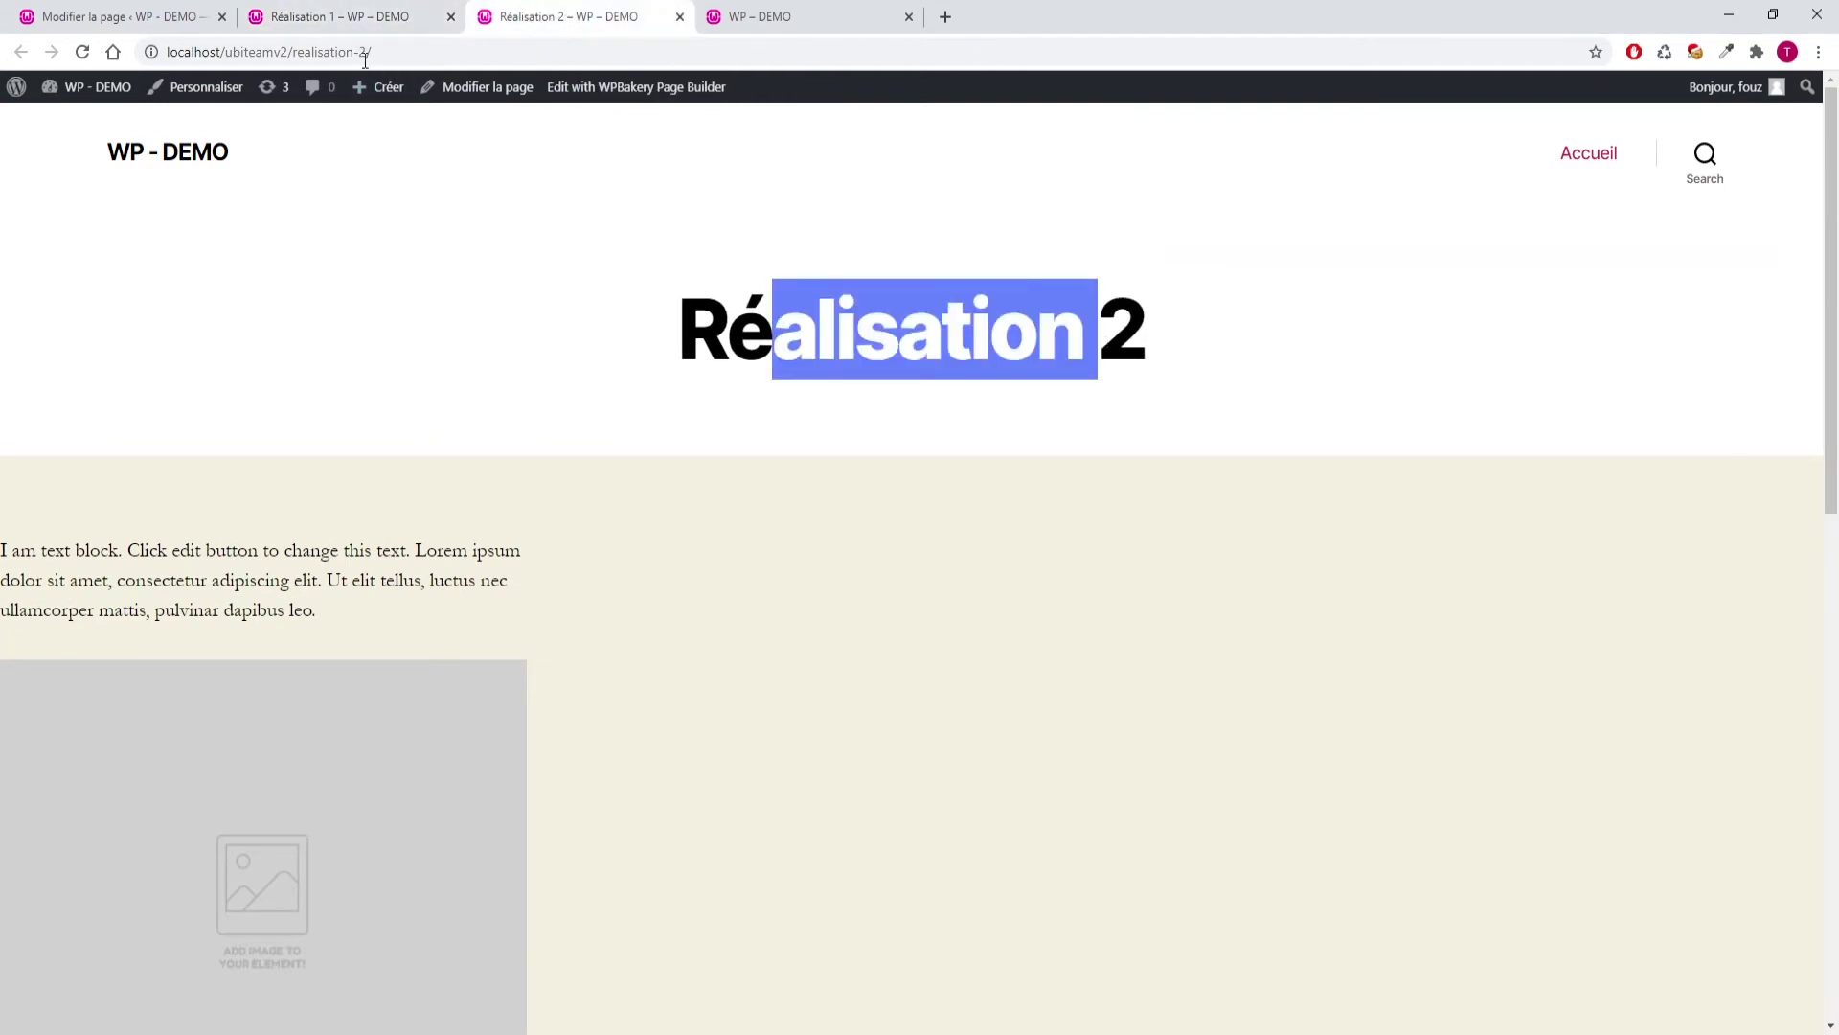
click(341, 19)
click(164, 19)
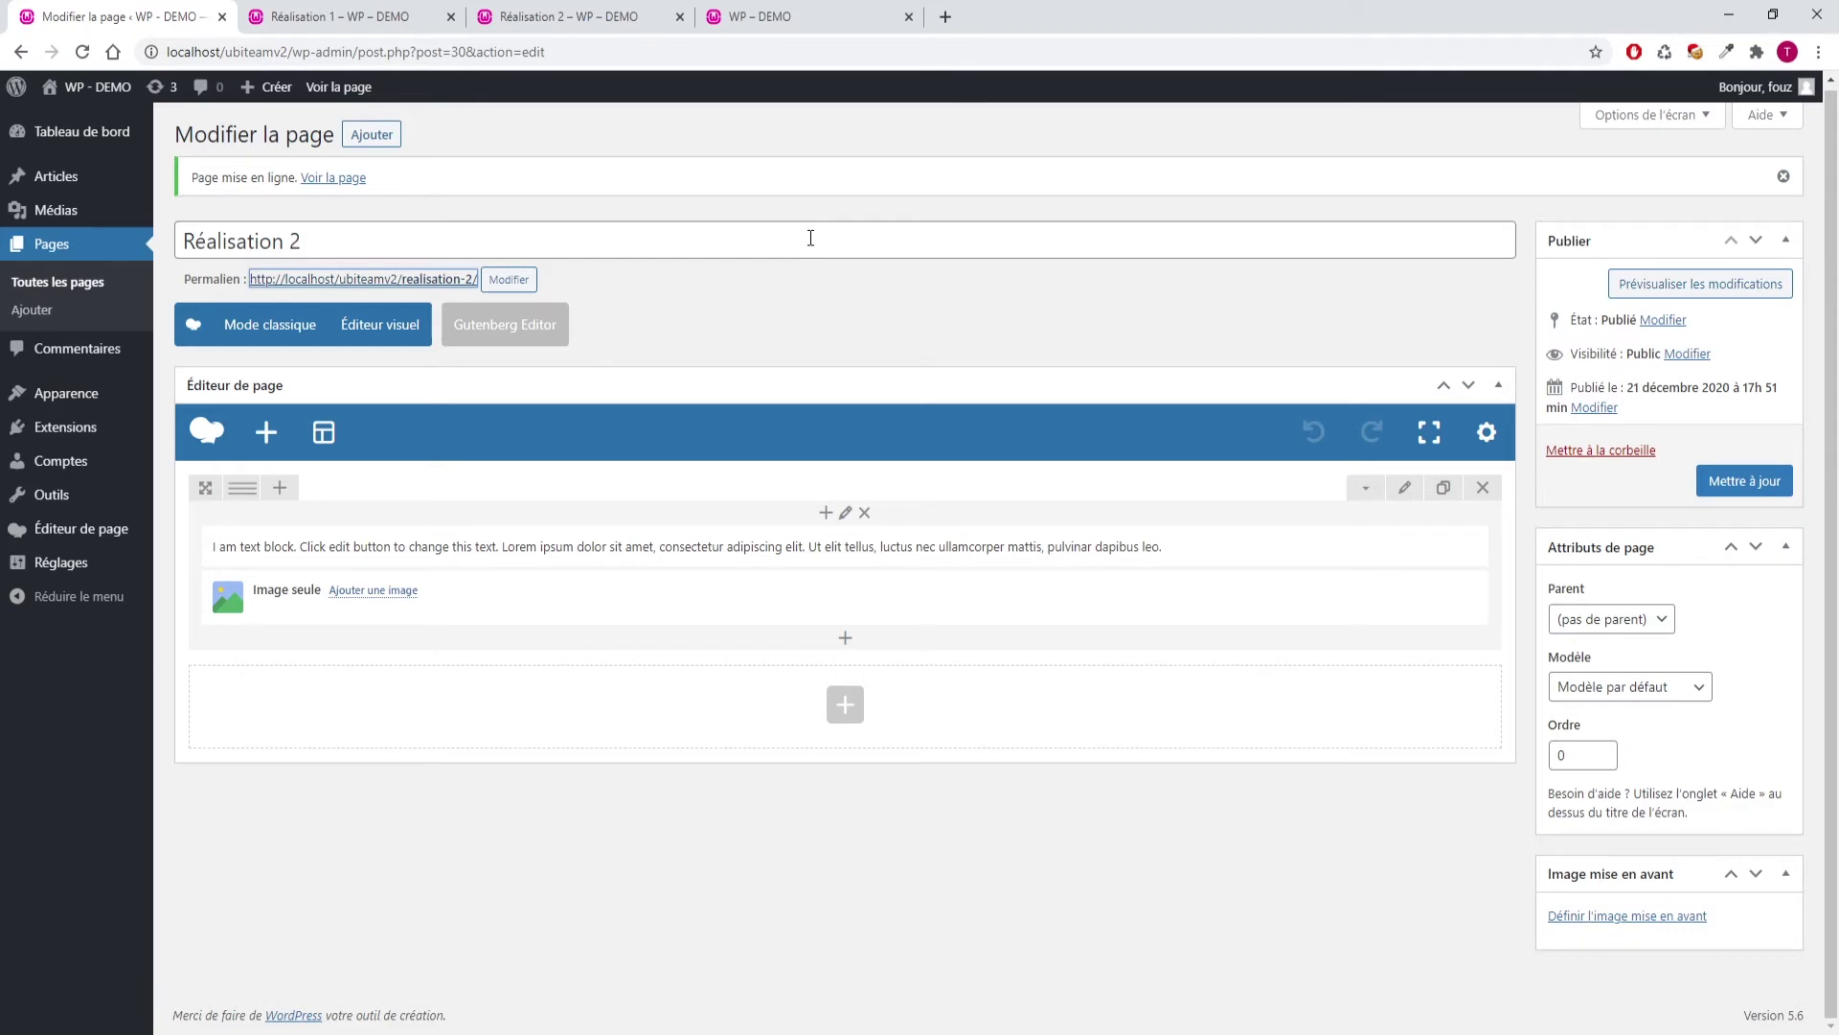
Review both live Réalisation pages again, examining the title, text block and image area of each
click(596, 18)
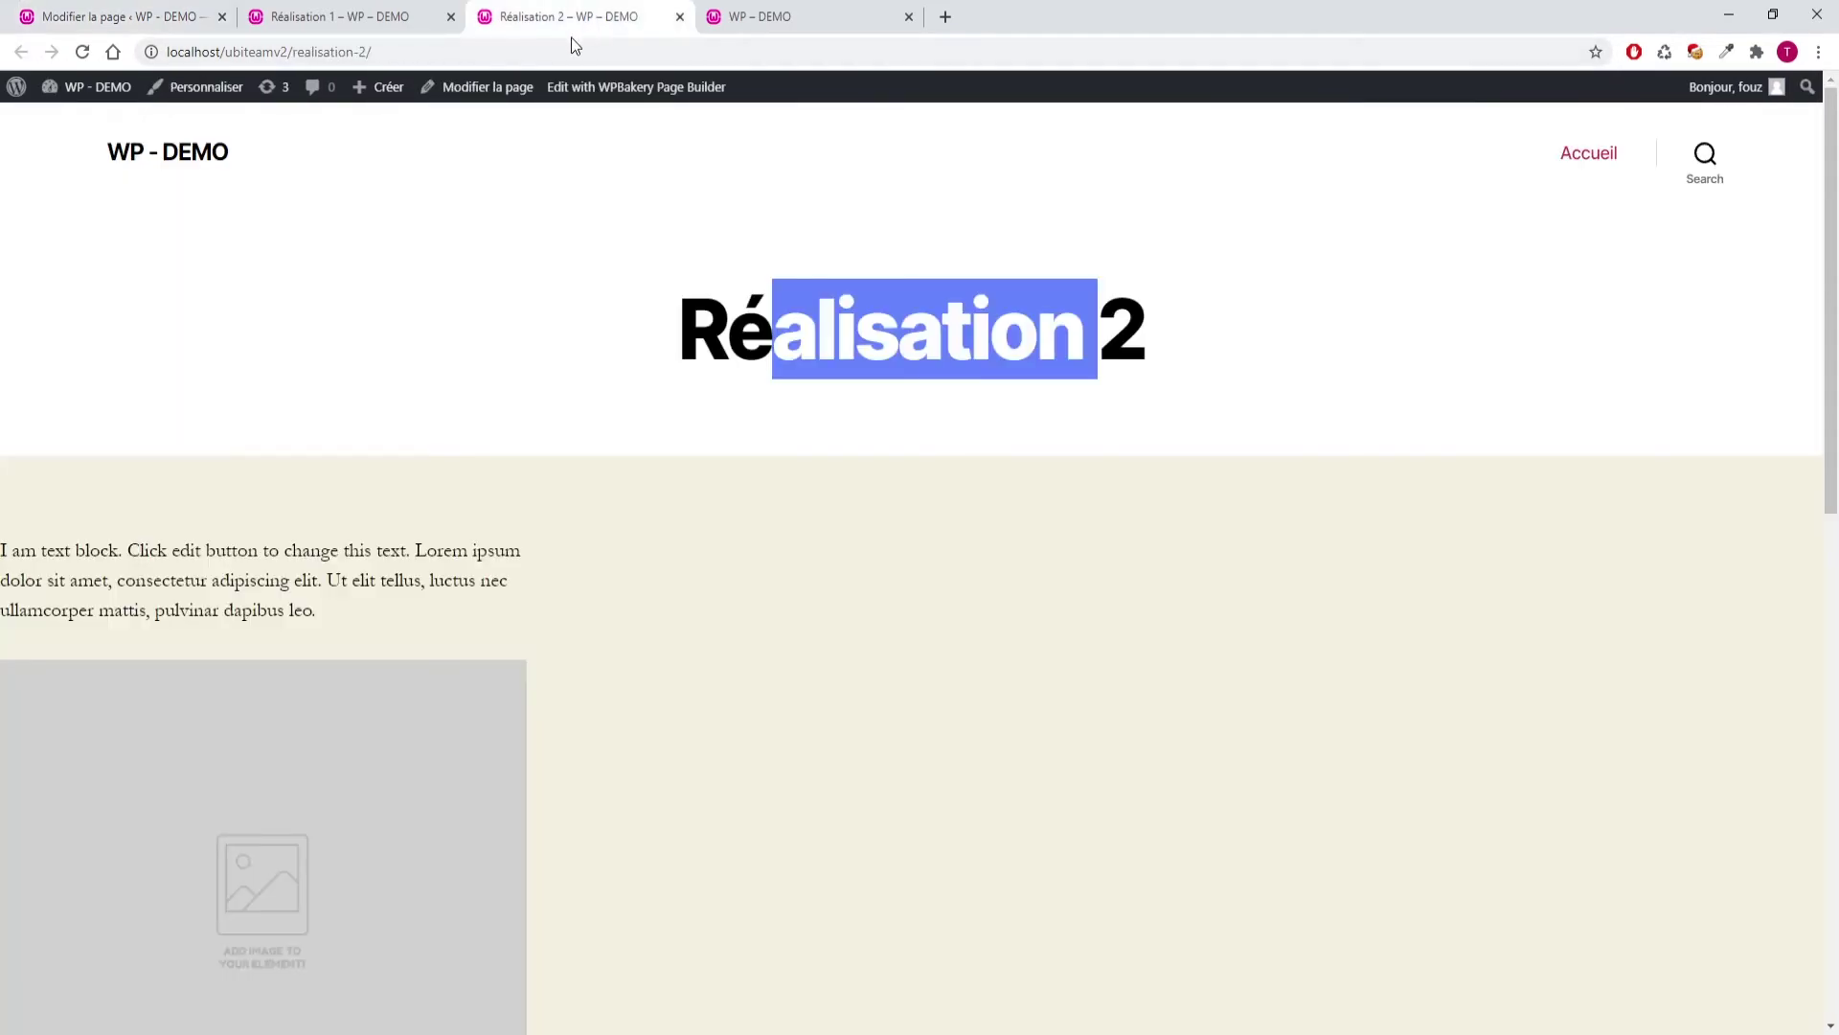
click(372, 29)
click(558, 25)
click(787, 322)
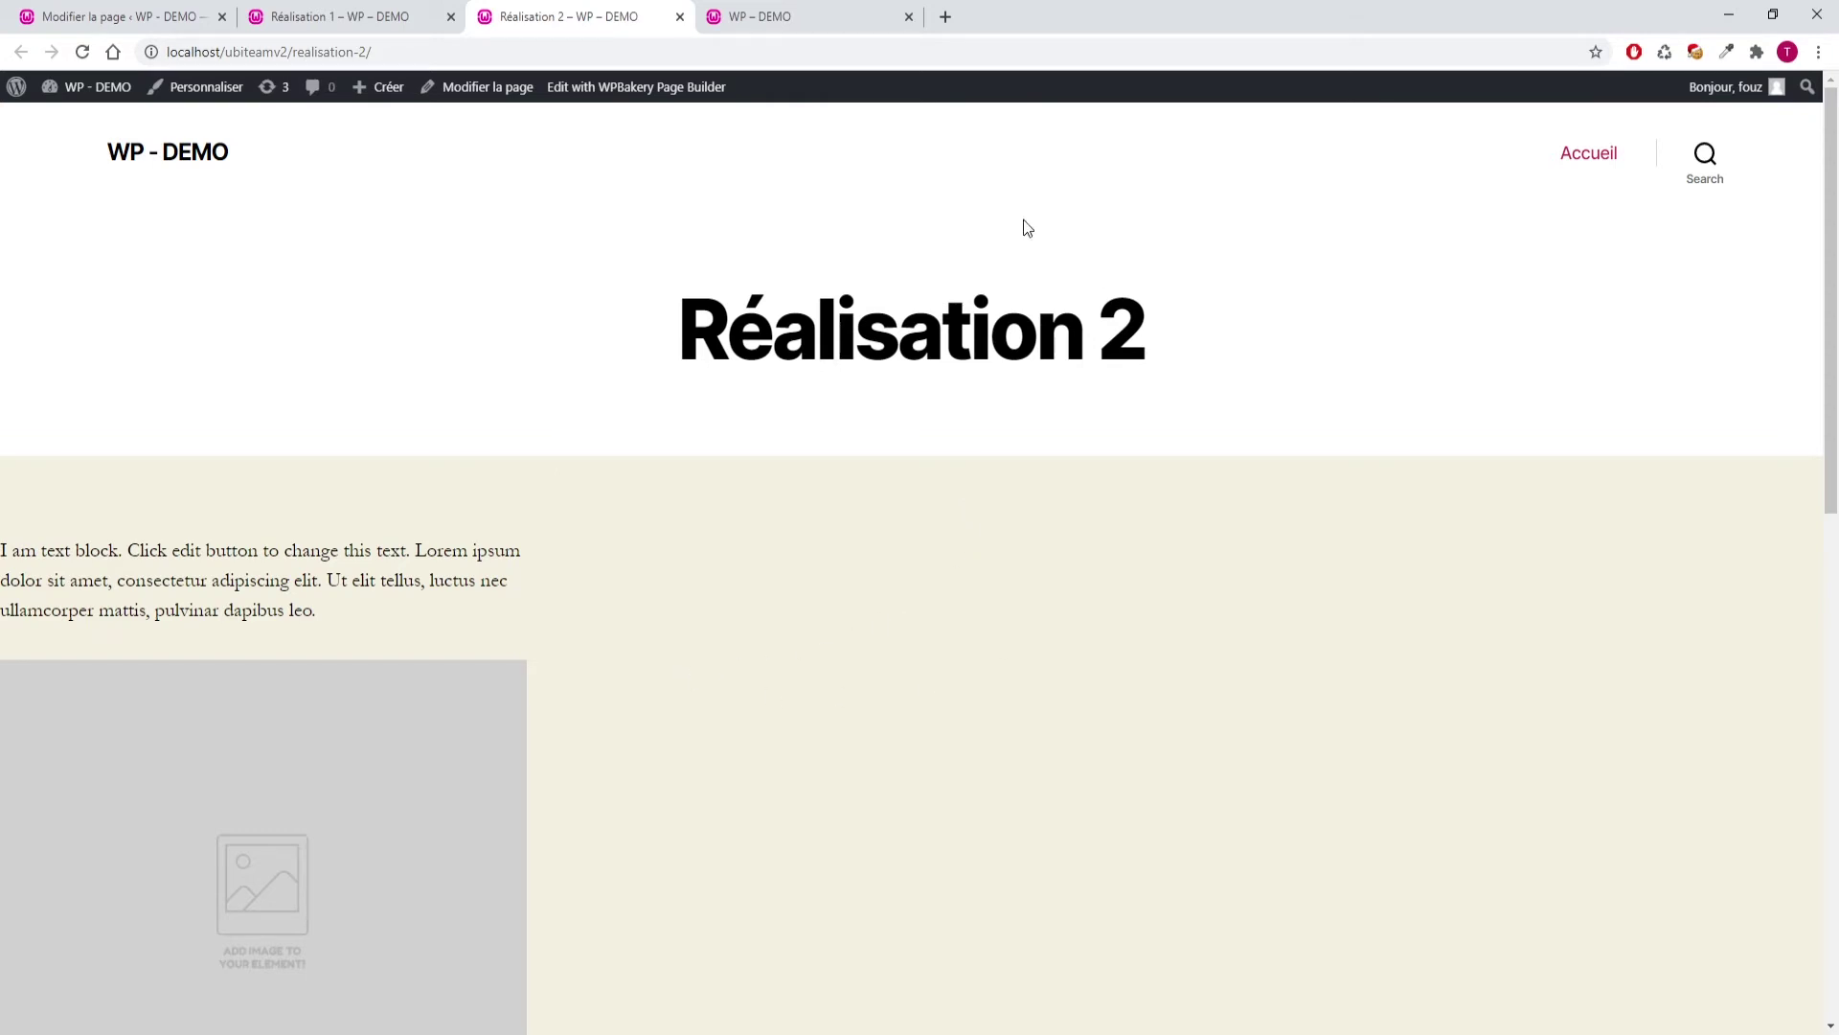
scroll(903, 480, down, 2)
scroll(903, 480, up, 2)
click(364, 16)
click(517, 15)
click(444, 18)
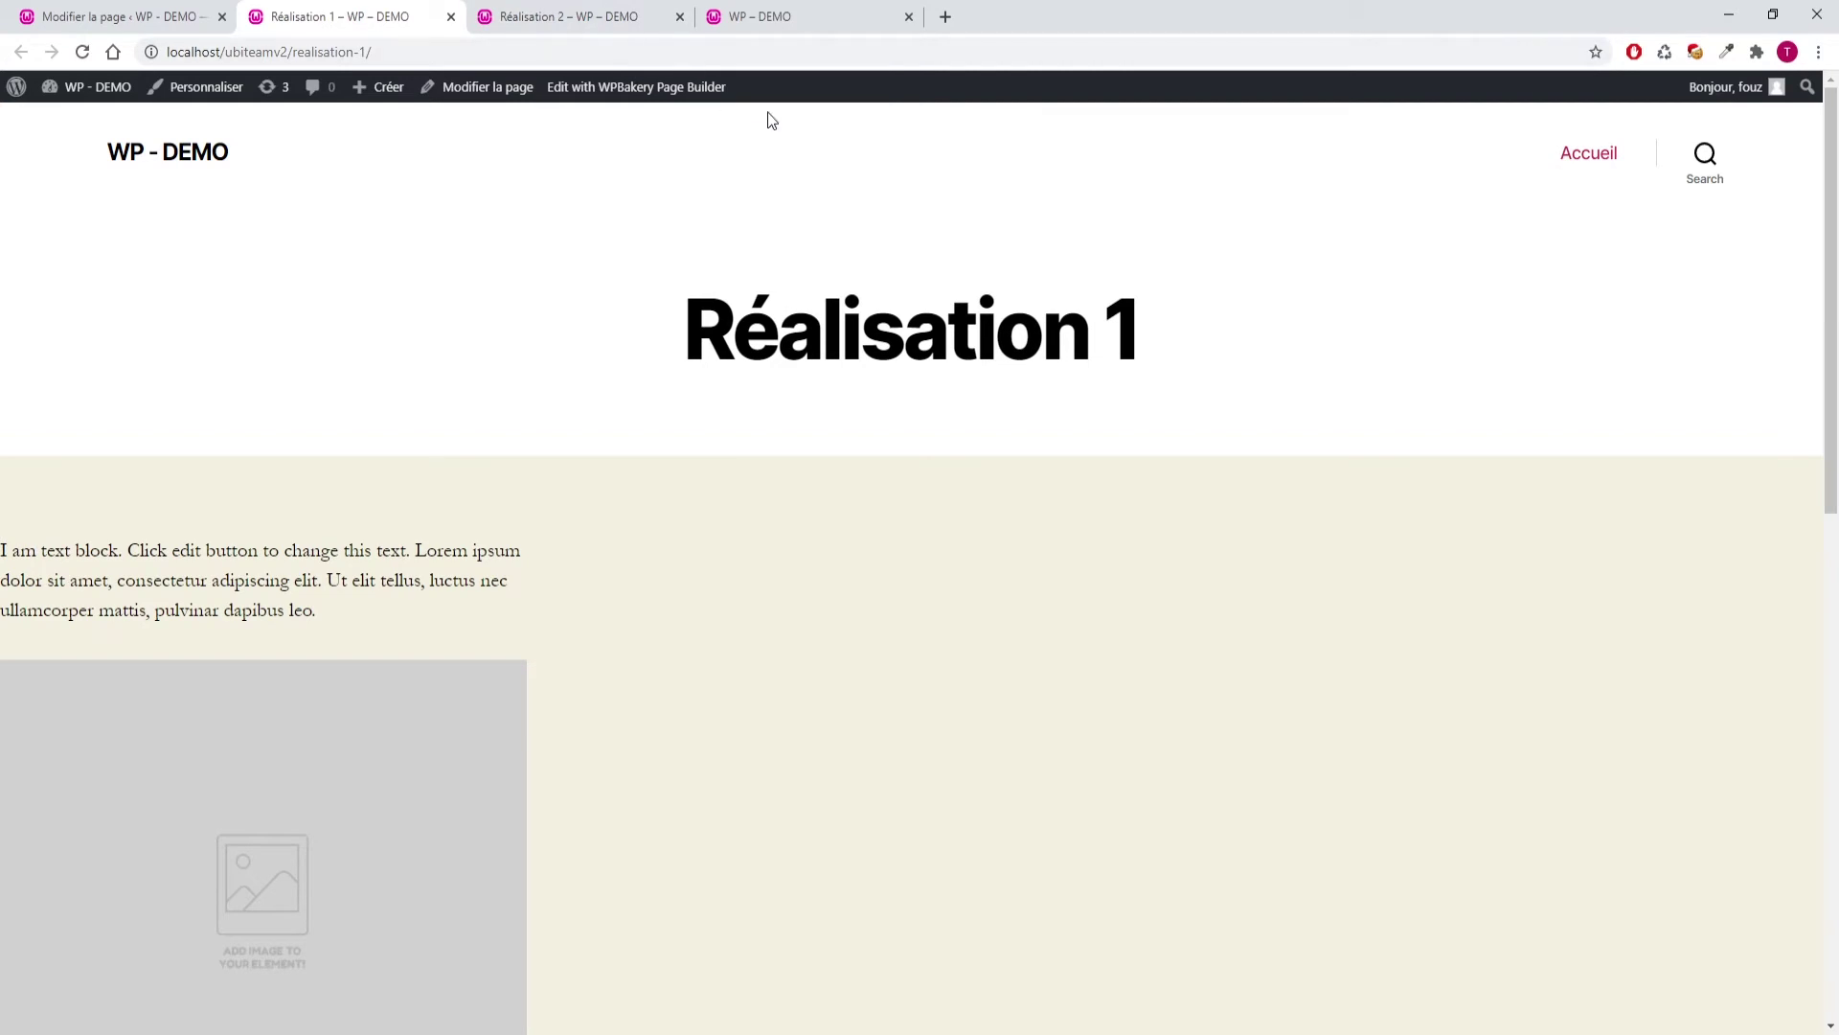
Return to the admin, check from the articles list which editor a new article offers, and go back to the list
click(192, 17)
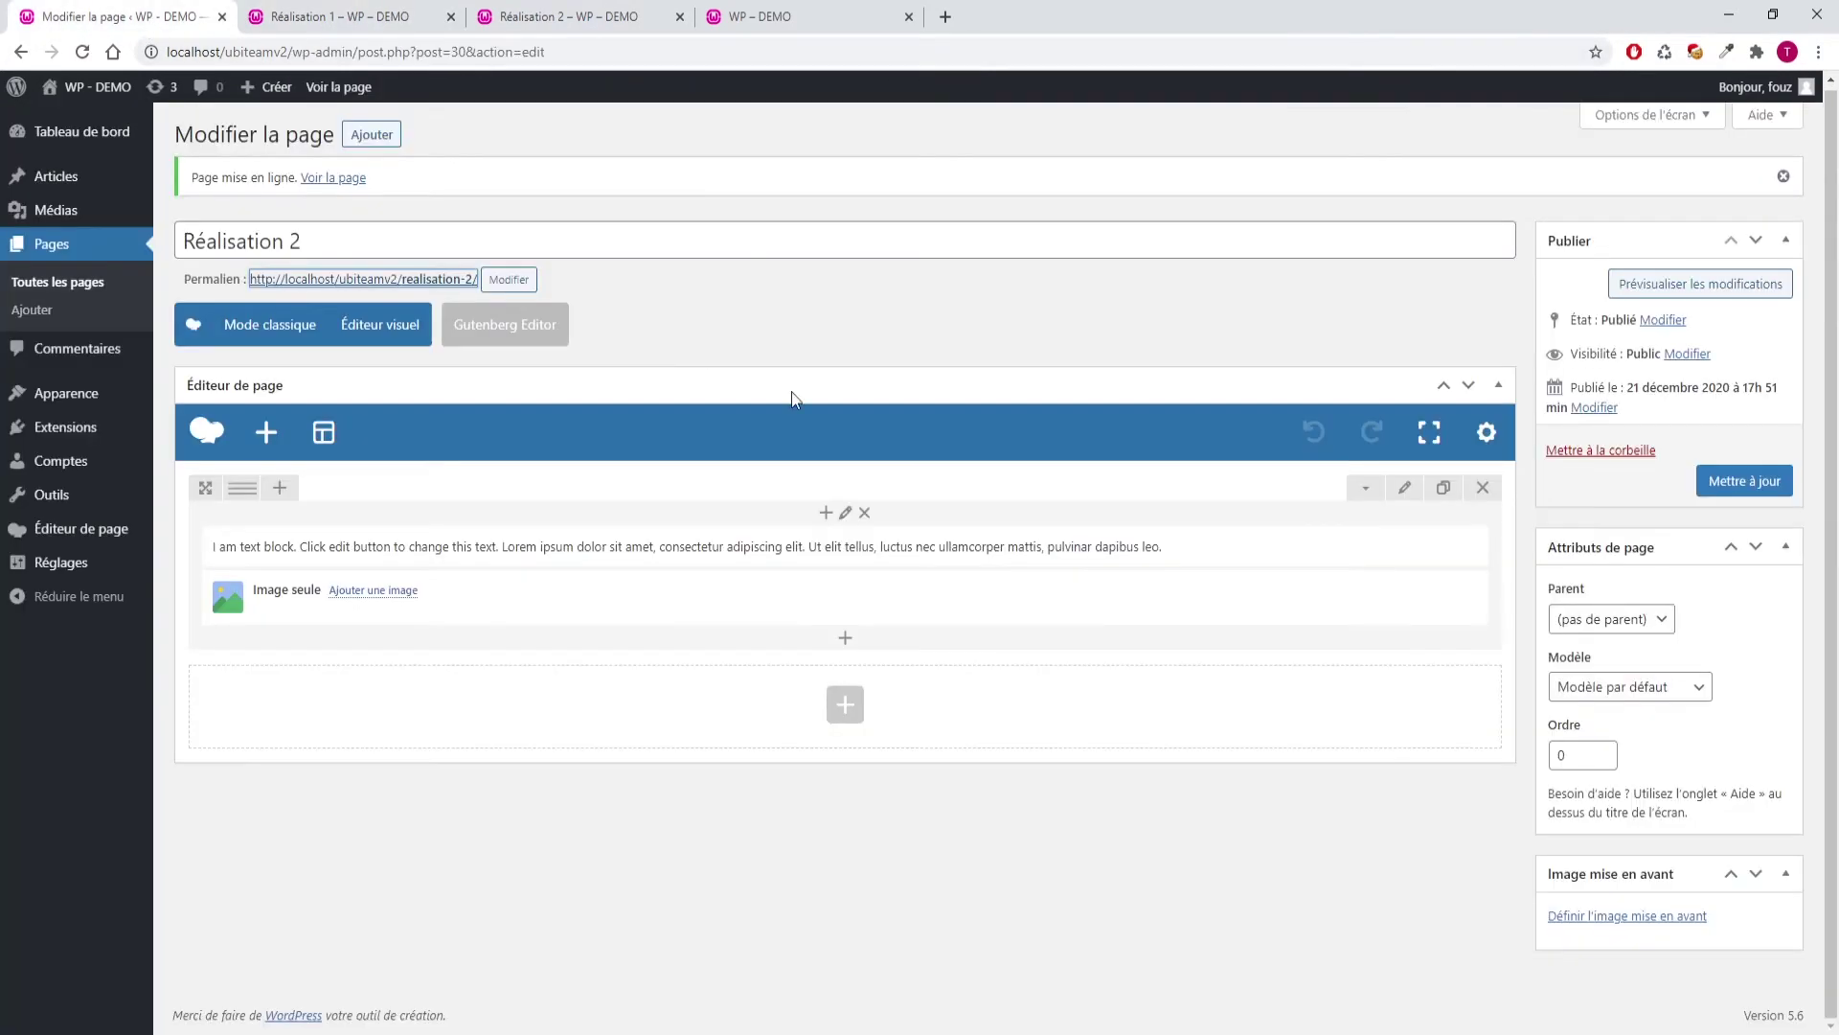
mouse_move(814, 550)
mouse_move(72, 185)
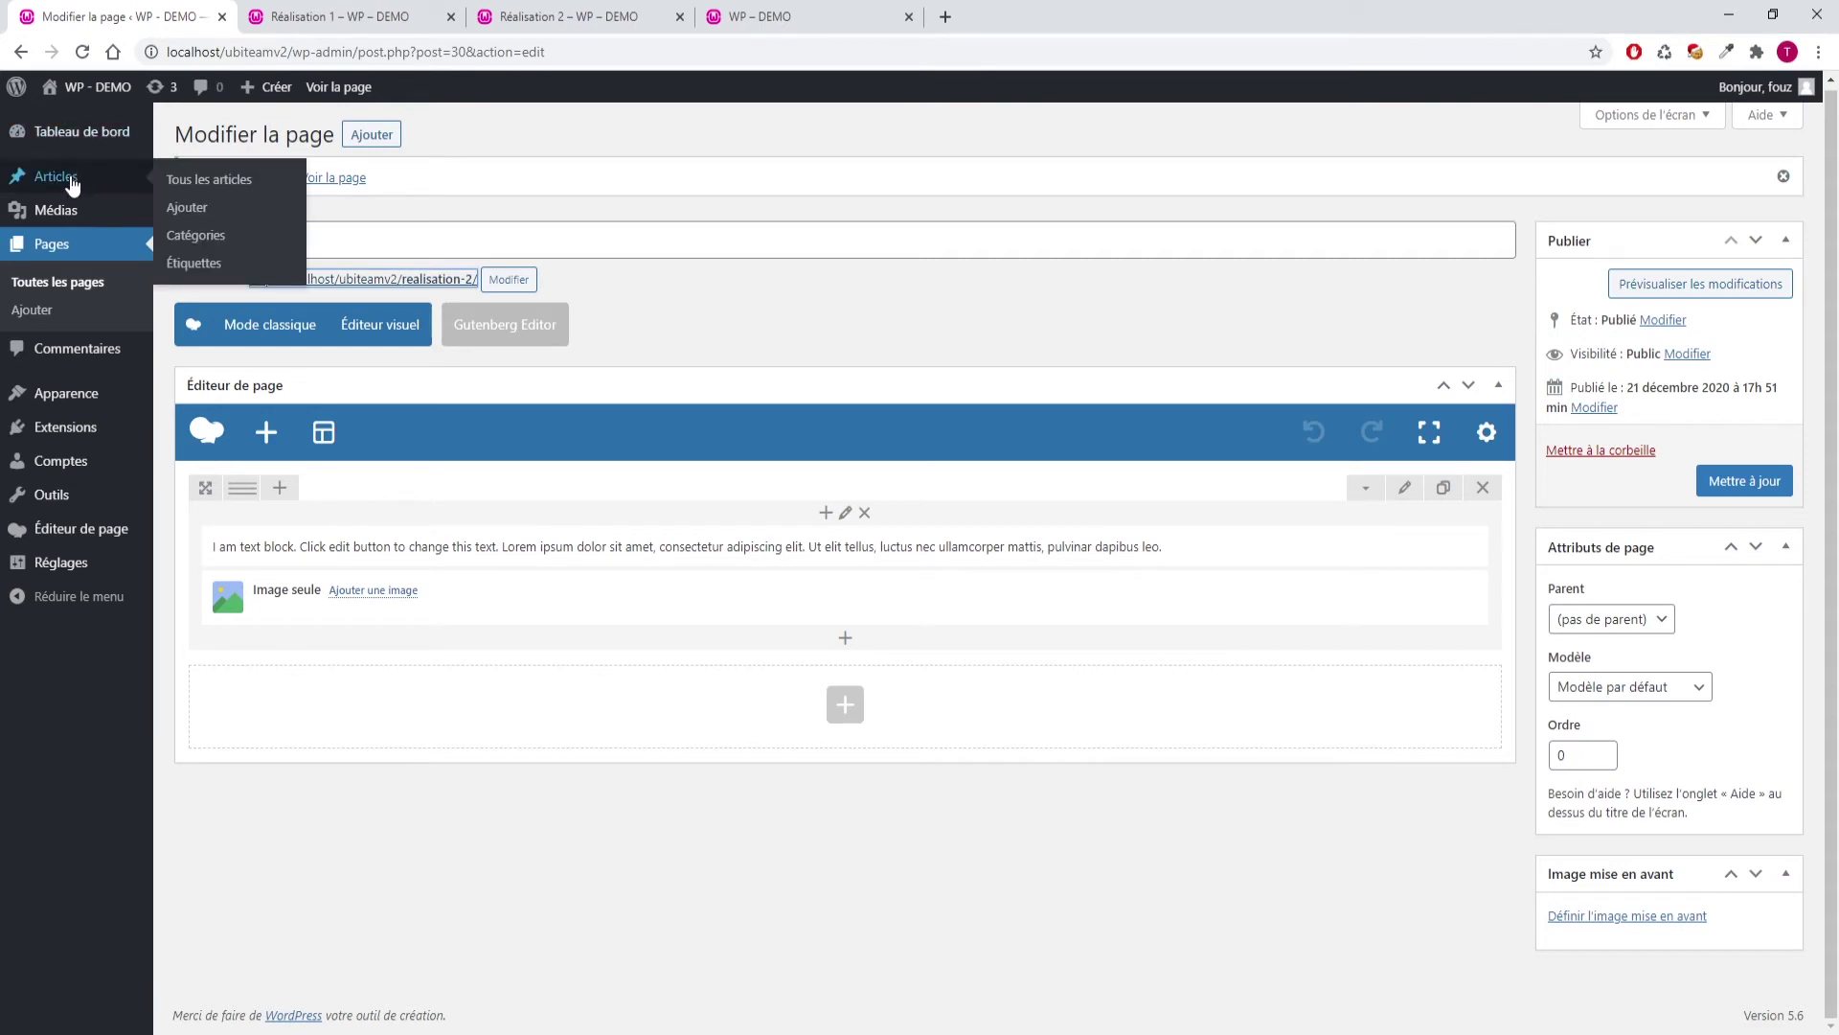
mouse_move(707, 596)
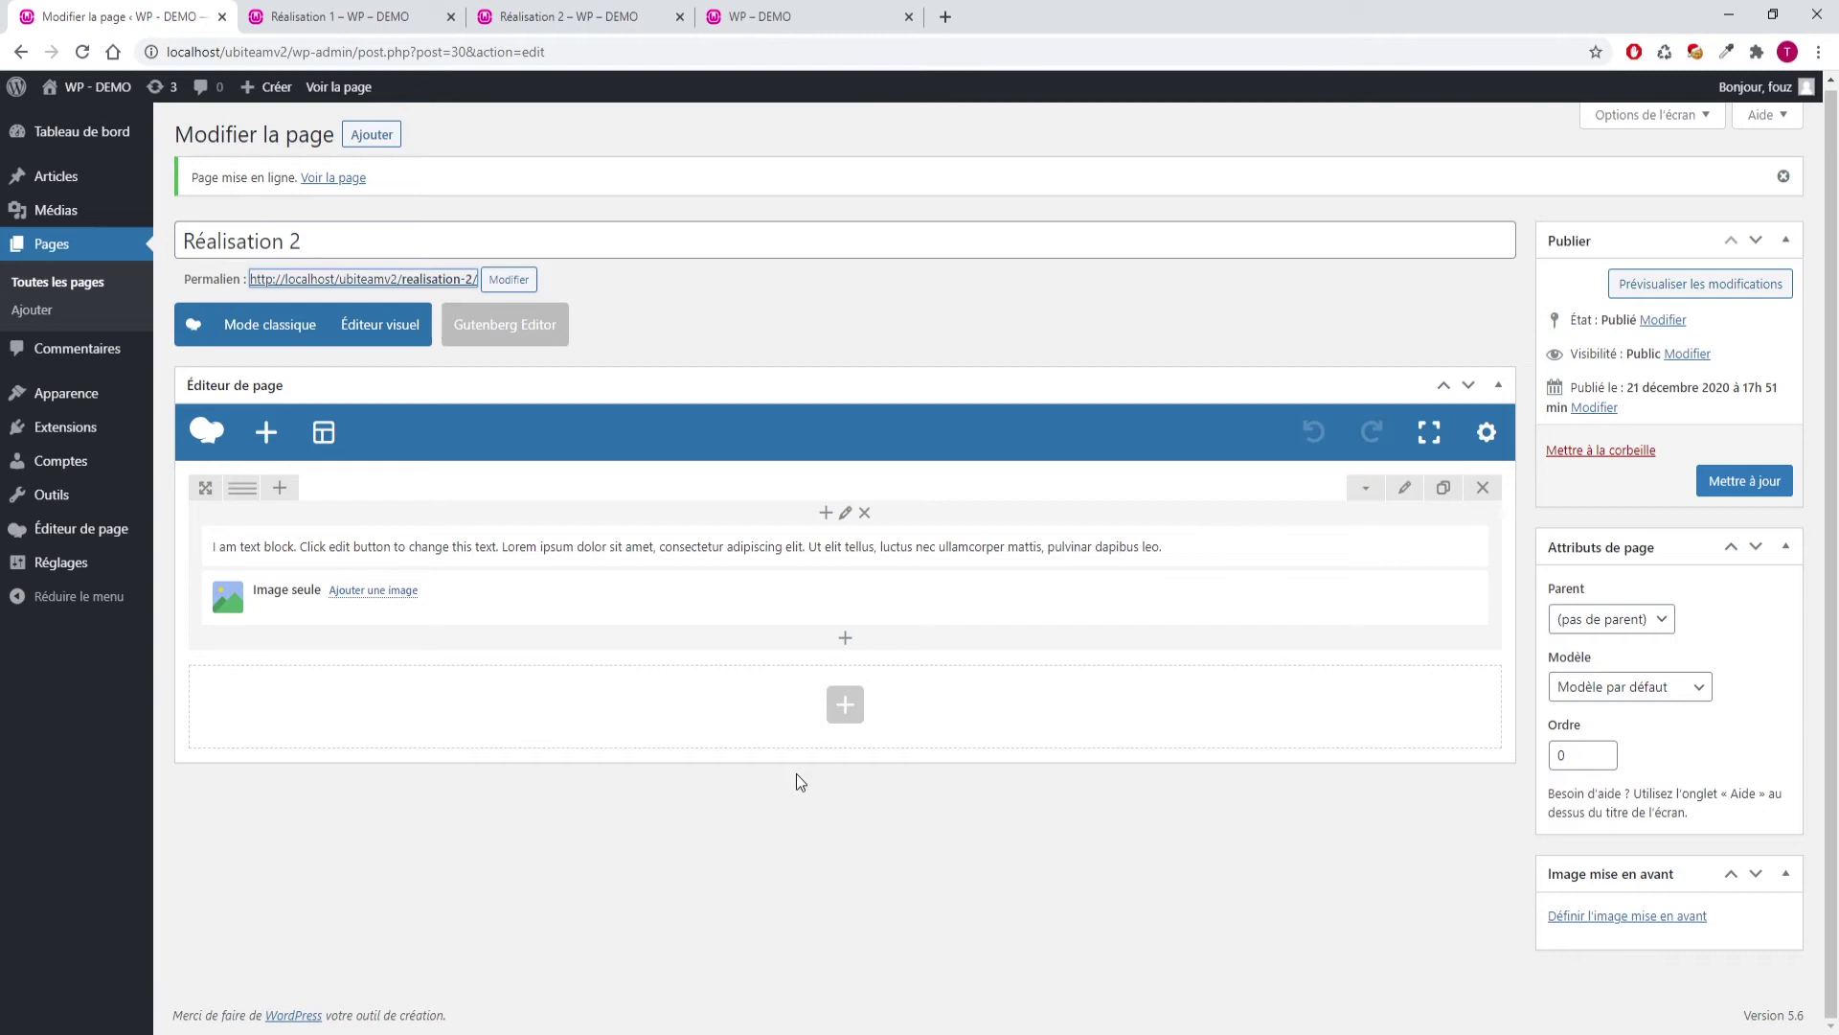
click(74, 181)
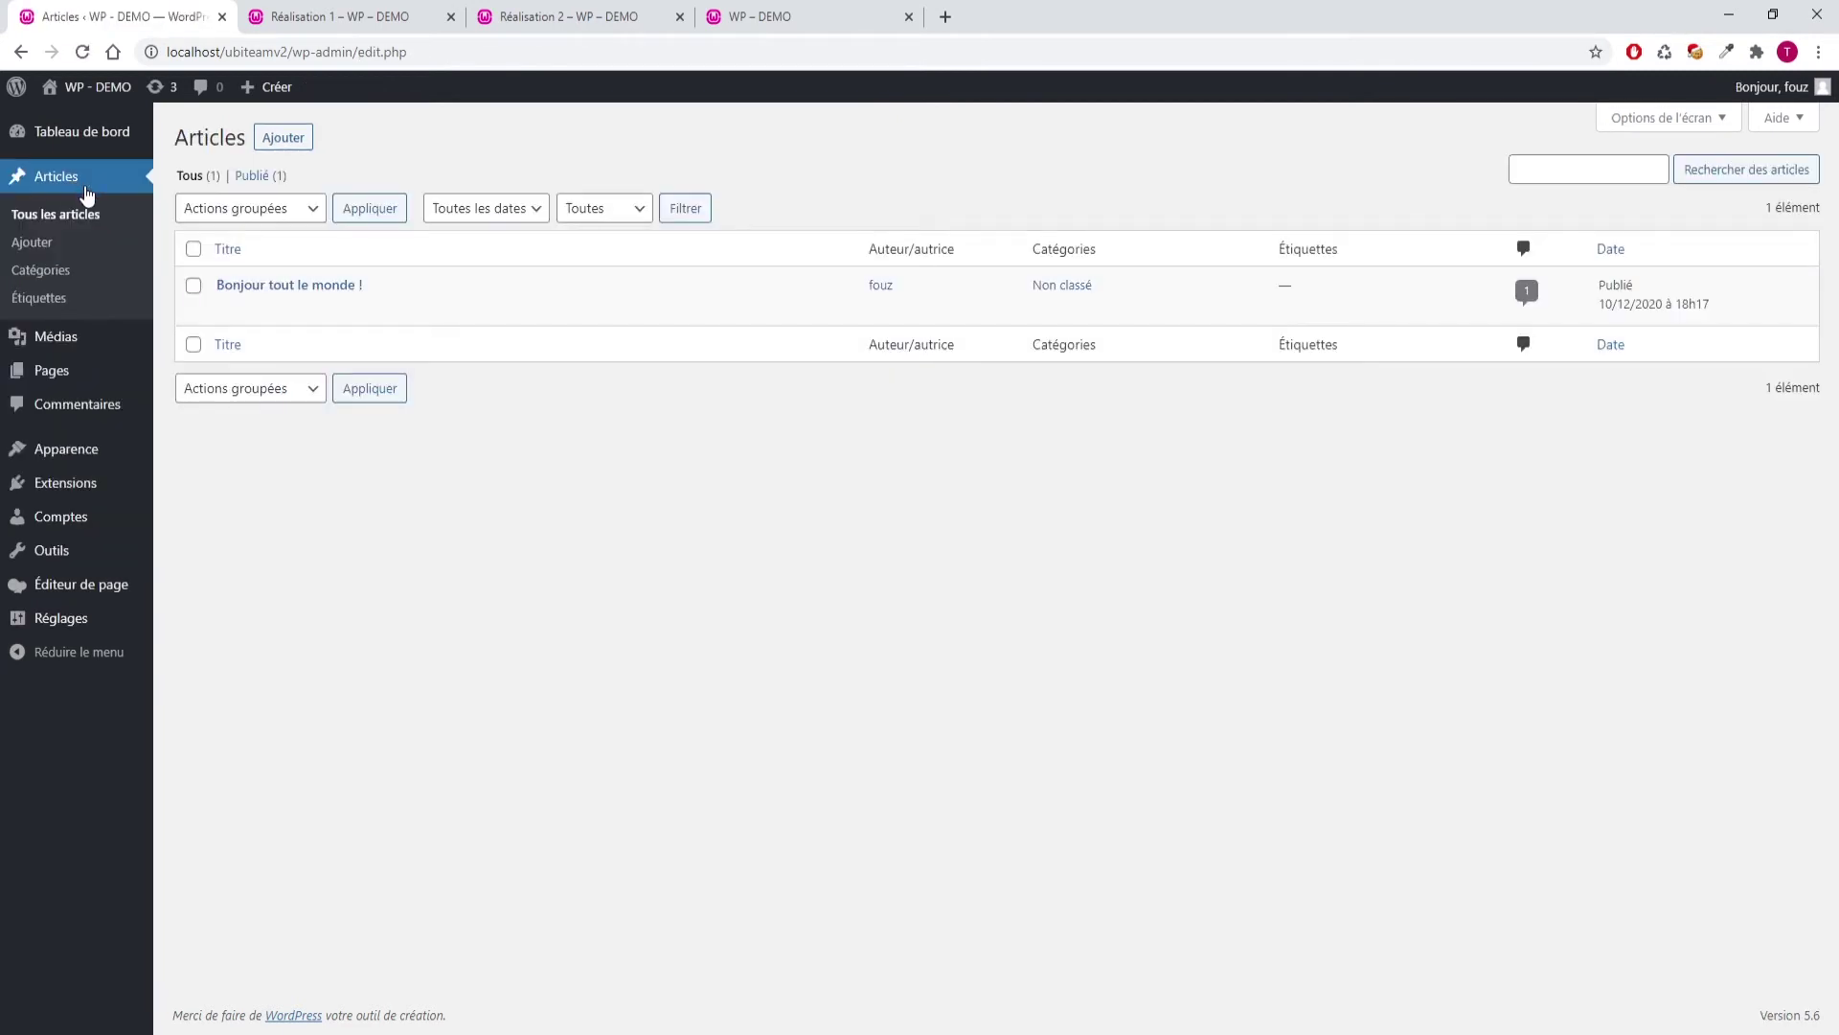
mouse_move(397, 310)
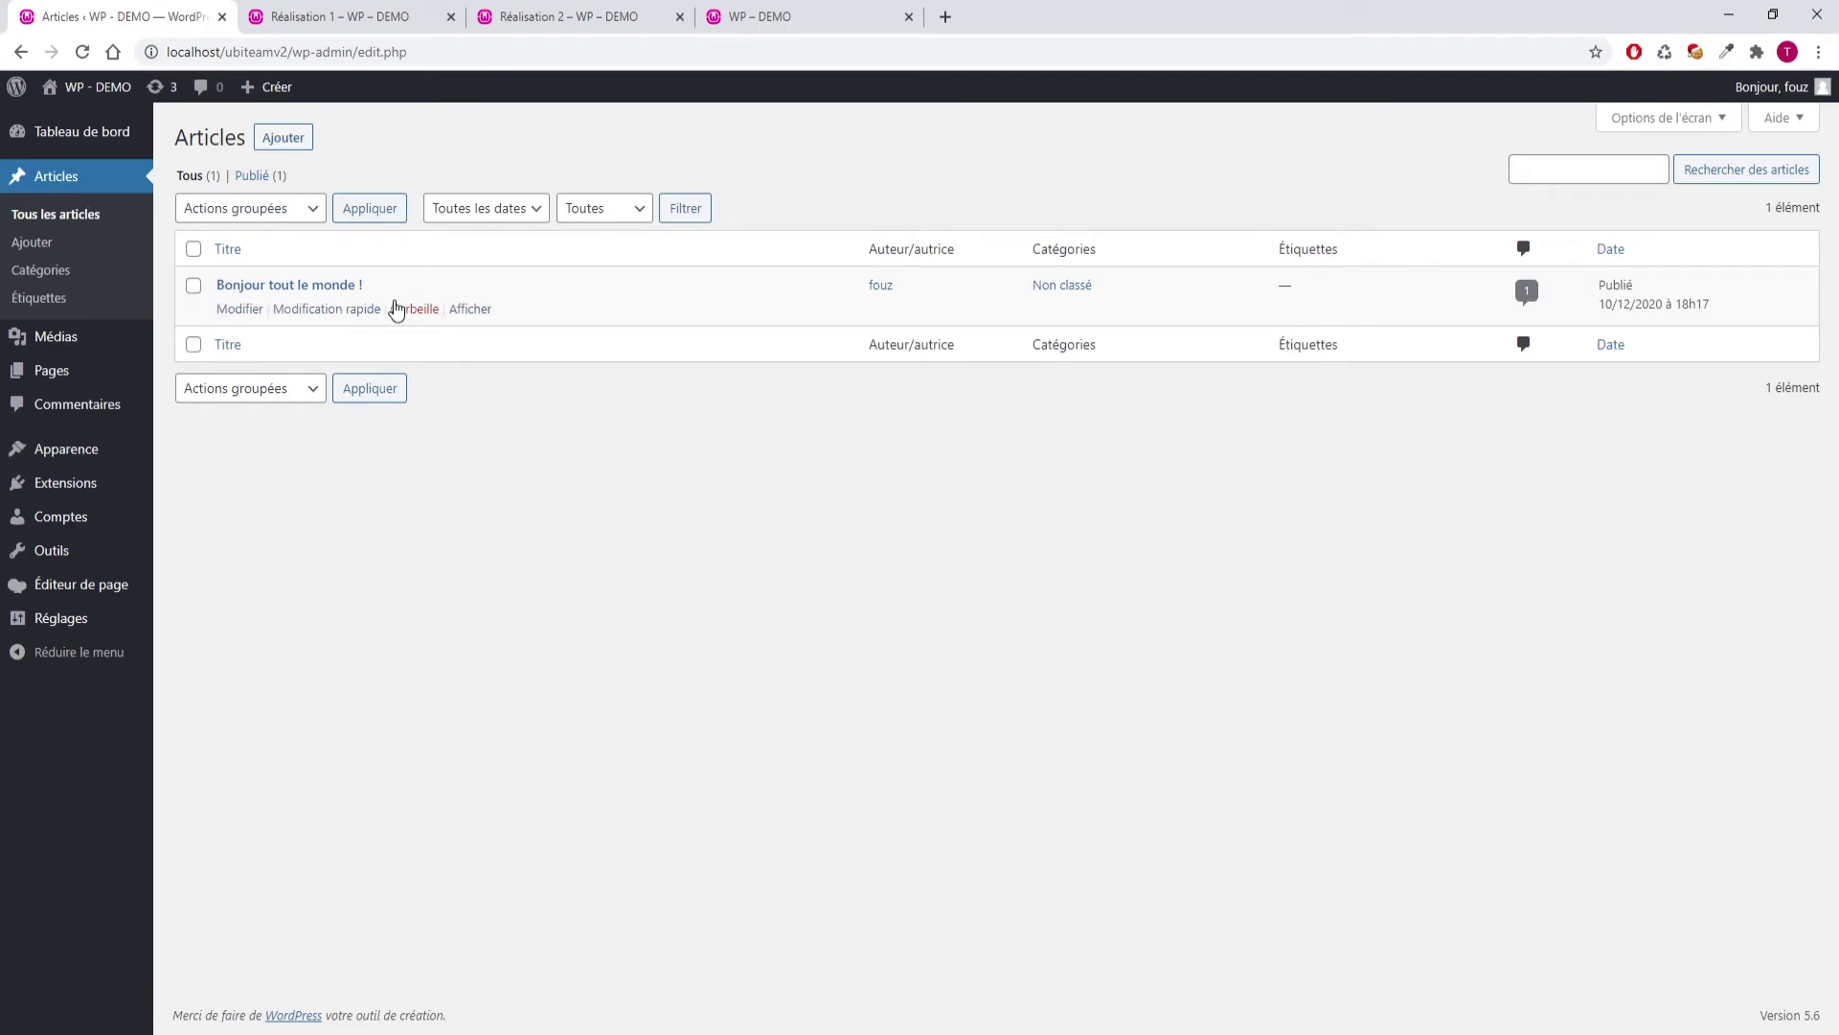
click(286, 143)
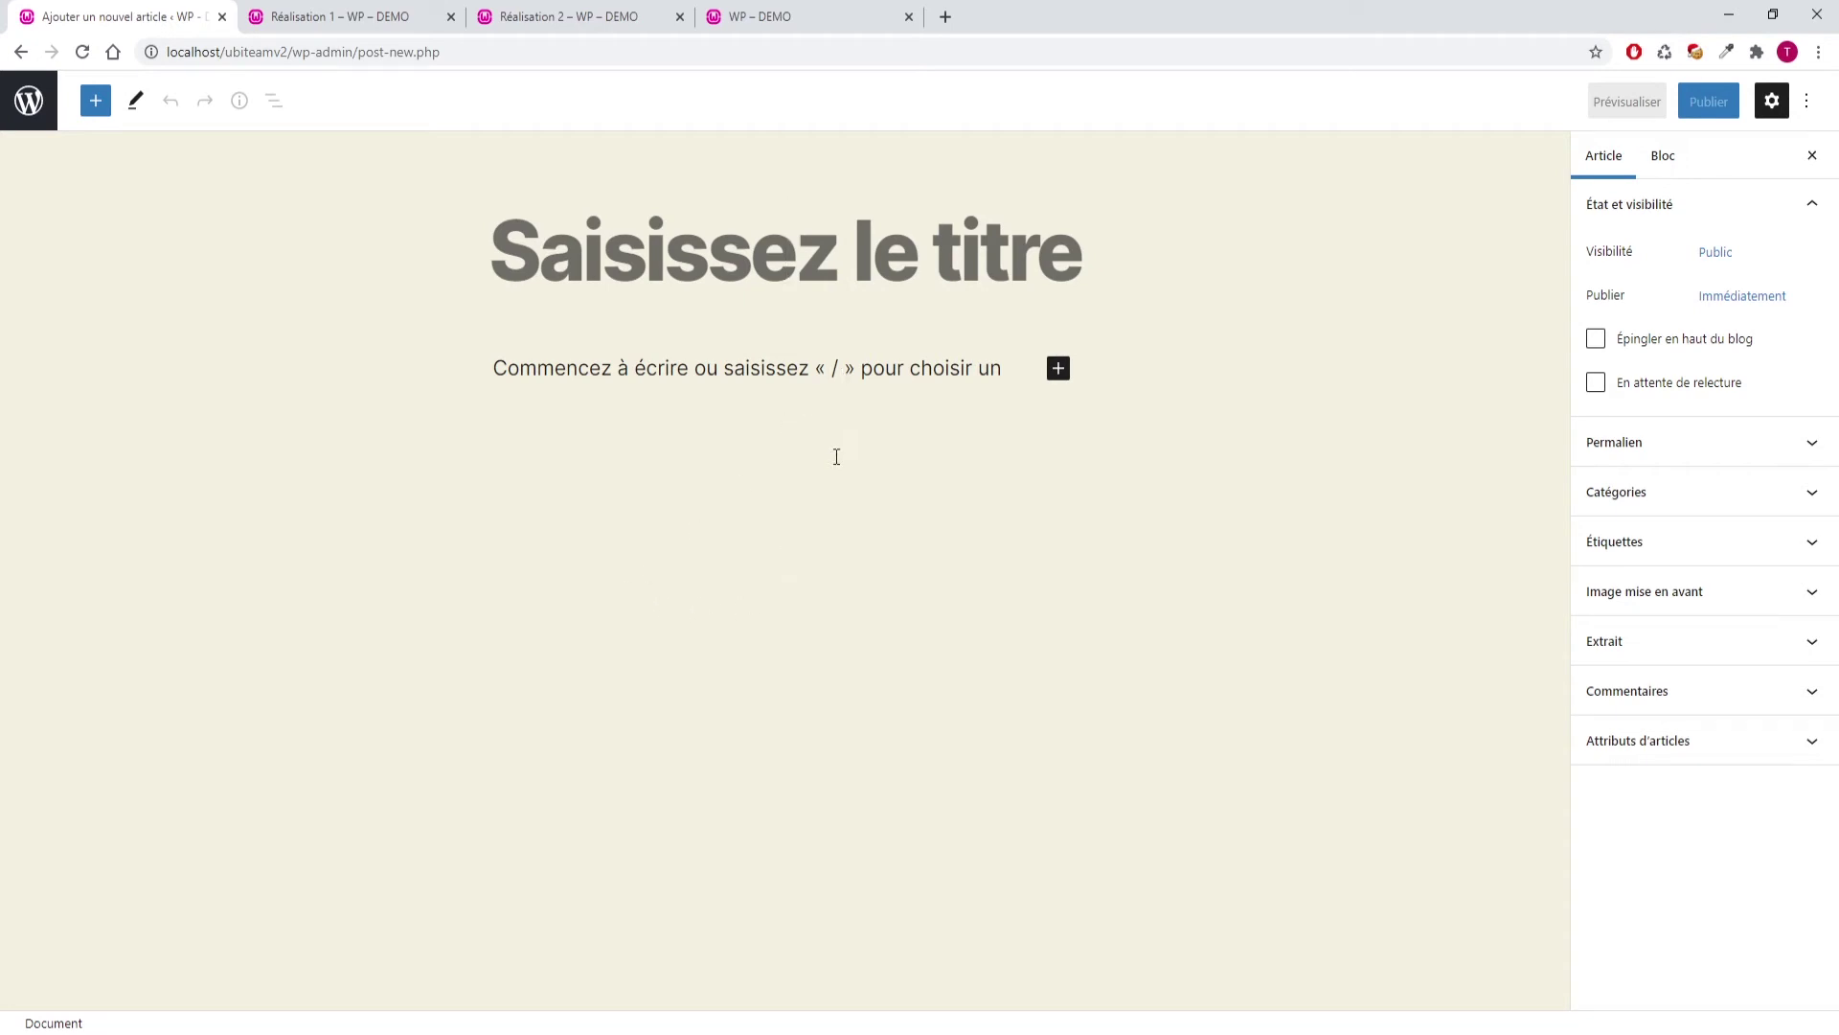
key(alt+Left)
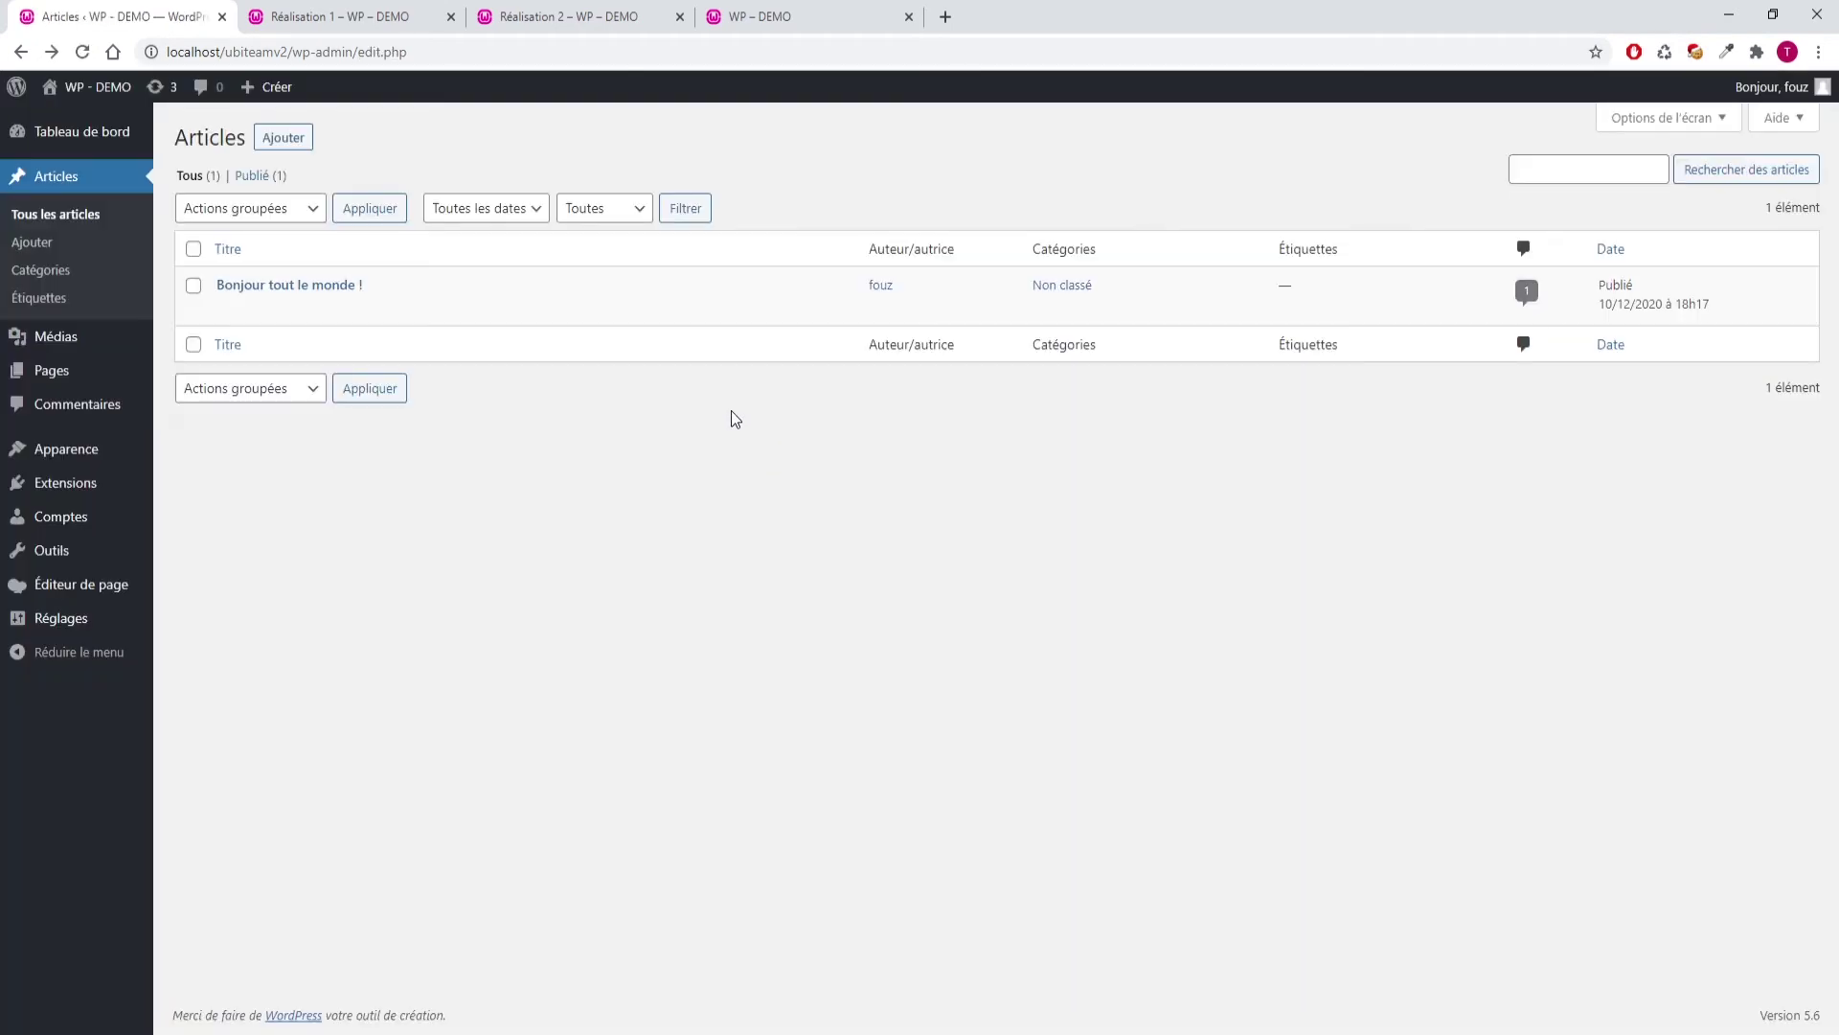
In WPBakery's role management, set the administrator's post types to Personnalisé, enable post alongside page, and save the changes
mouse_move(79, 594)
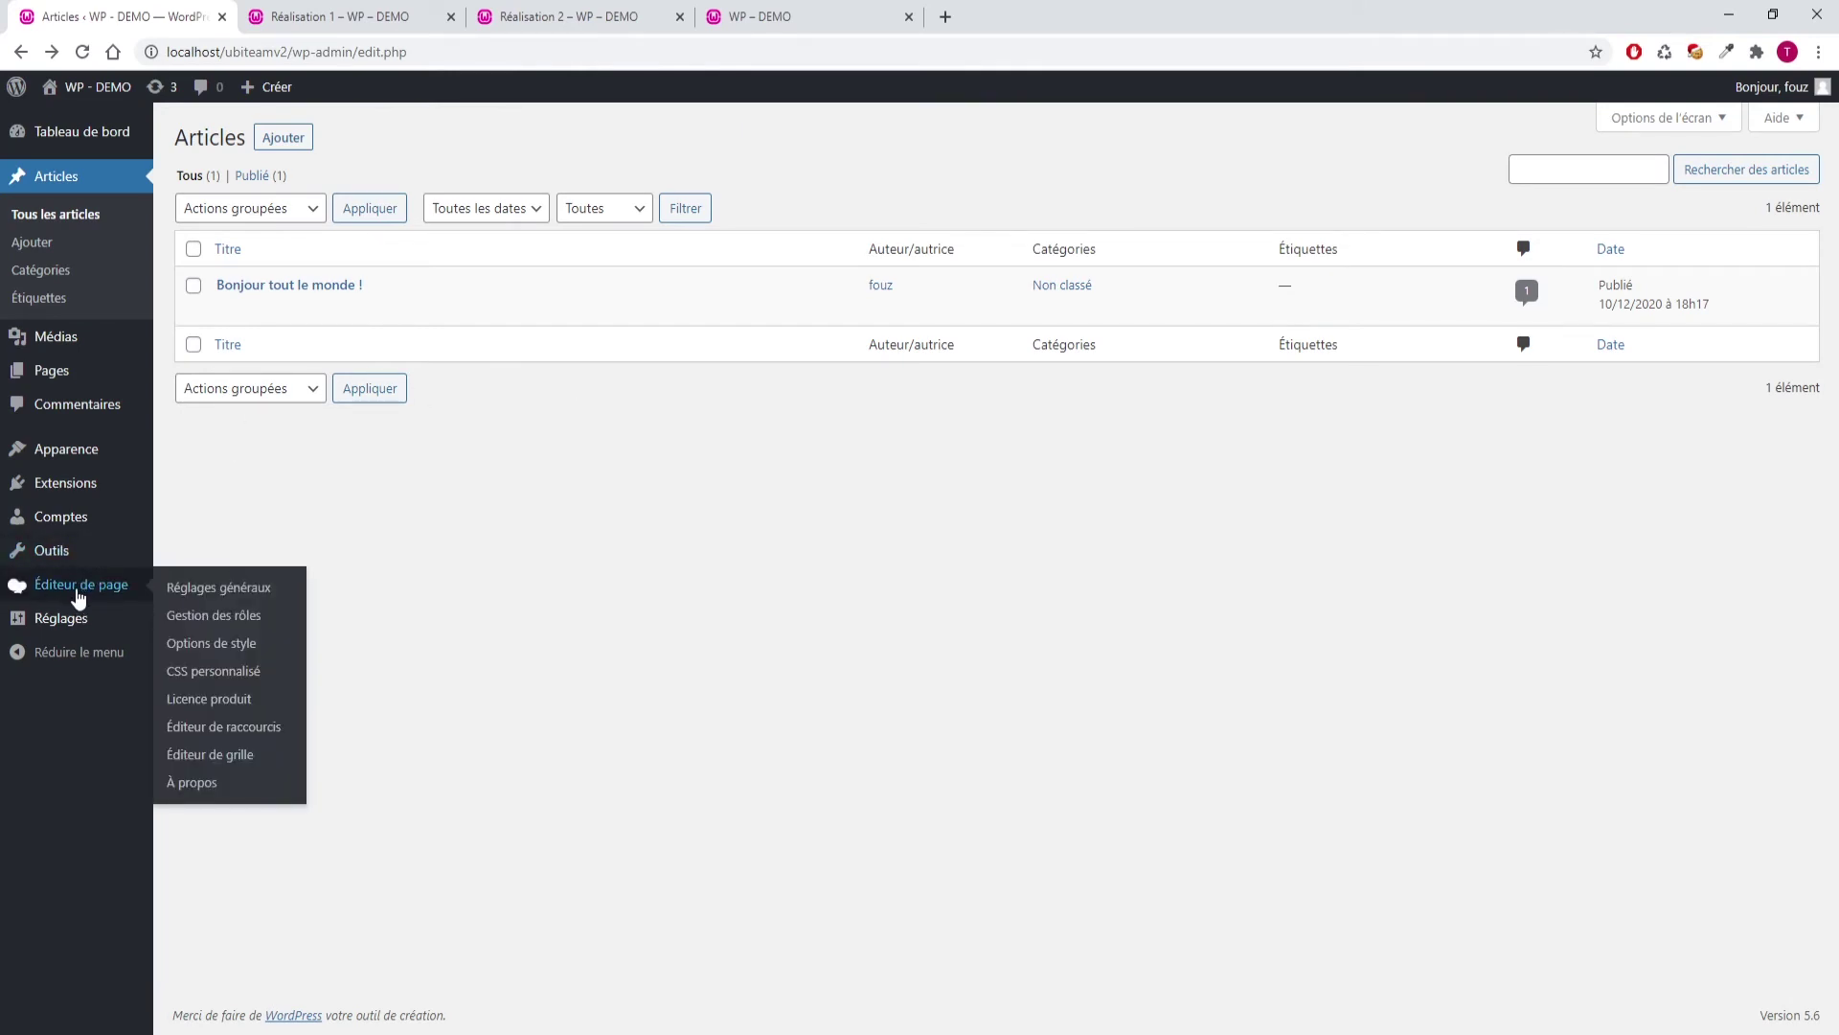
click(206, 616)
click(482, 366)
click(465, 395)
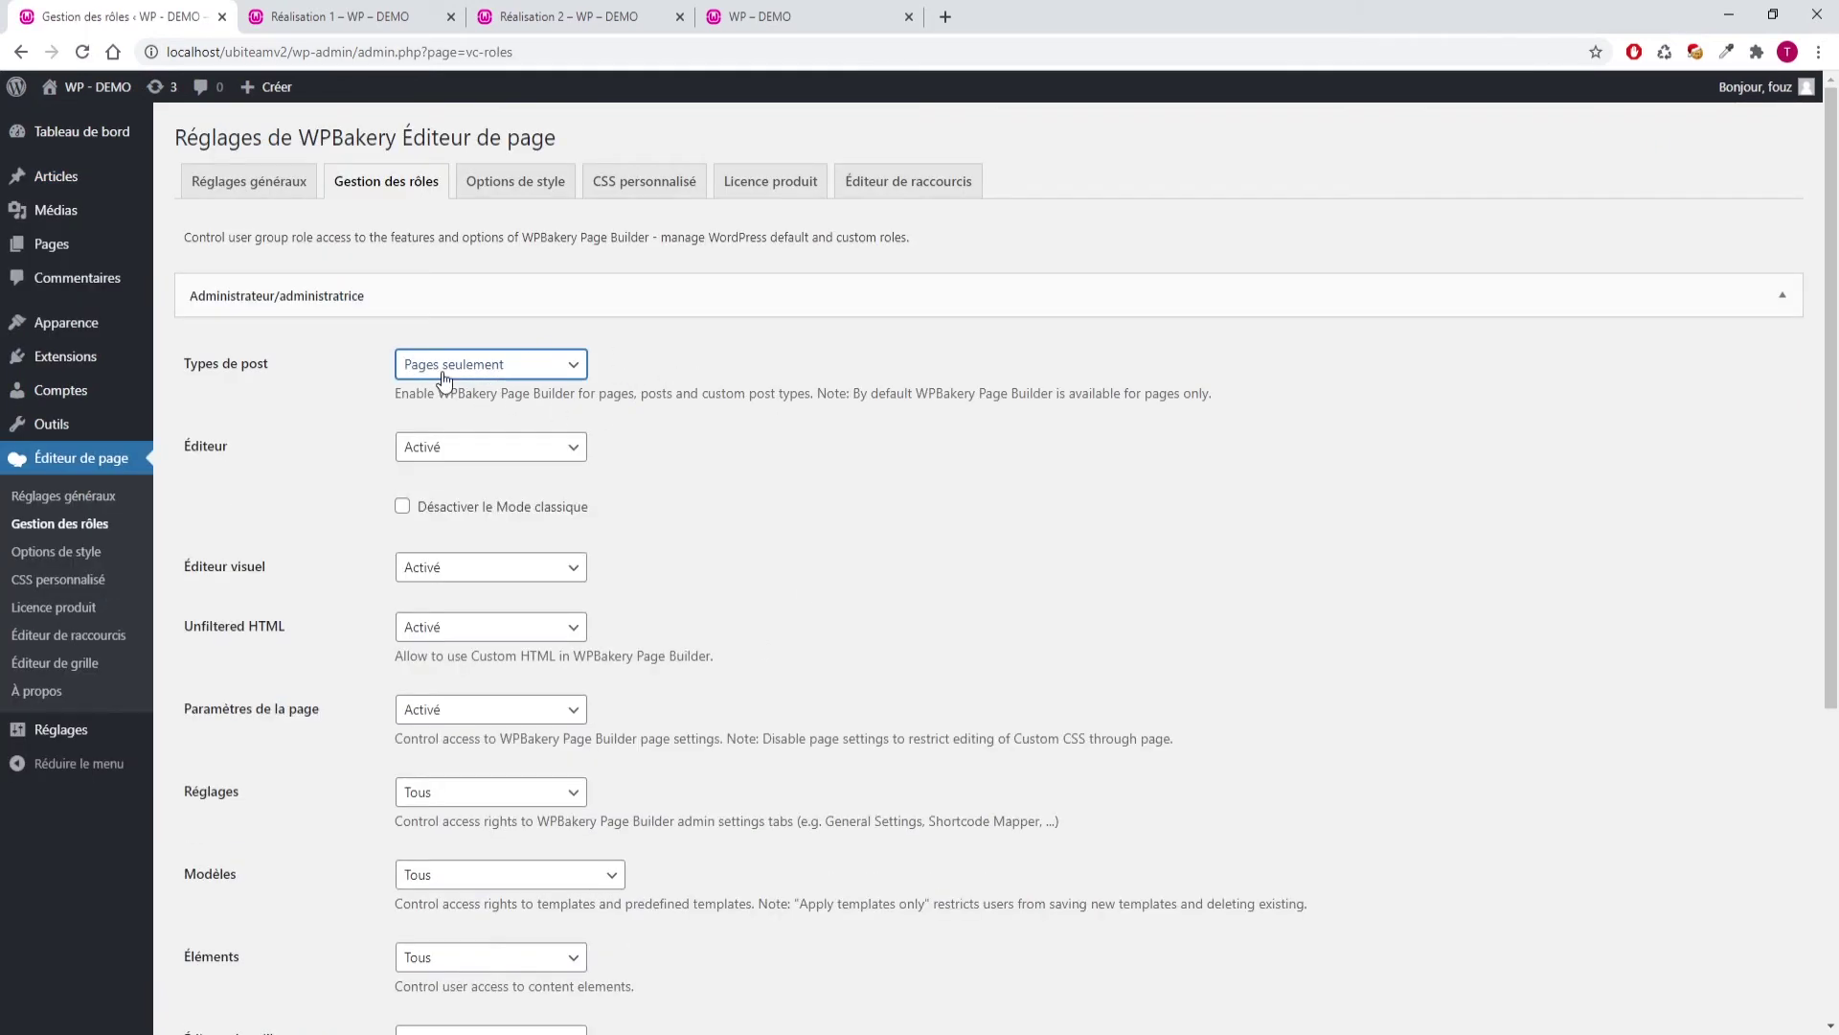
click(571, 369)
click(472, 411)
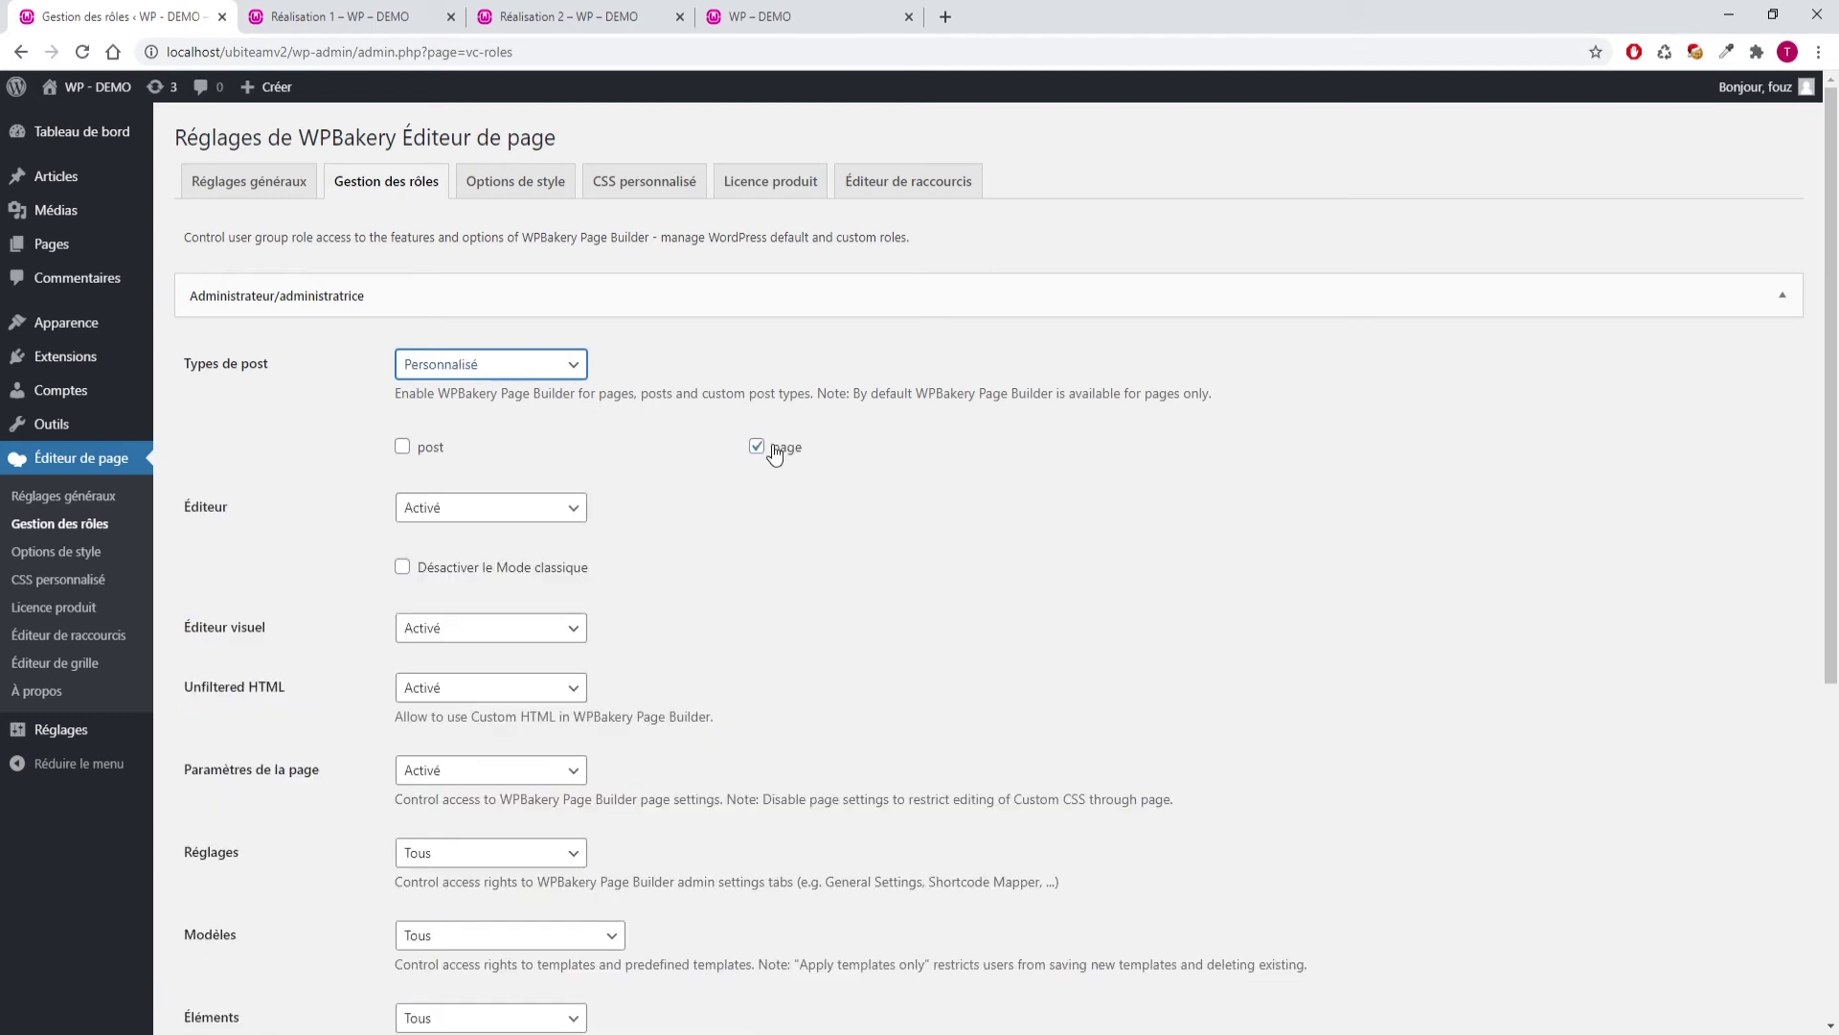
click(402, 448)
scroll(404, 461, down, 5)
click(265, 969)
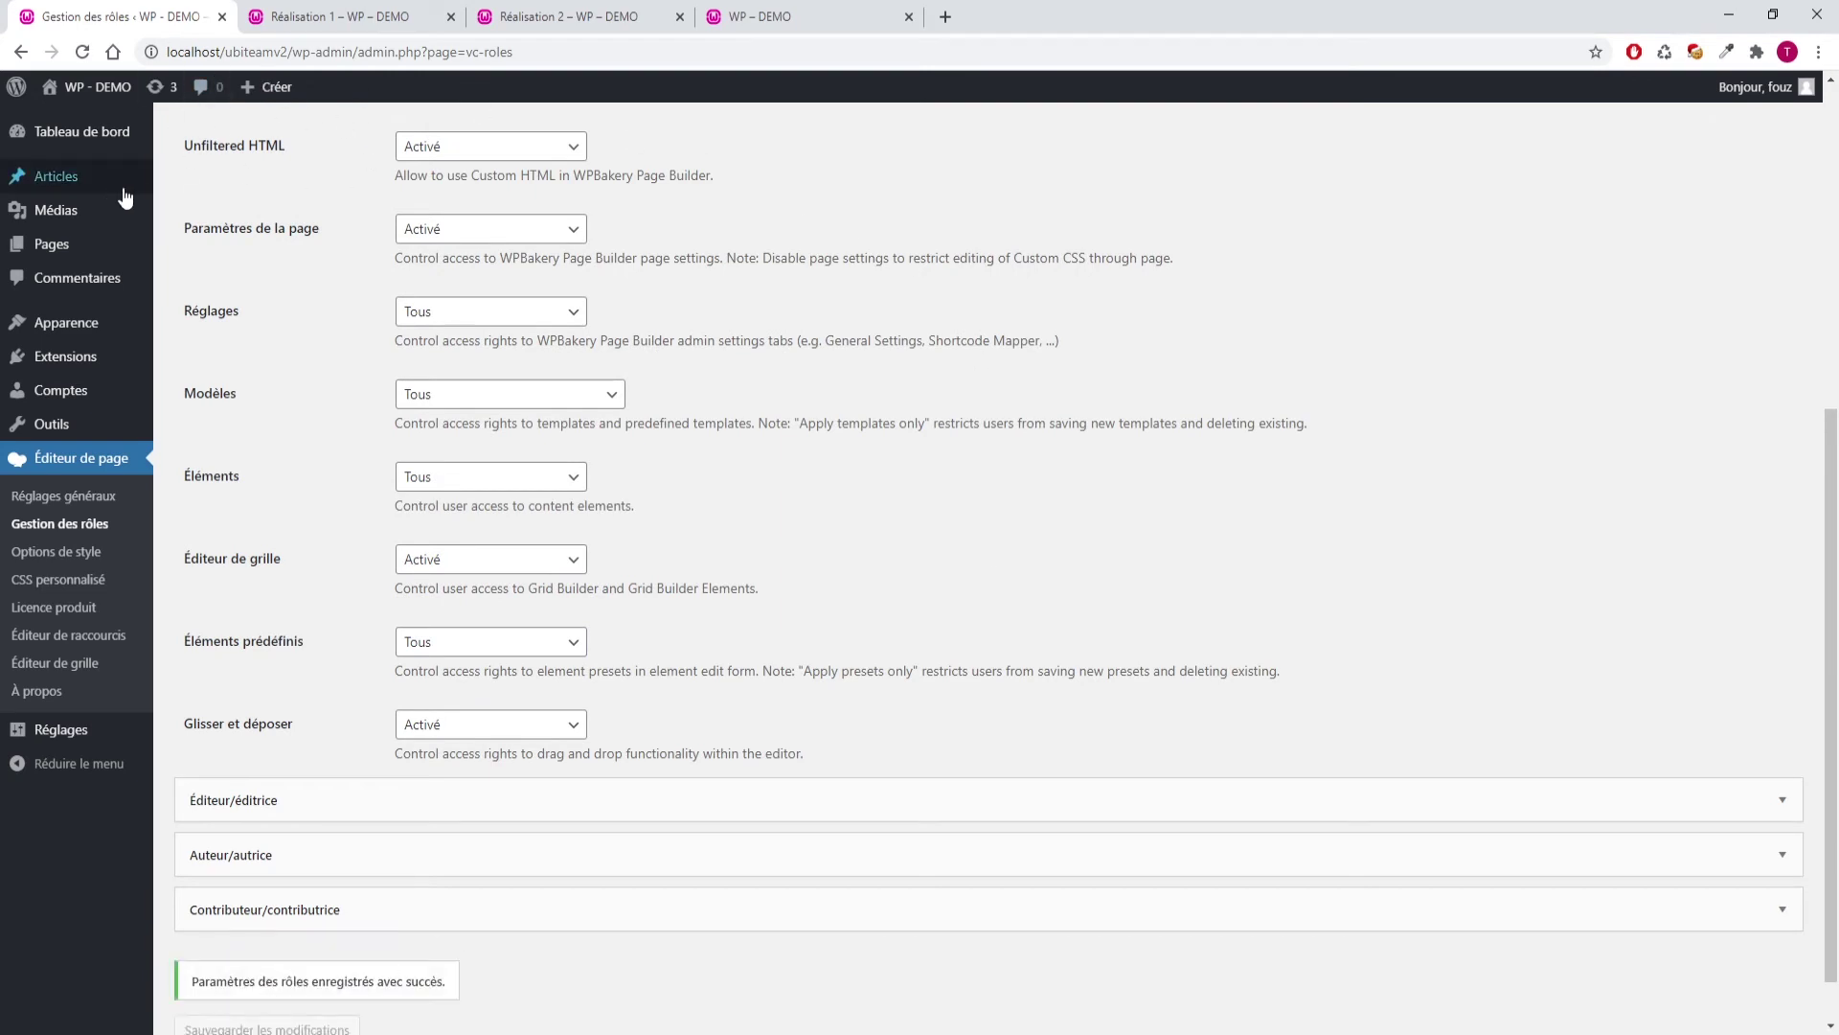
scroll(98, 211, up, 6)
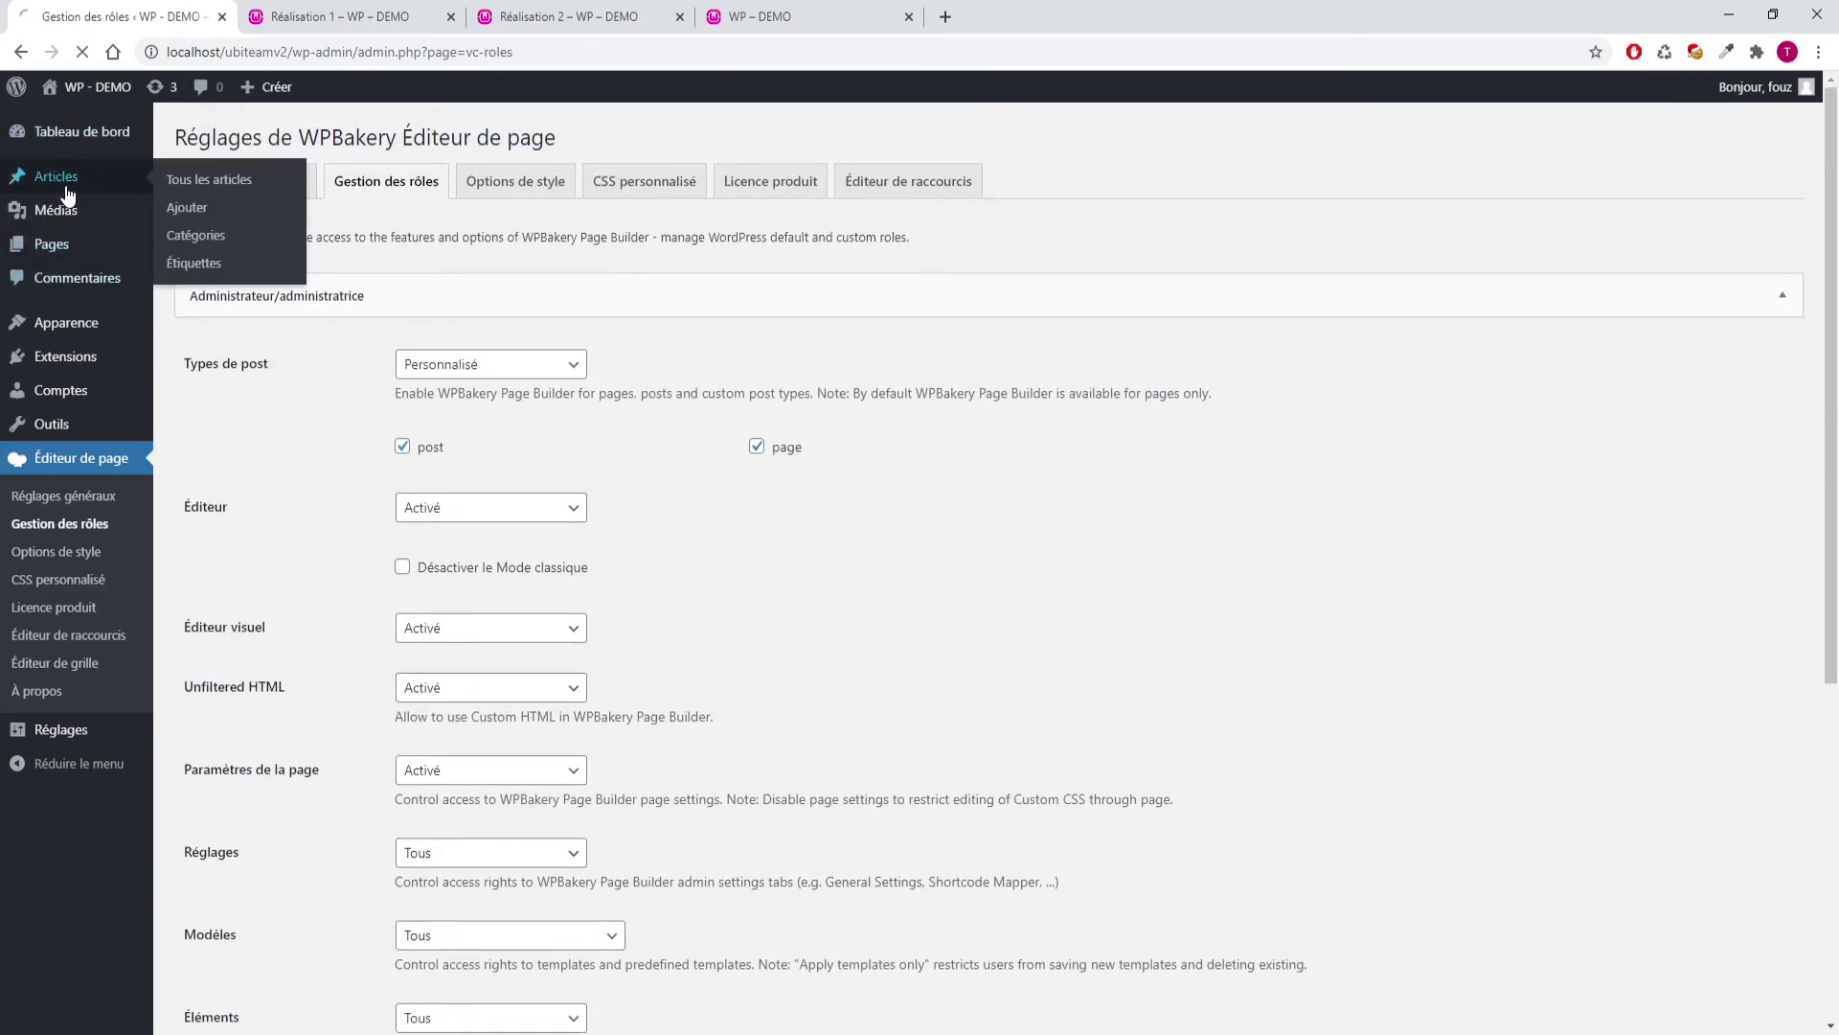
Create a new article titled "Article 1" and open it in the page builder's administration editor
click(69, 178)
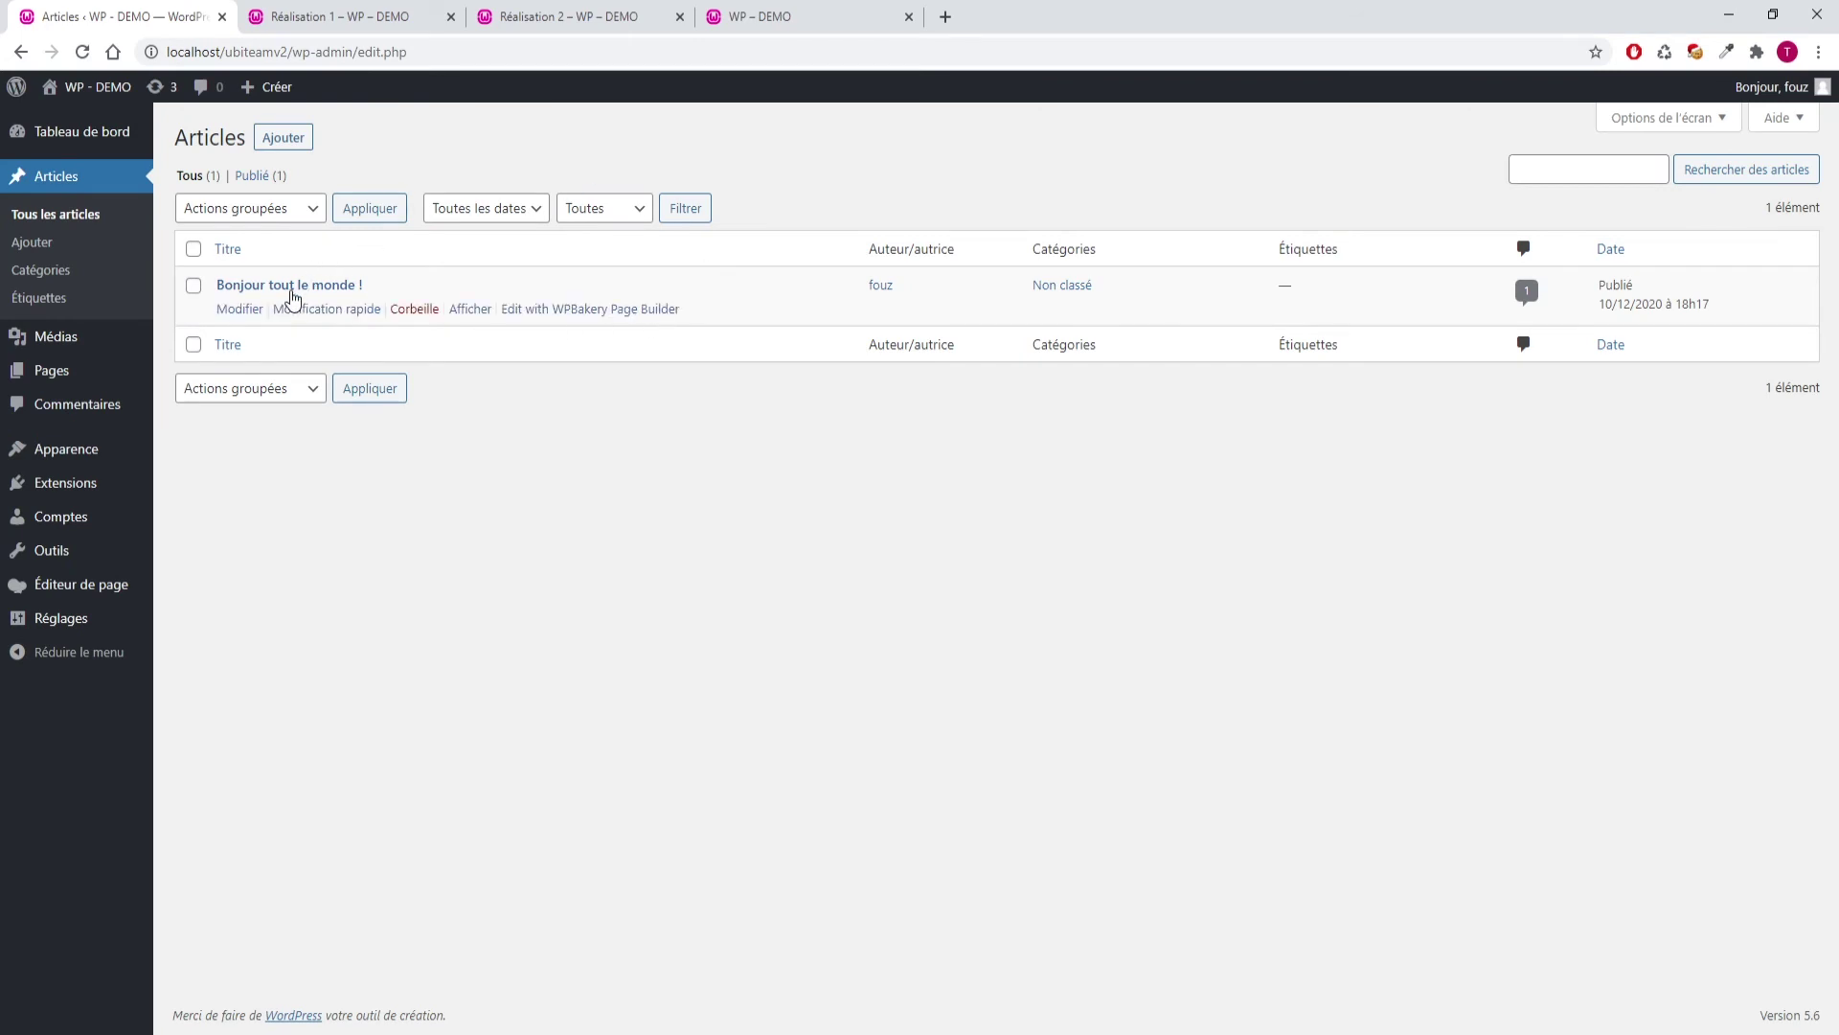
click(295, 142)
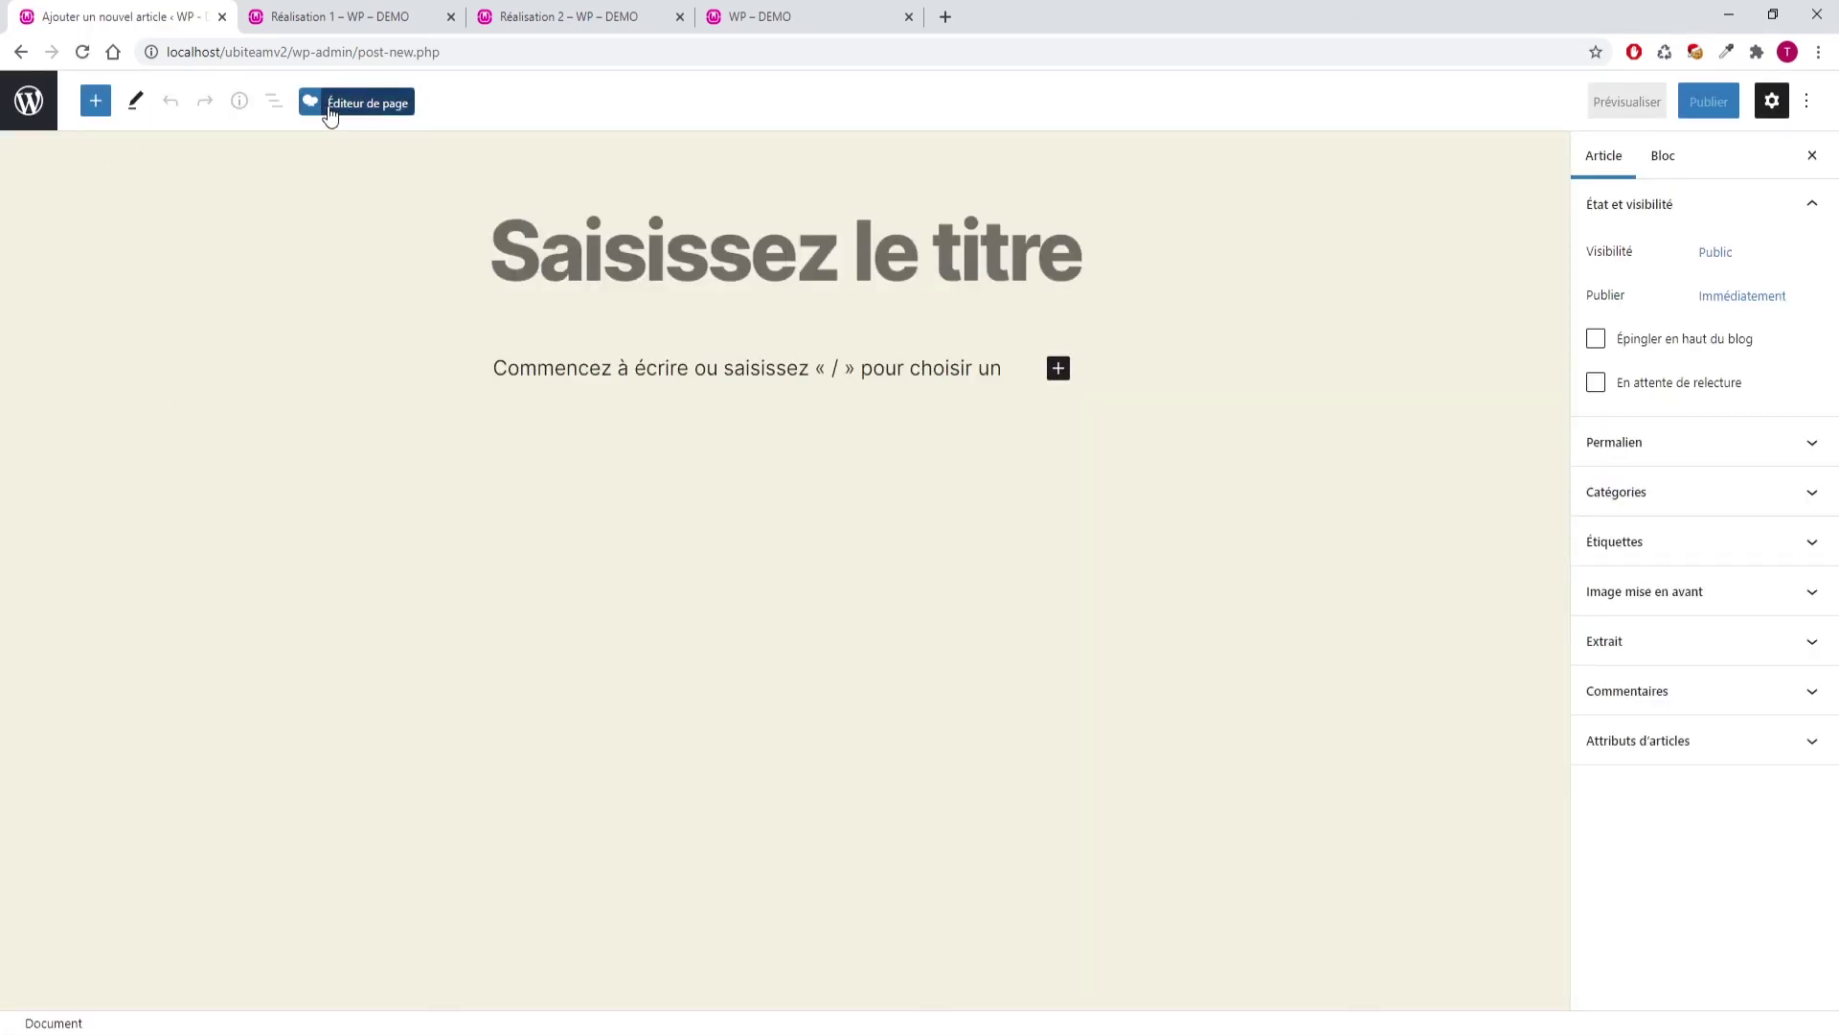
click(333, 109)
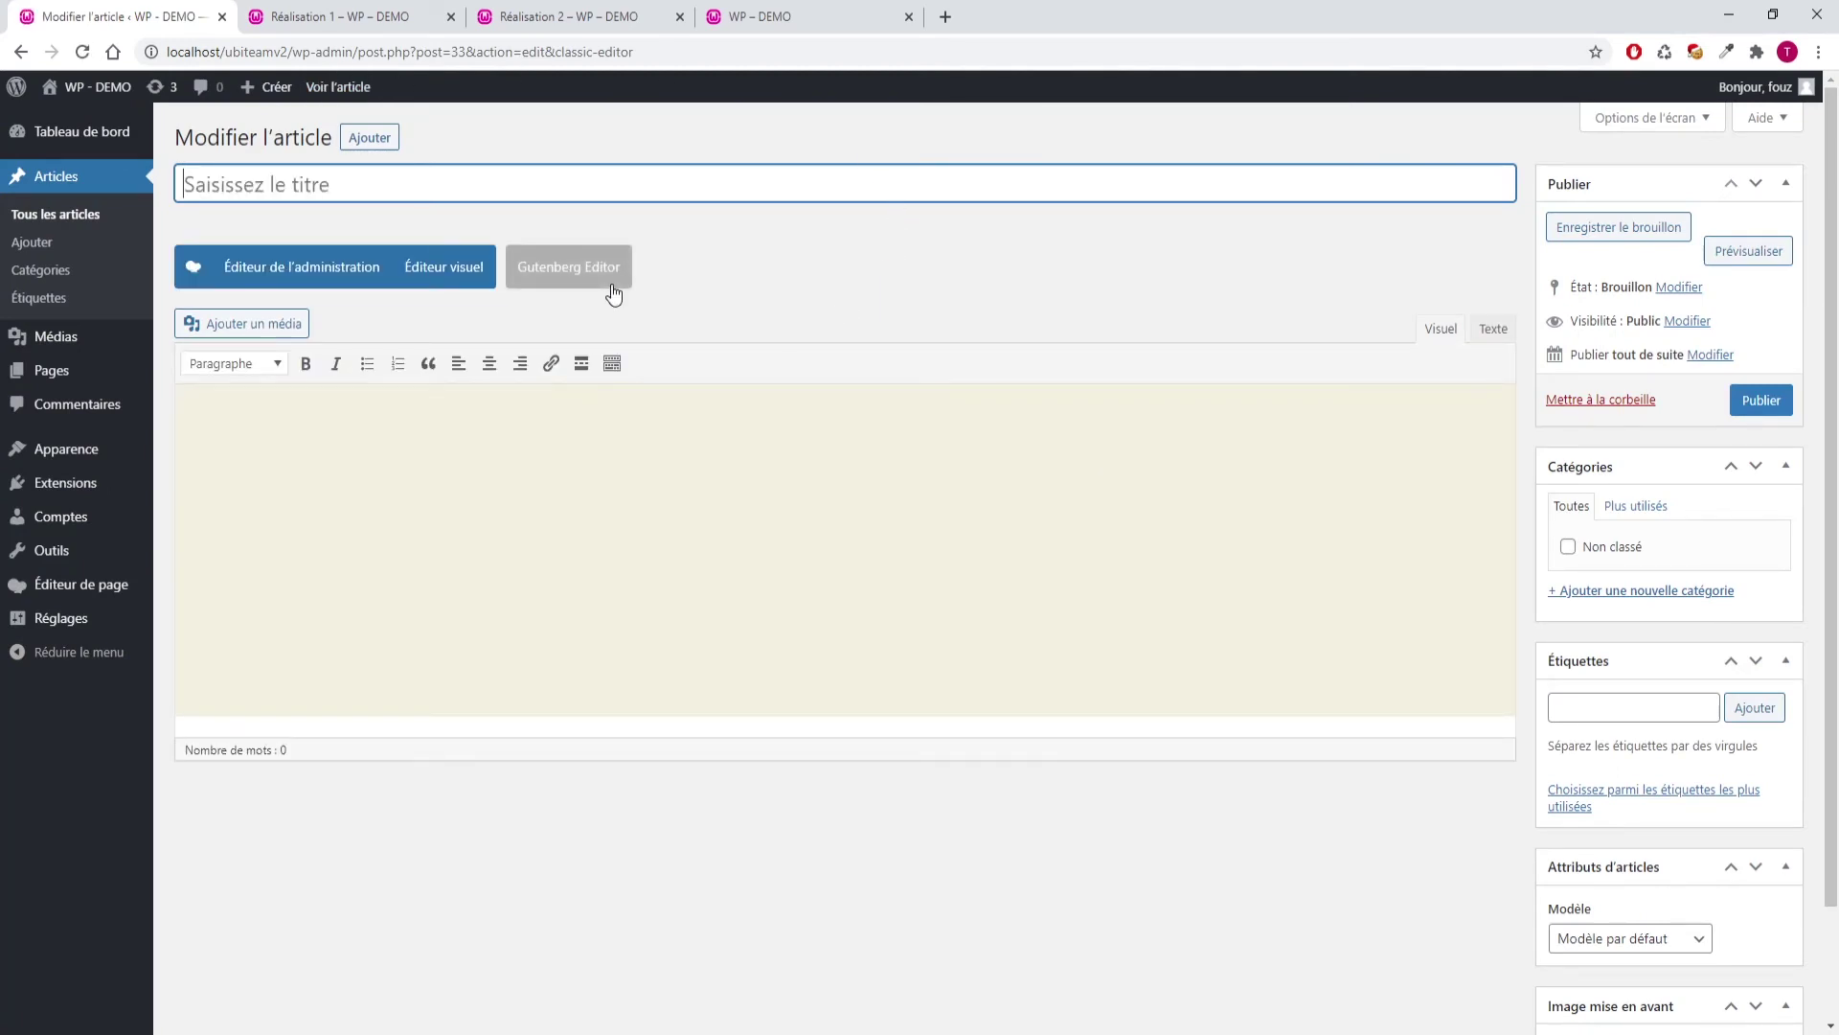
text(Article 1)
click(457, 284)
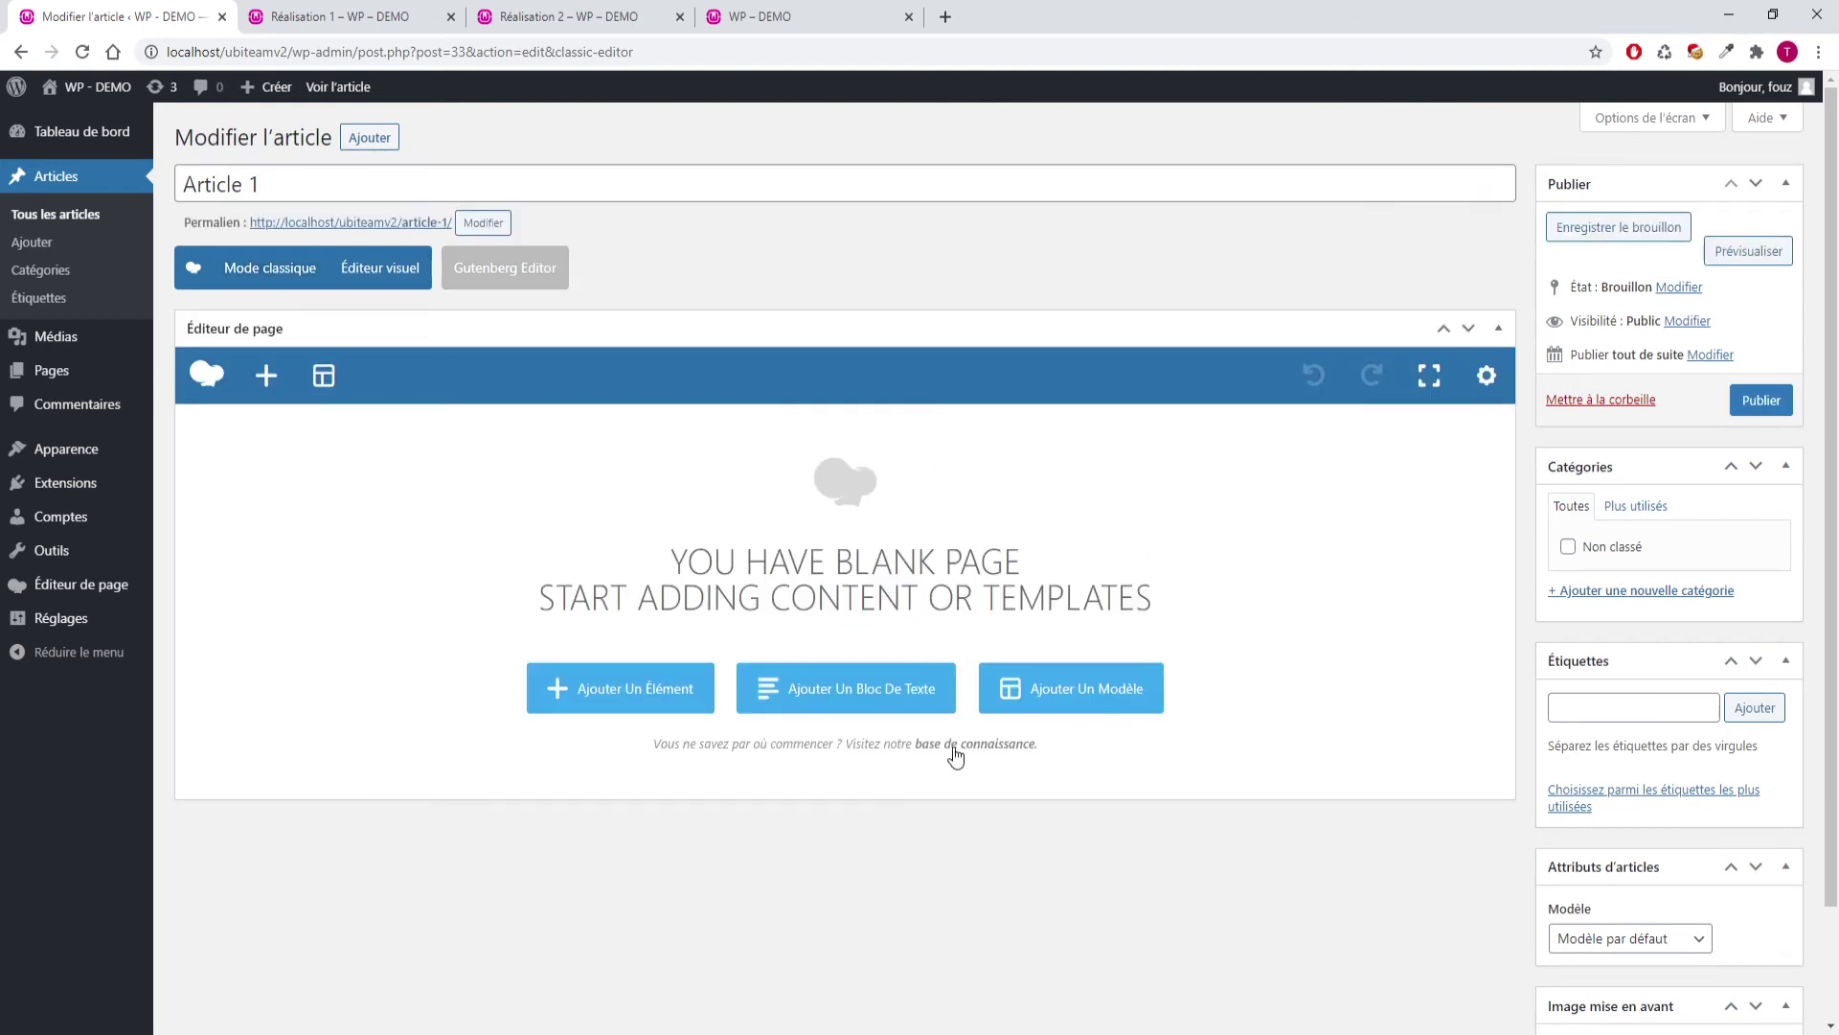
Add a text block to the blank article, apply a larger heading format to all its placeholder text, and save it
click(678, 675)
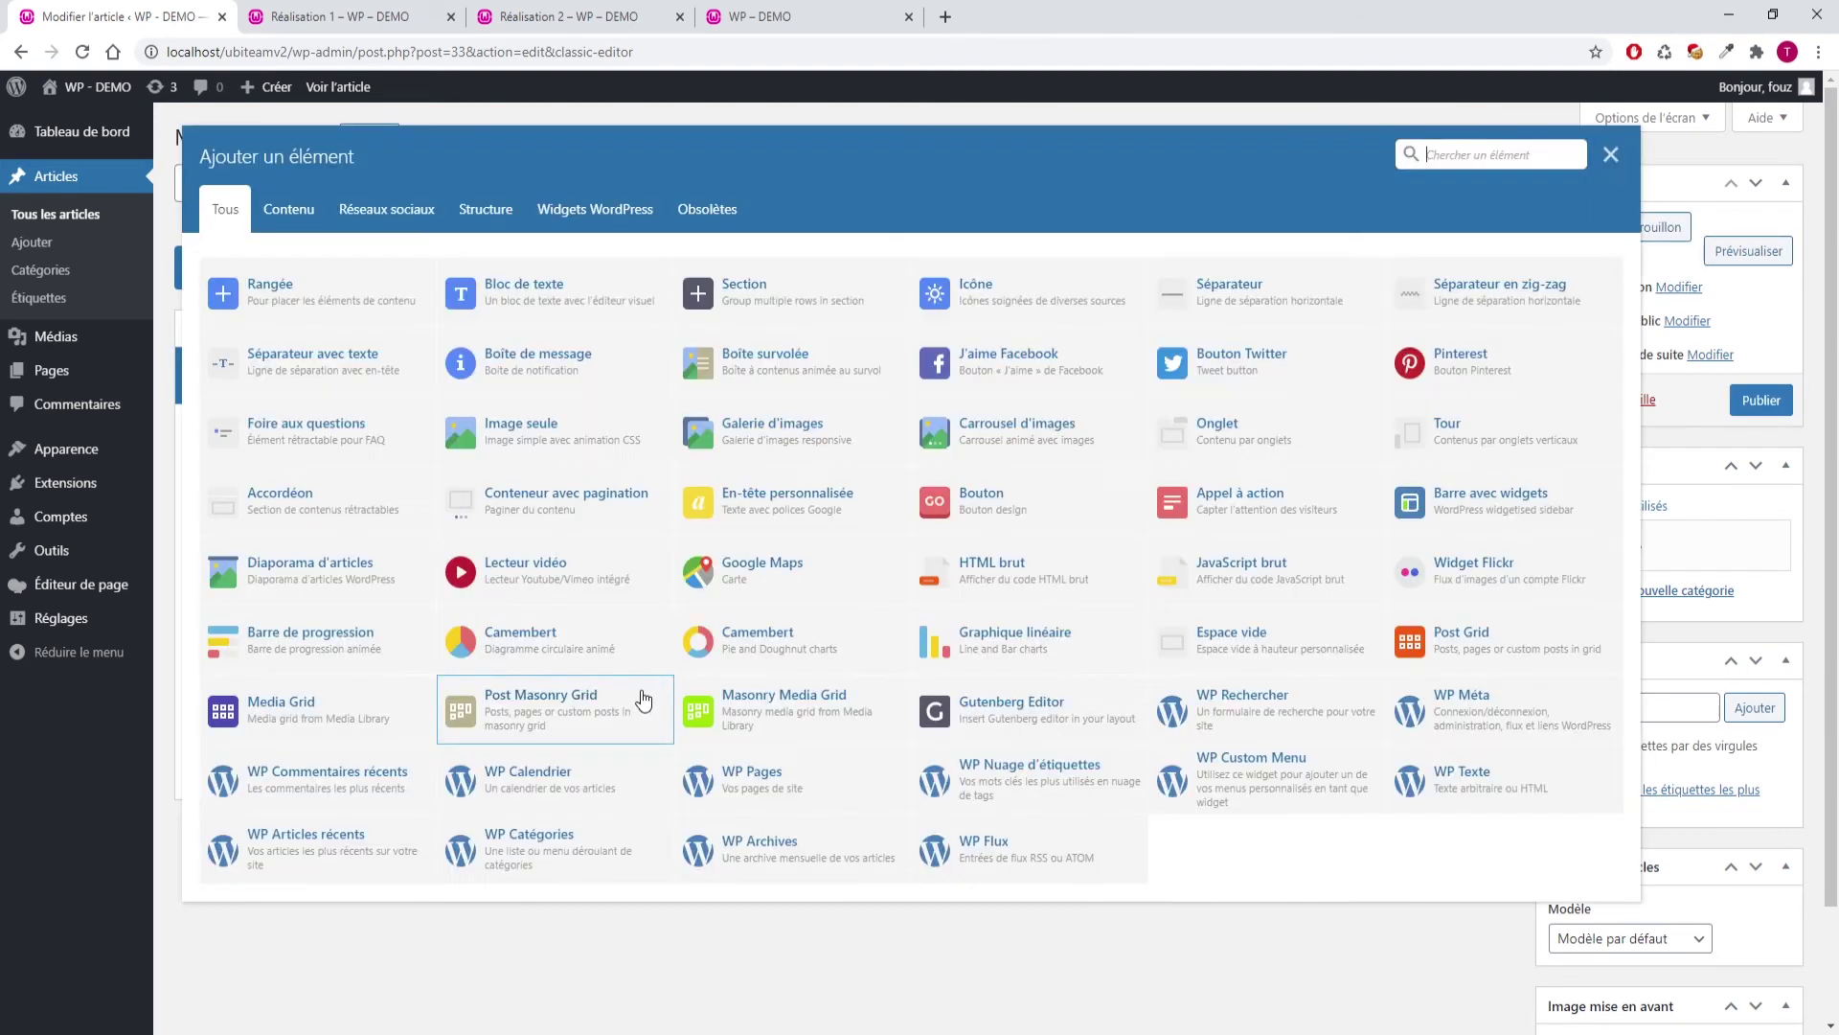
click(549, 300)
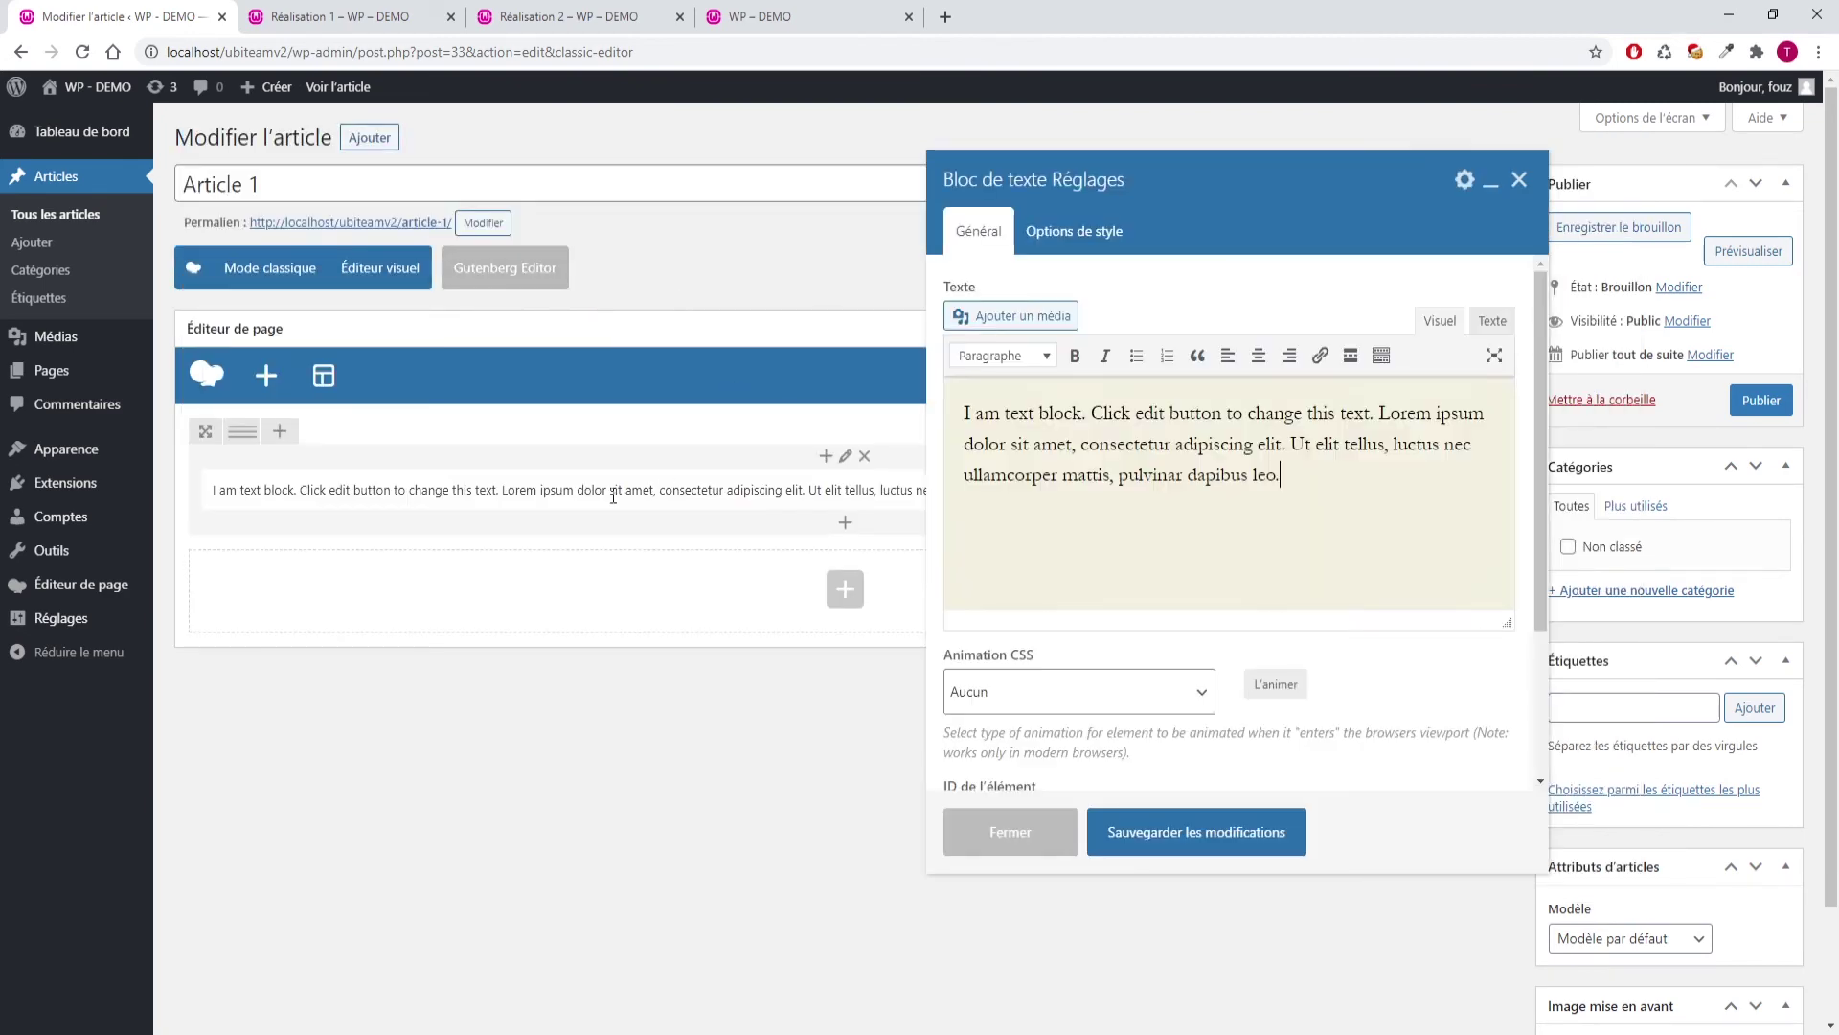
drag(1280, 475, 959, 375)
click(1002, 355)
click(1053, 451)
click(1188, 832)
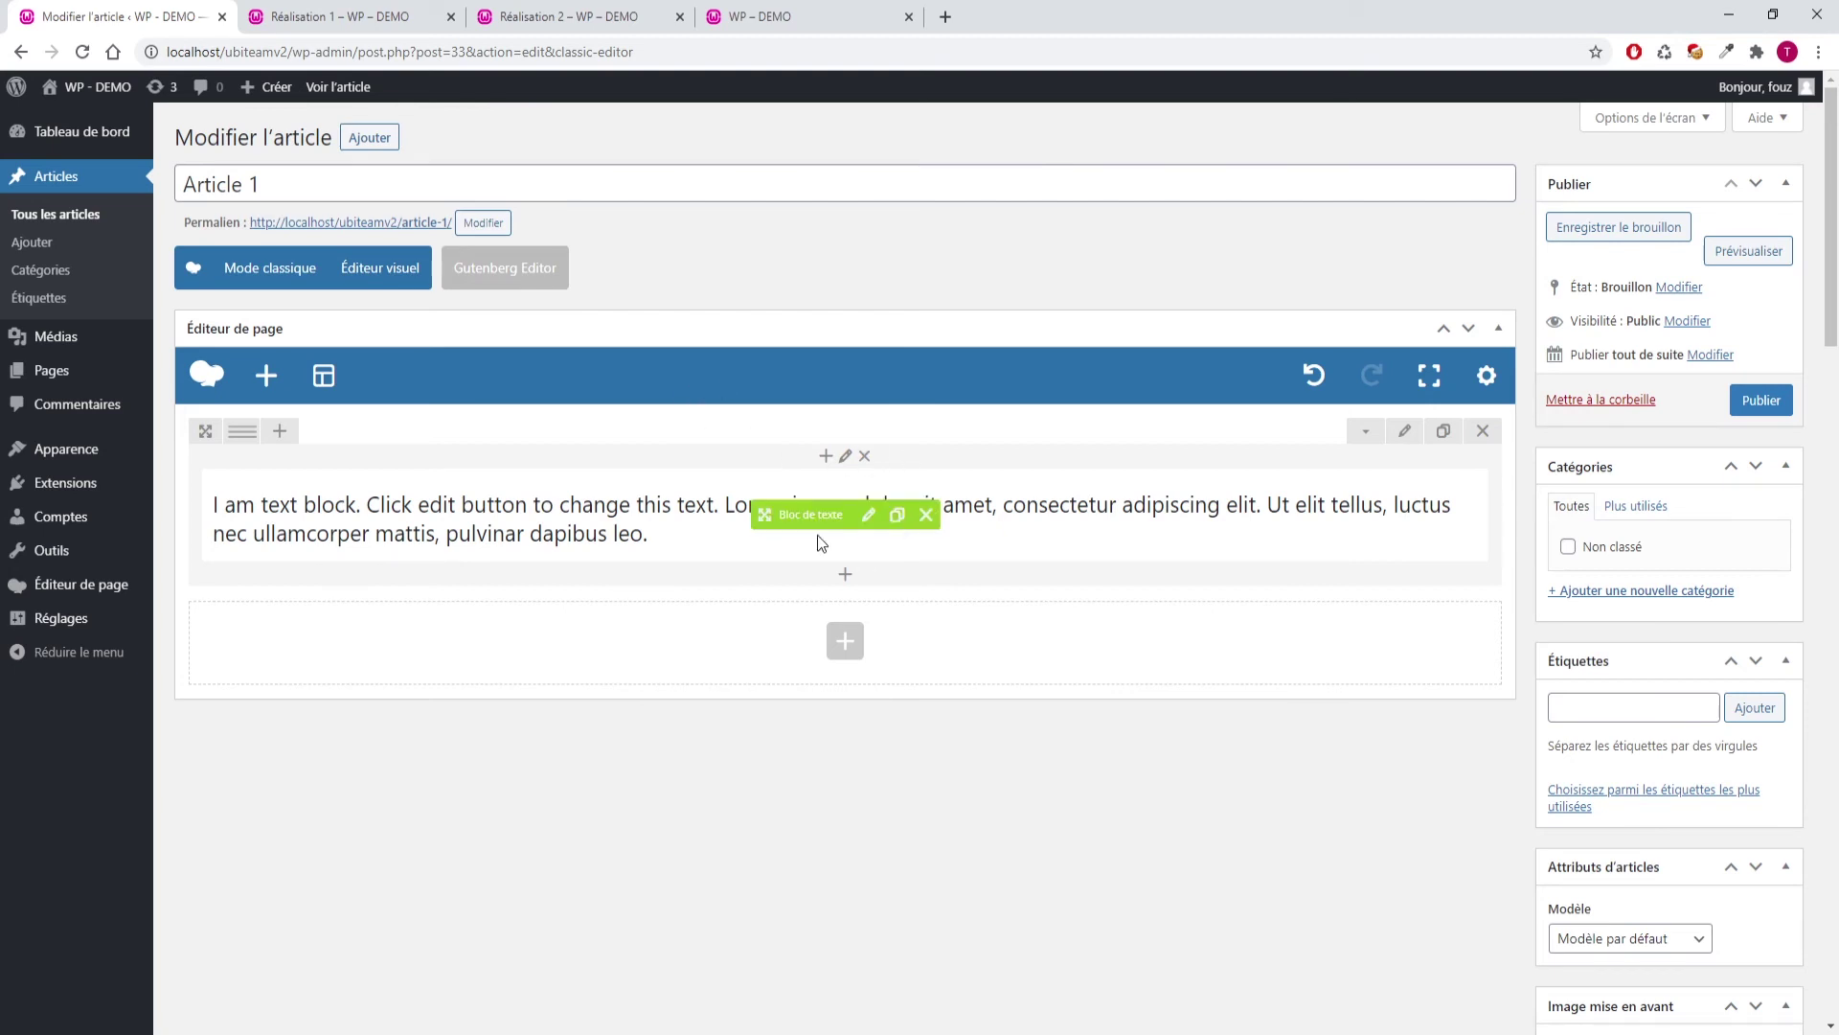
Add an Image seule element with default settings to the row and move it above the text block
click(845, 579)
click(294, 443)
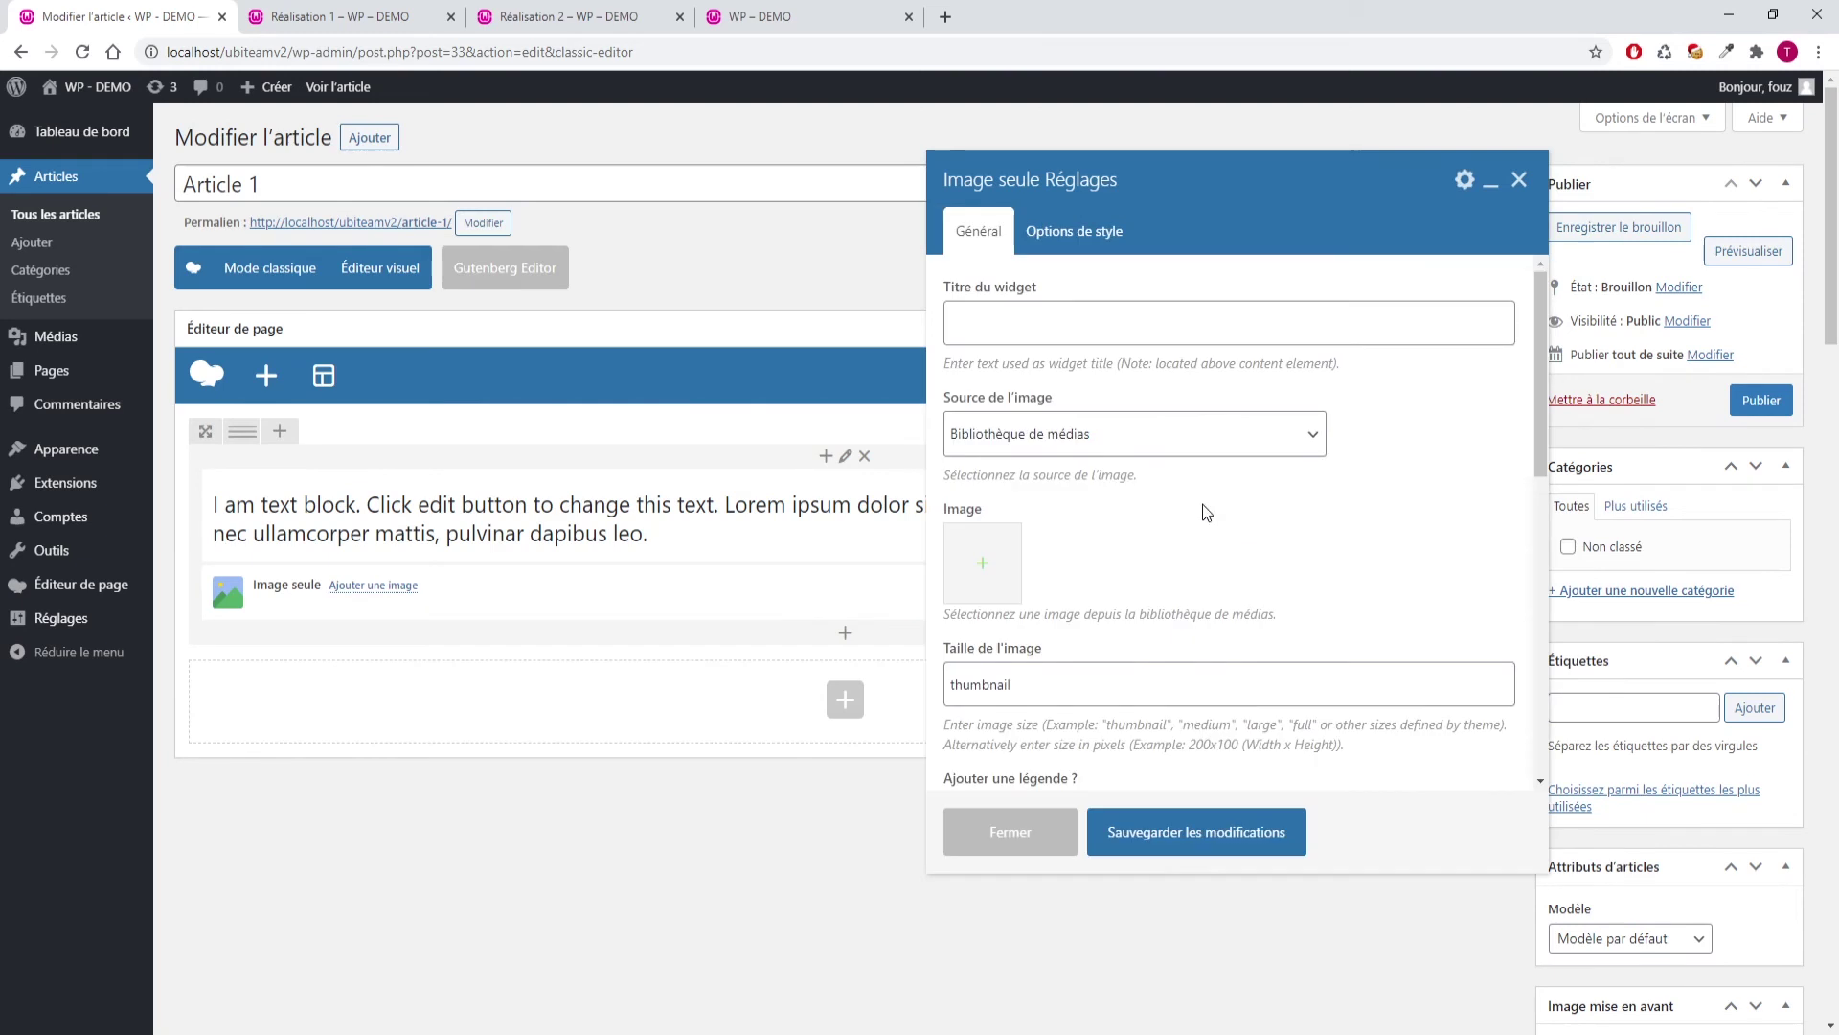
click(1167, 843)
drag(766, 591, 784, 464)
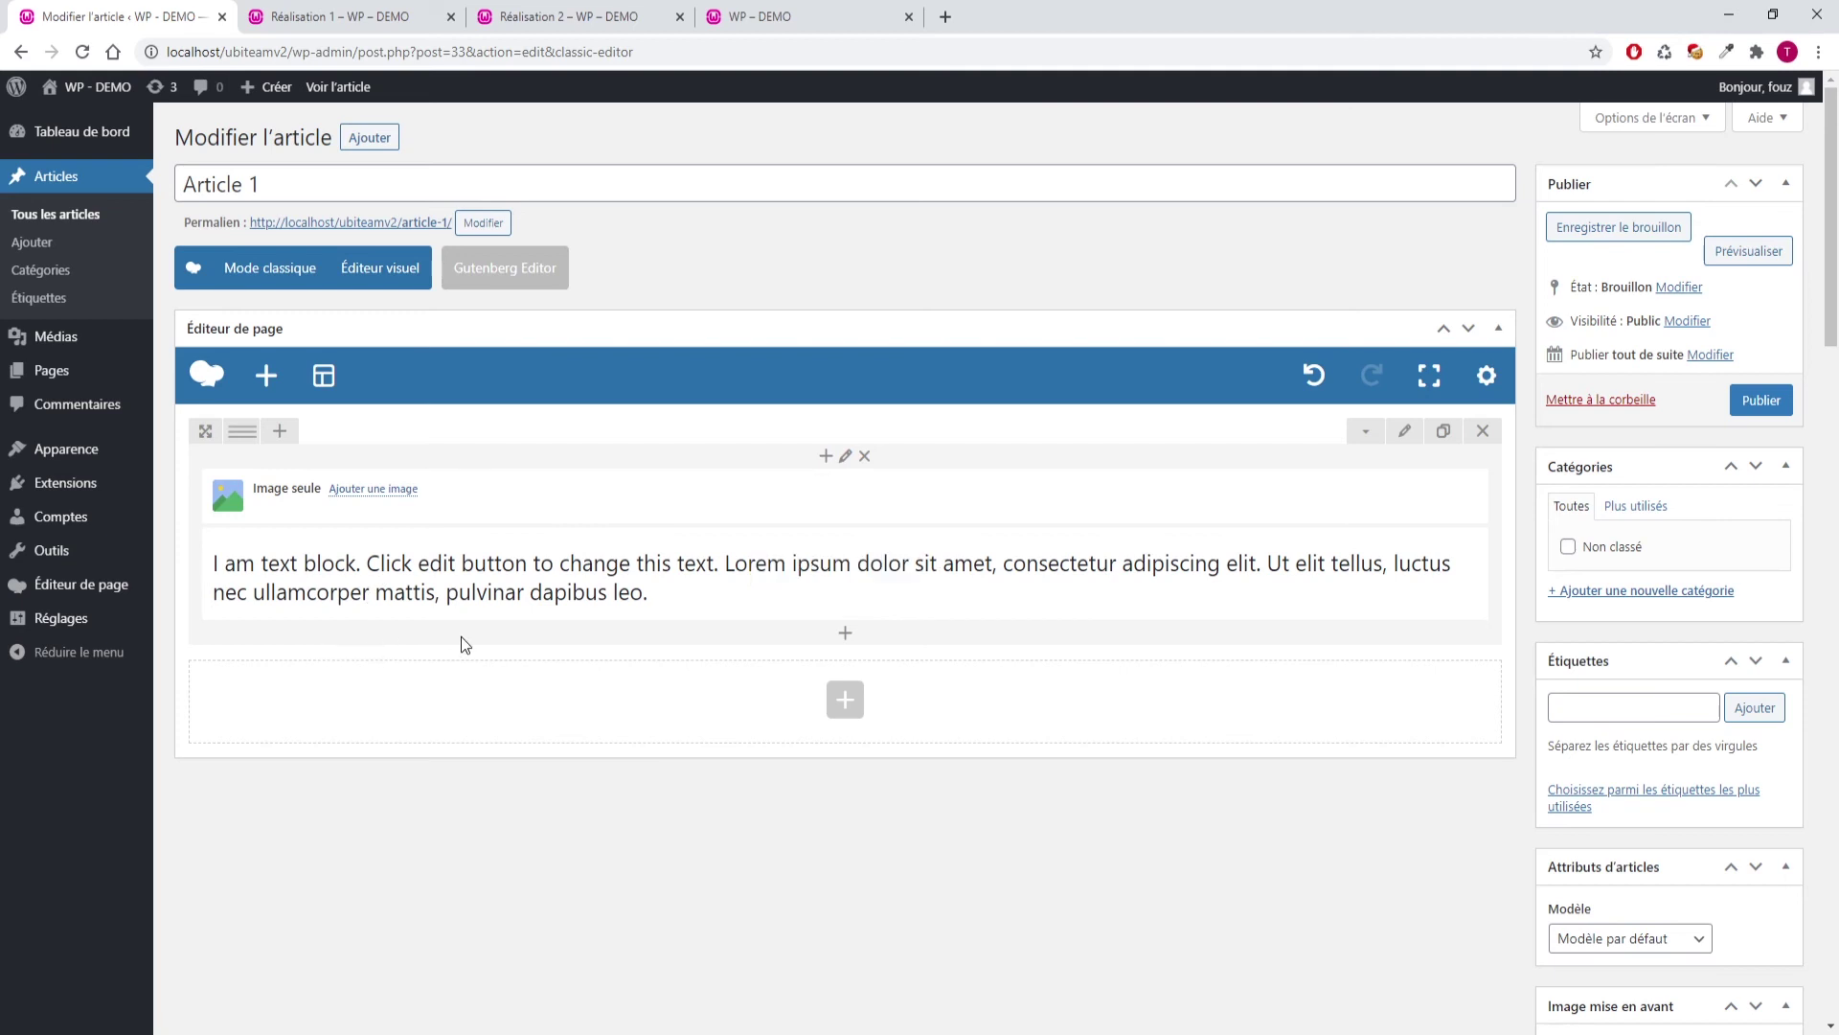
Add a Séparateur element with default settings below the text block
click(849, 638)
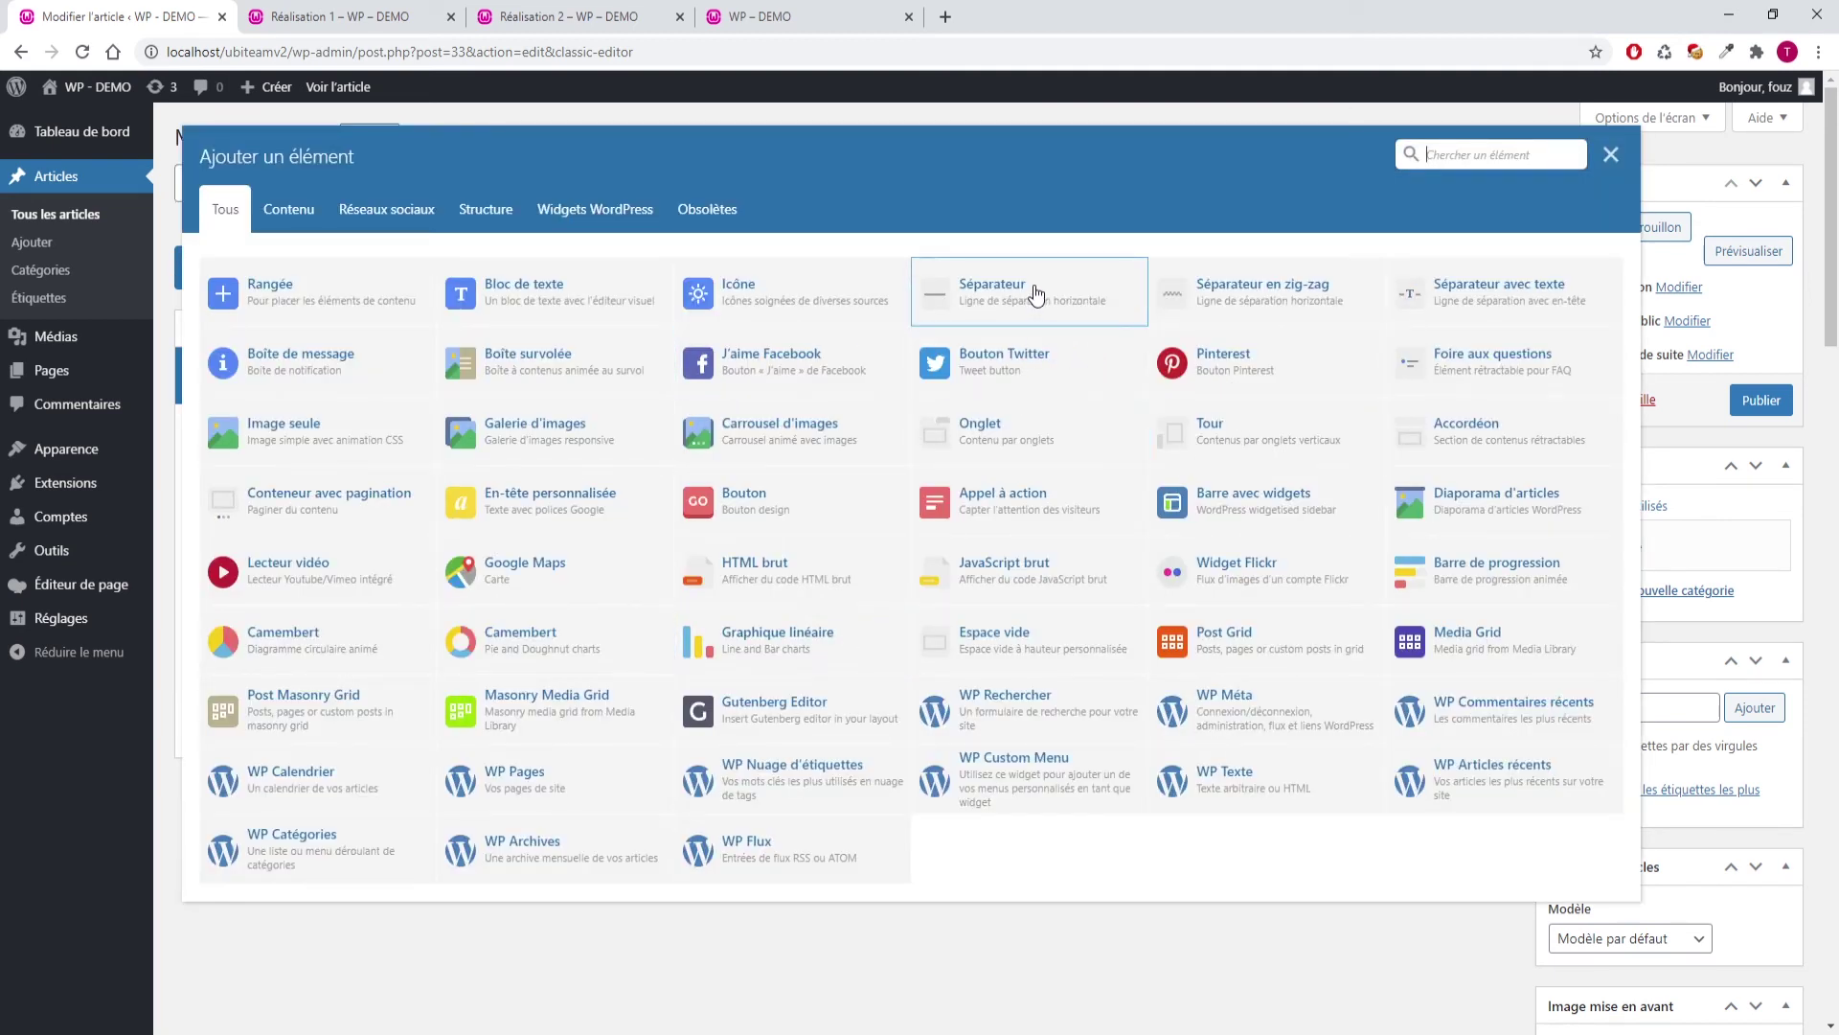
click(1036, 288)
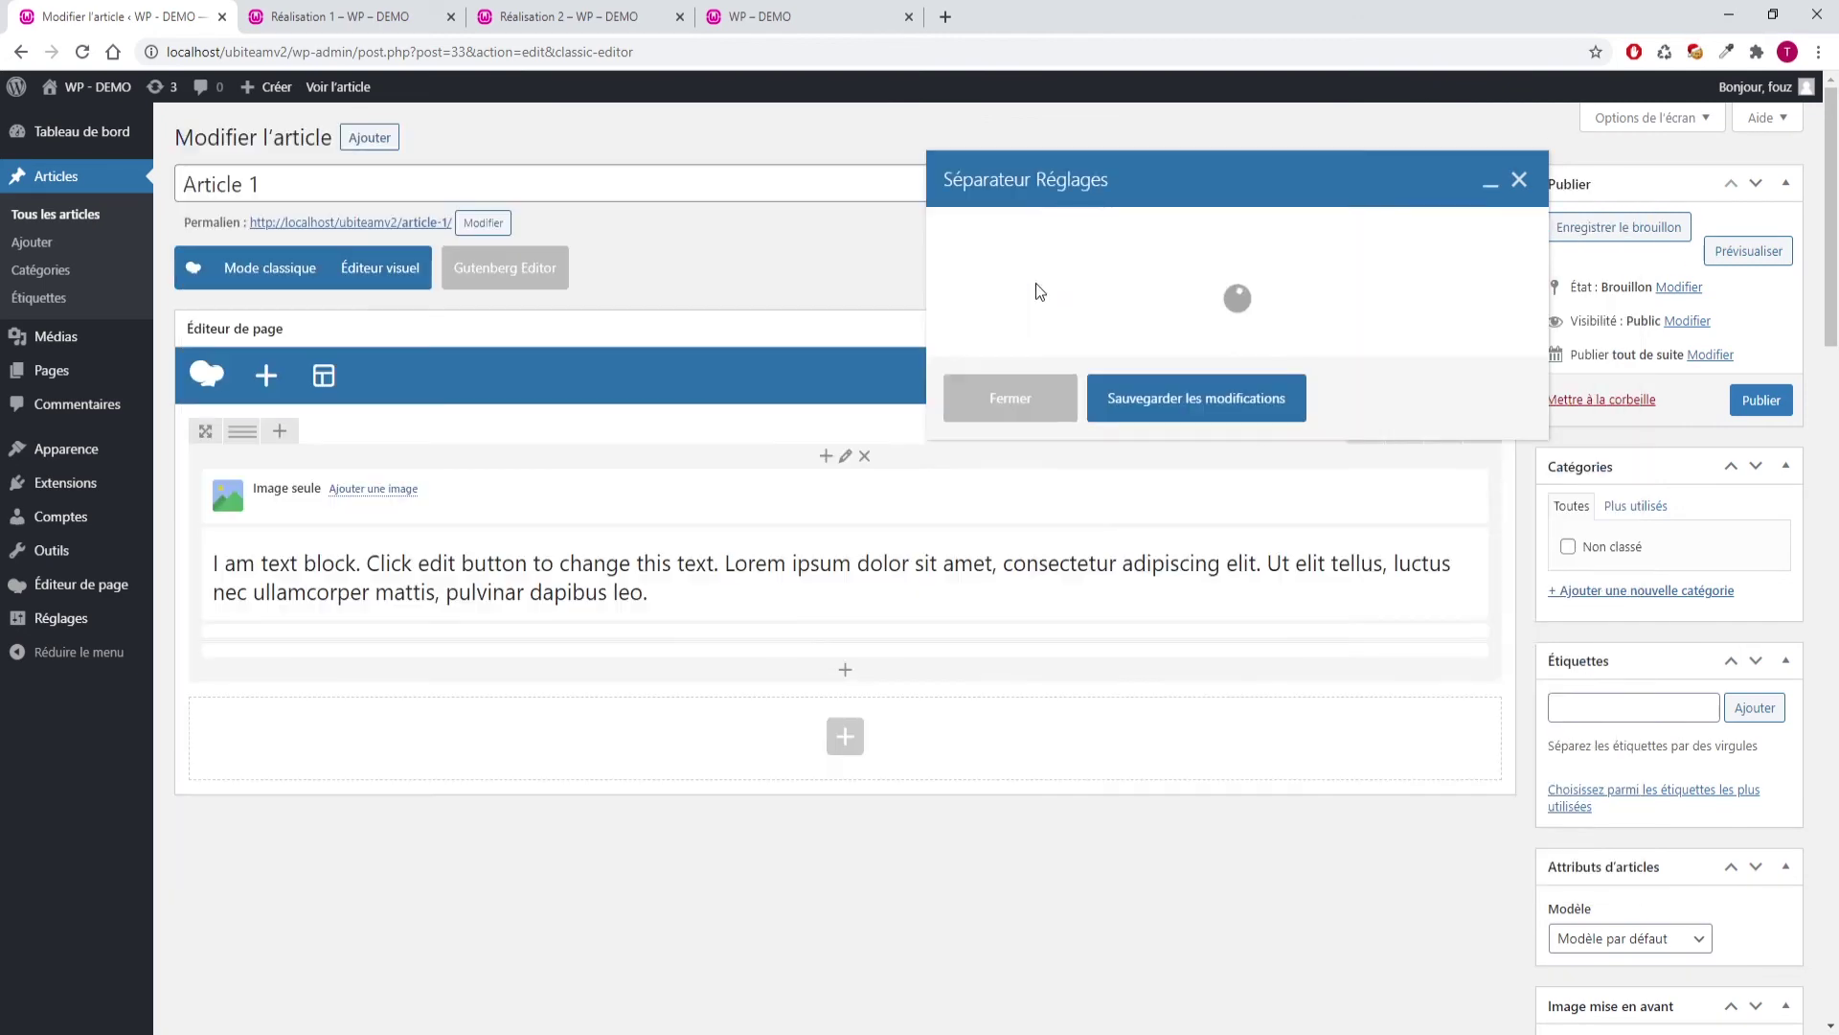
click(1177, 853)
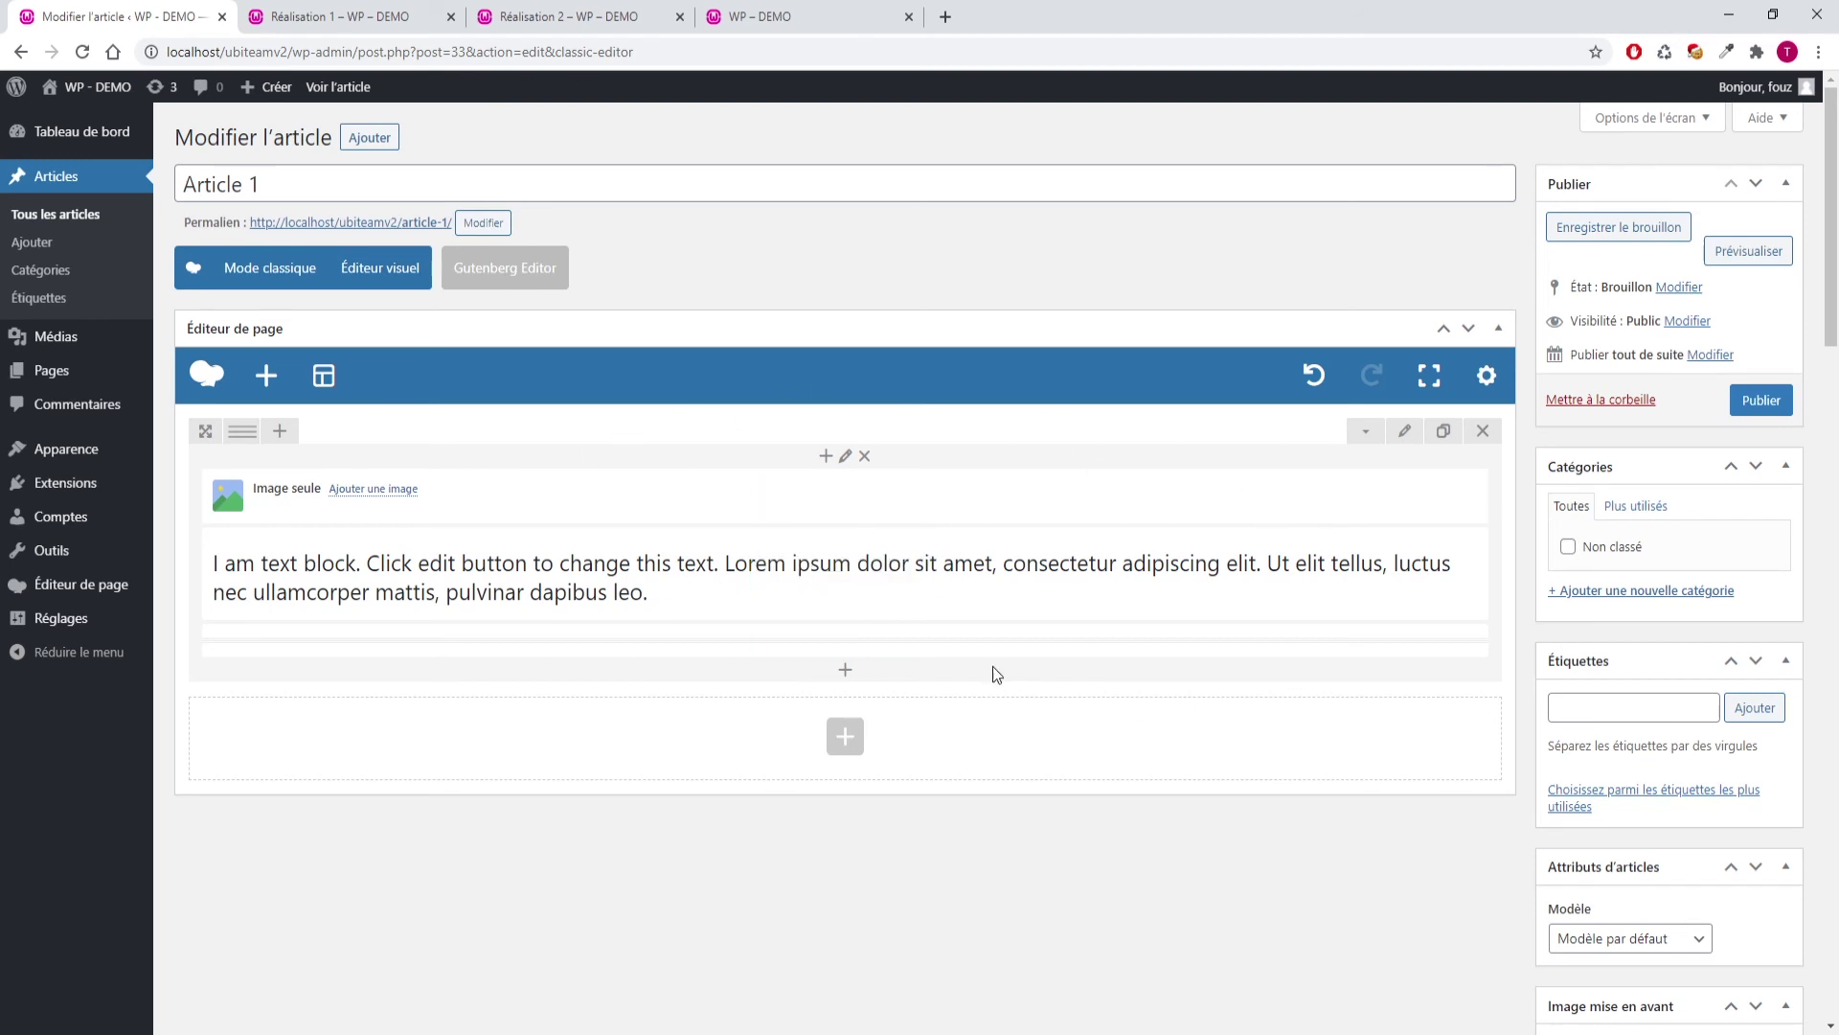
Save the current article layout as a template named "Article Template" and close the templates window
mouse_move(921, 596)
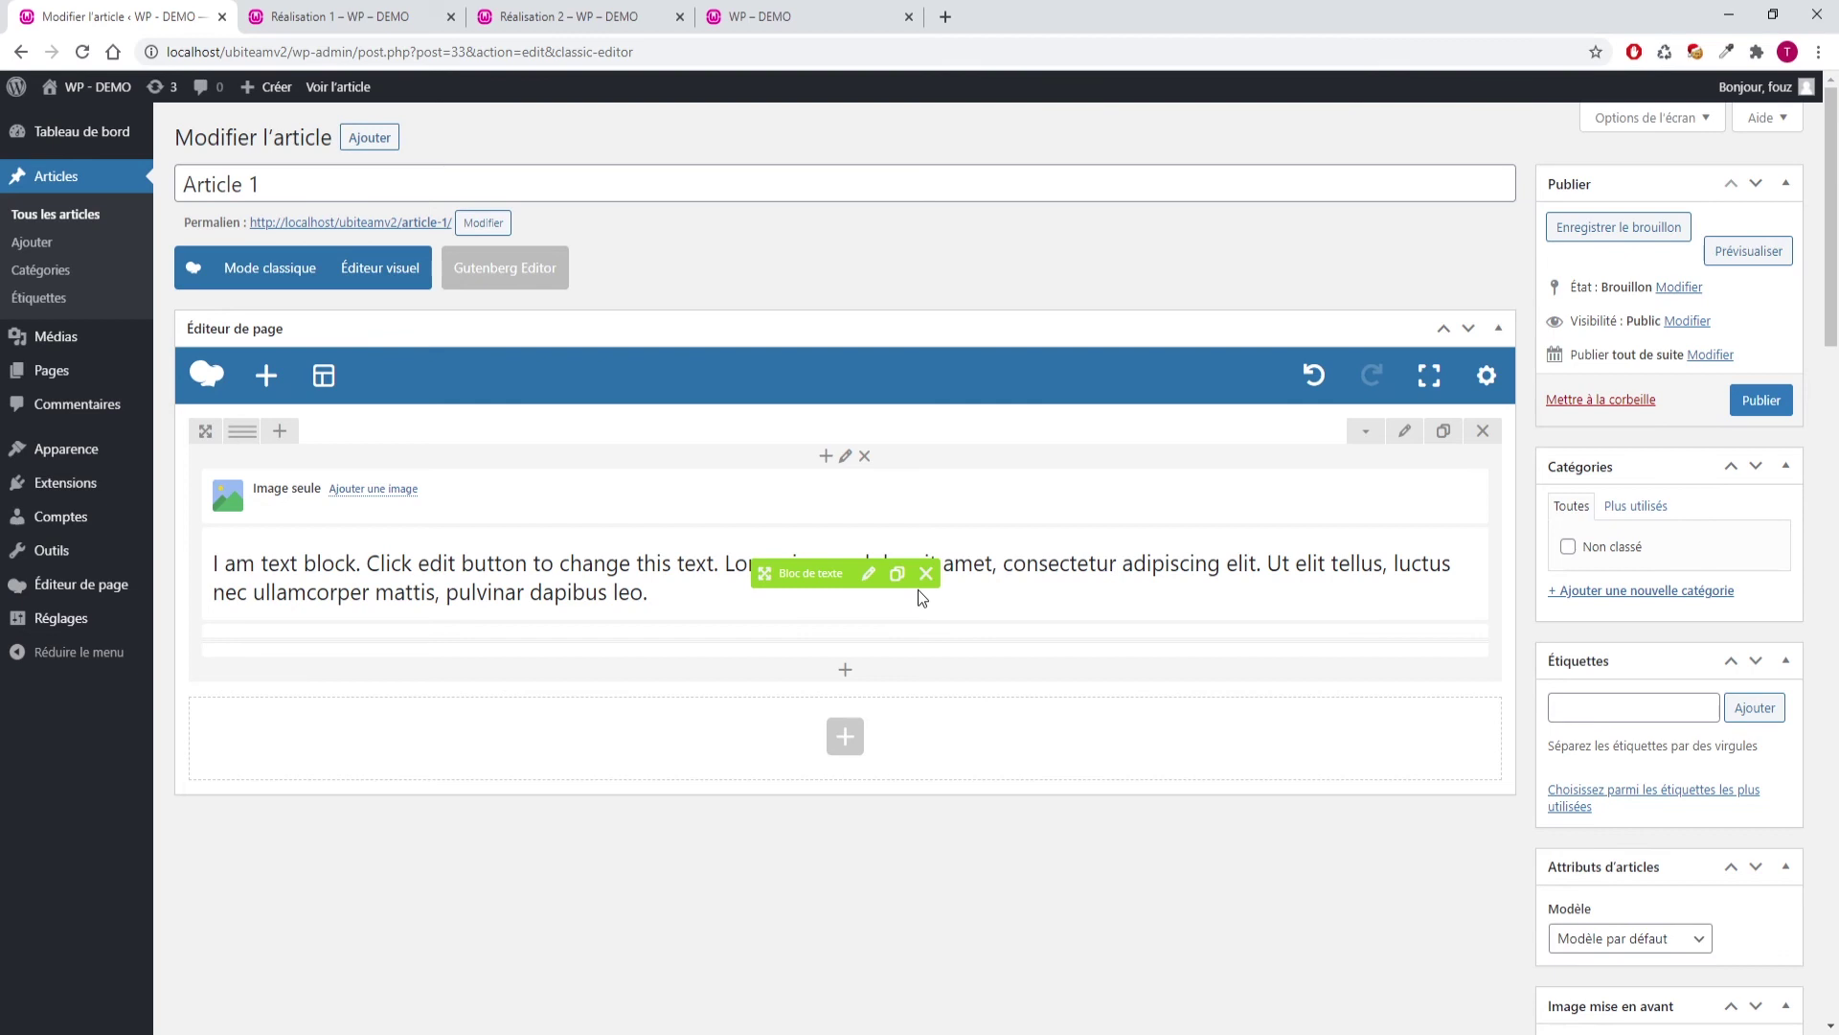
click(322, 374)
click(382, 332)
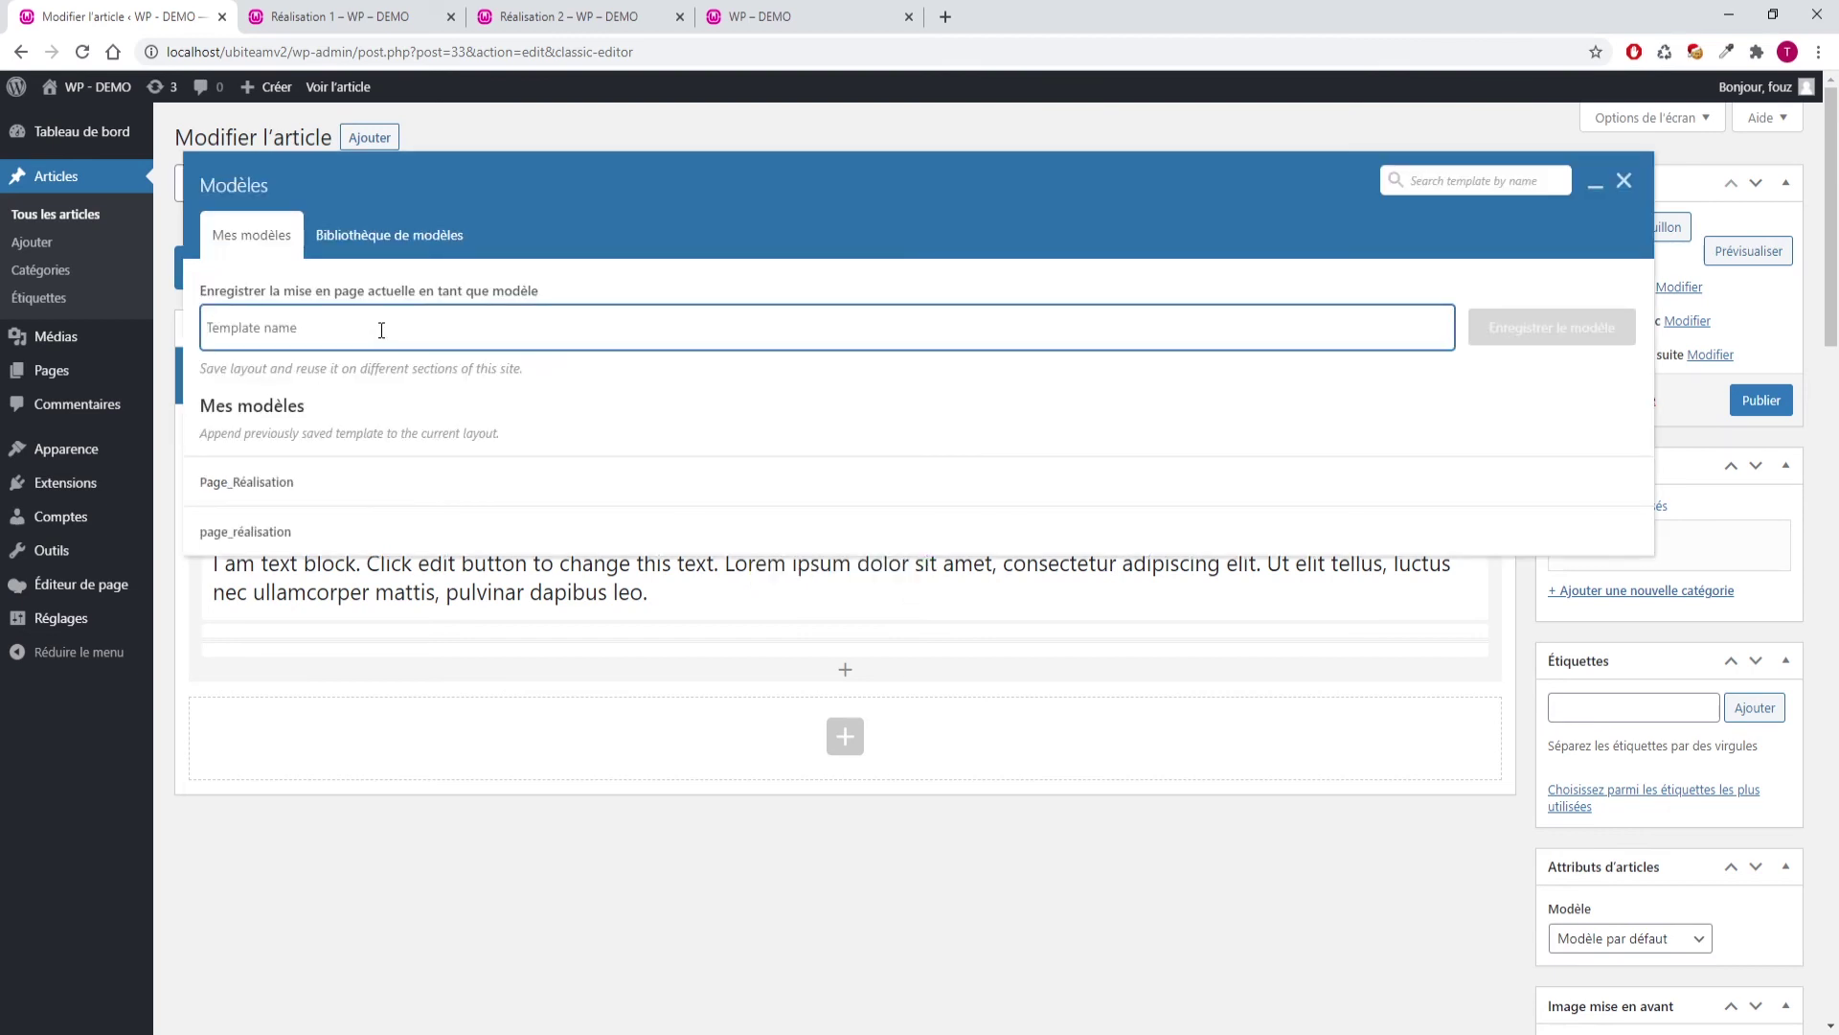
text(Article Template)
key(Return)
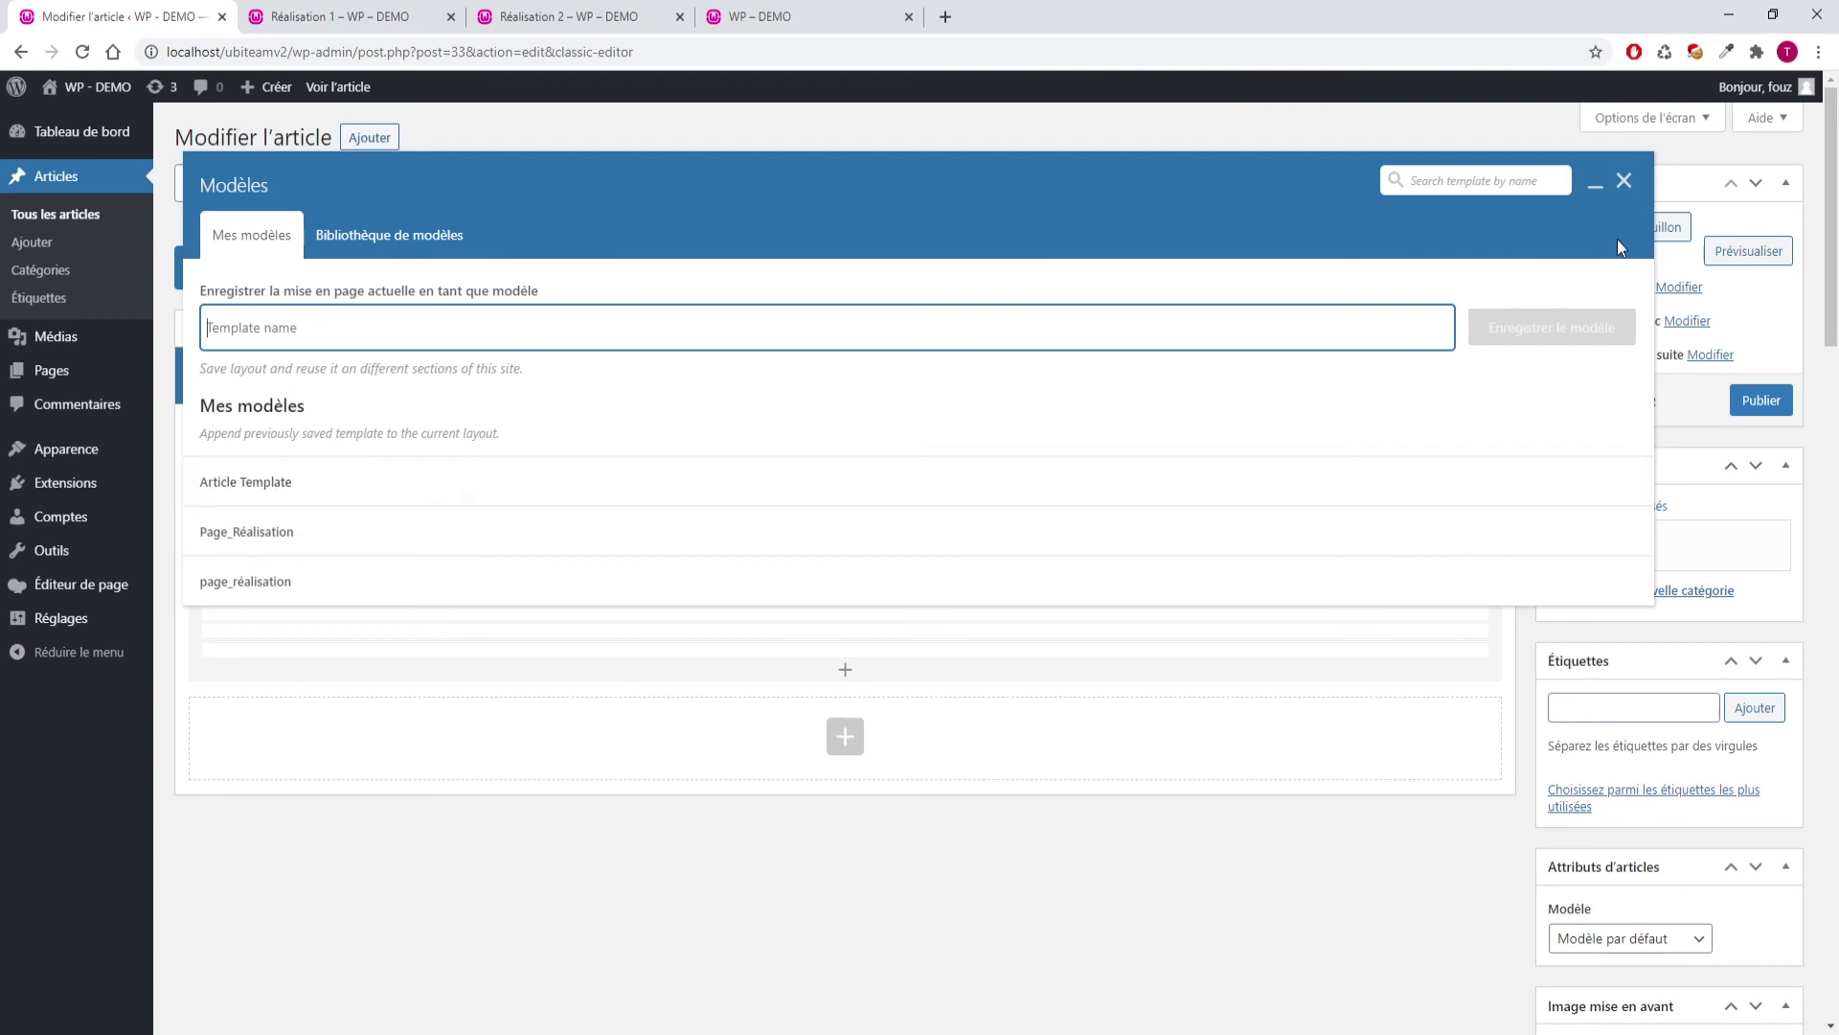
click(1624, 181)
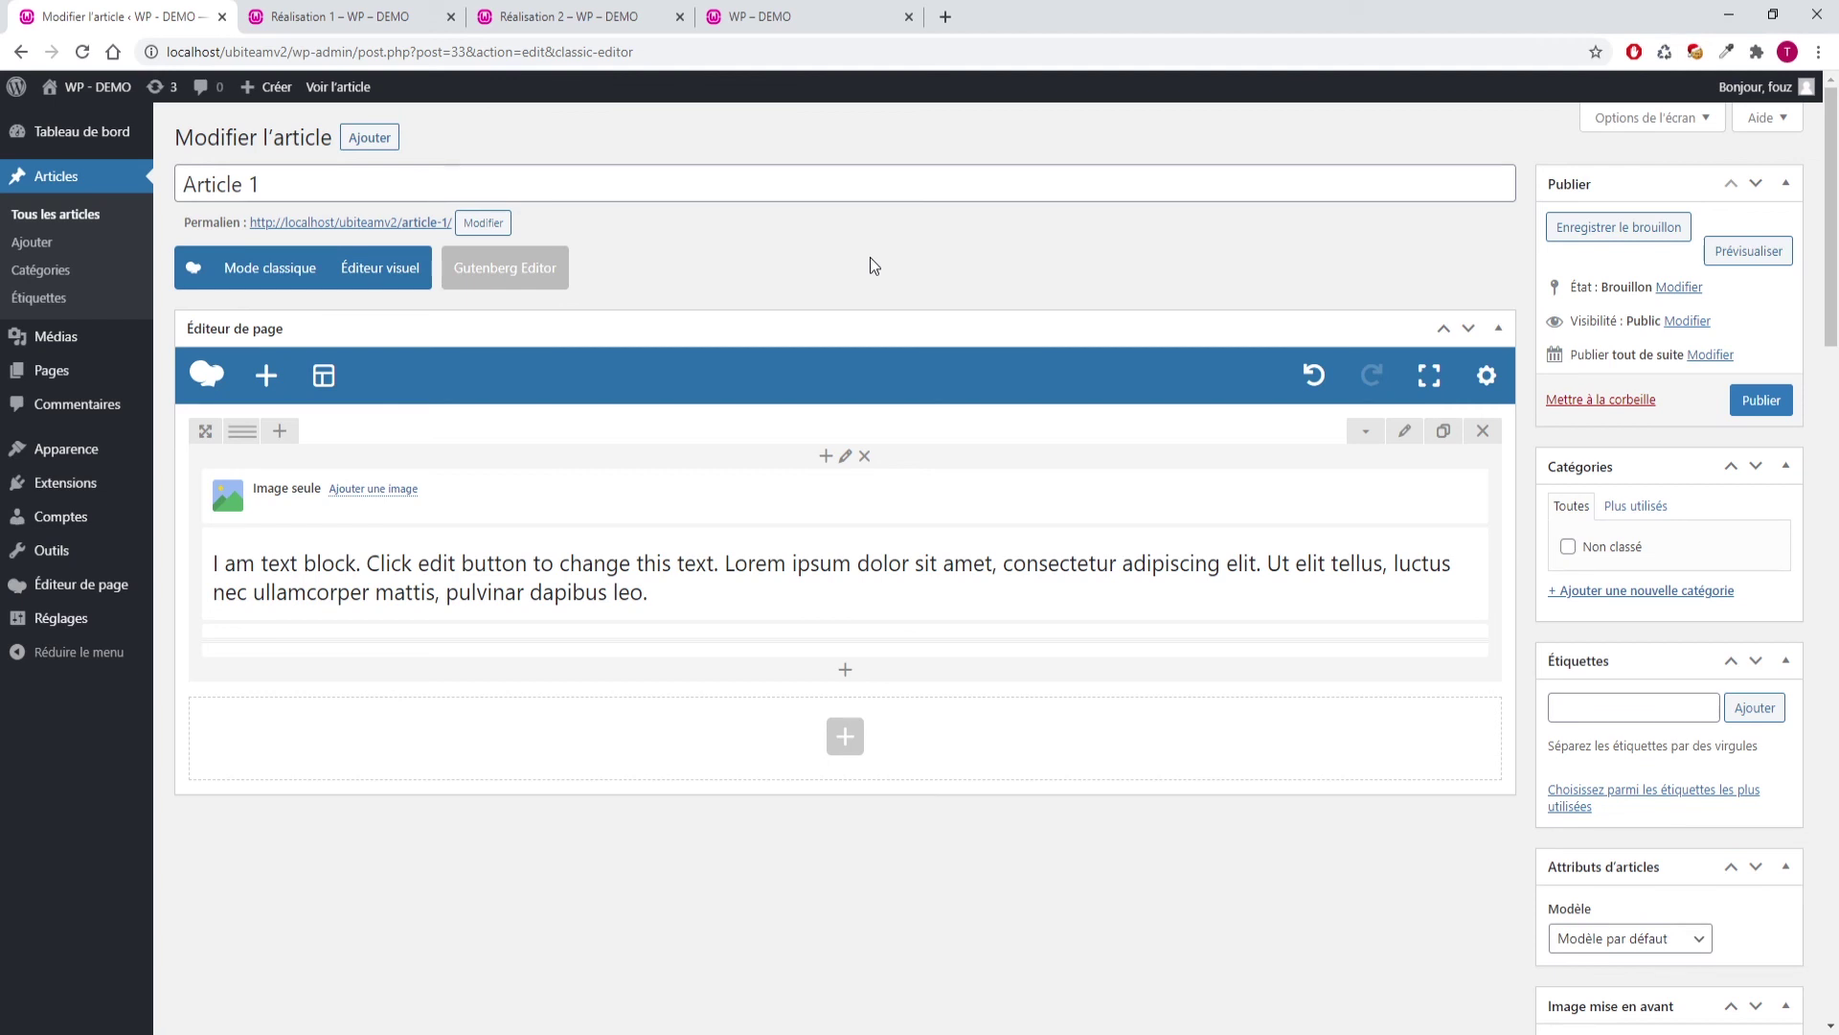
Reopen the templates window to check the list of saved templates, and close it
click(324, 374)
click(370, 323)
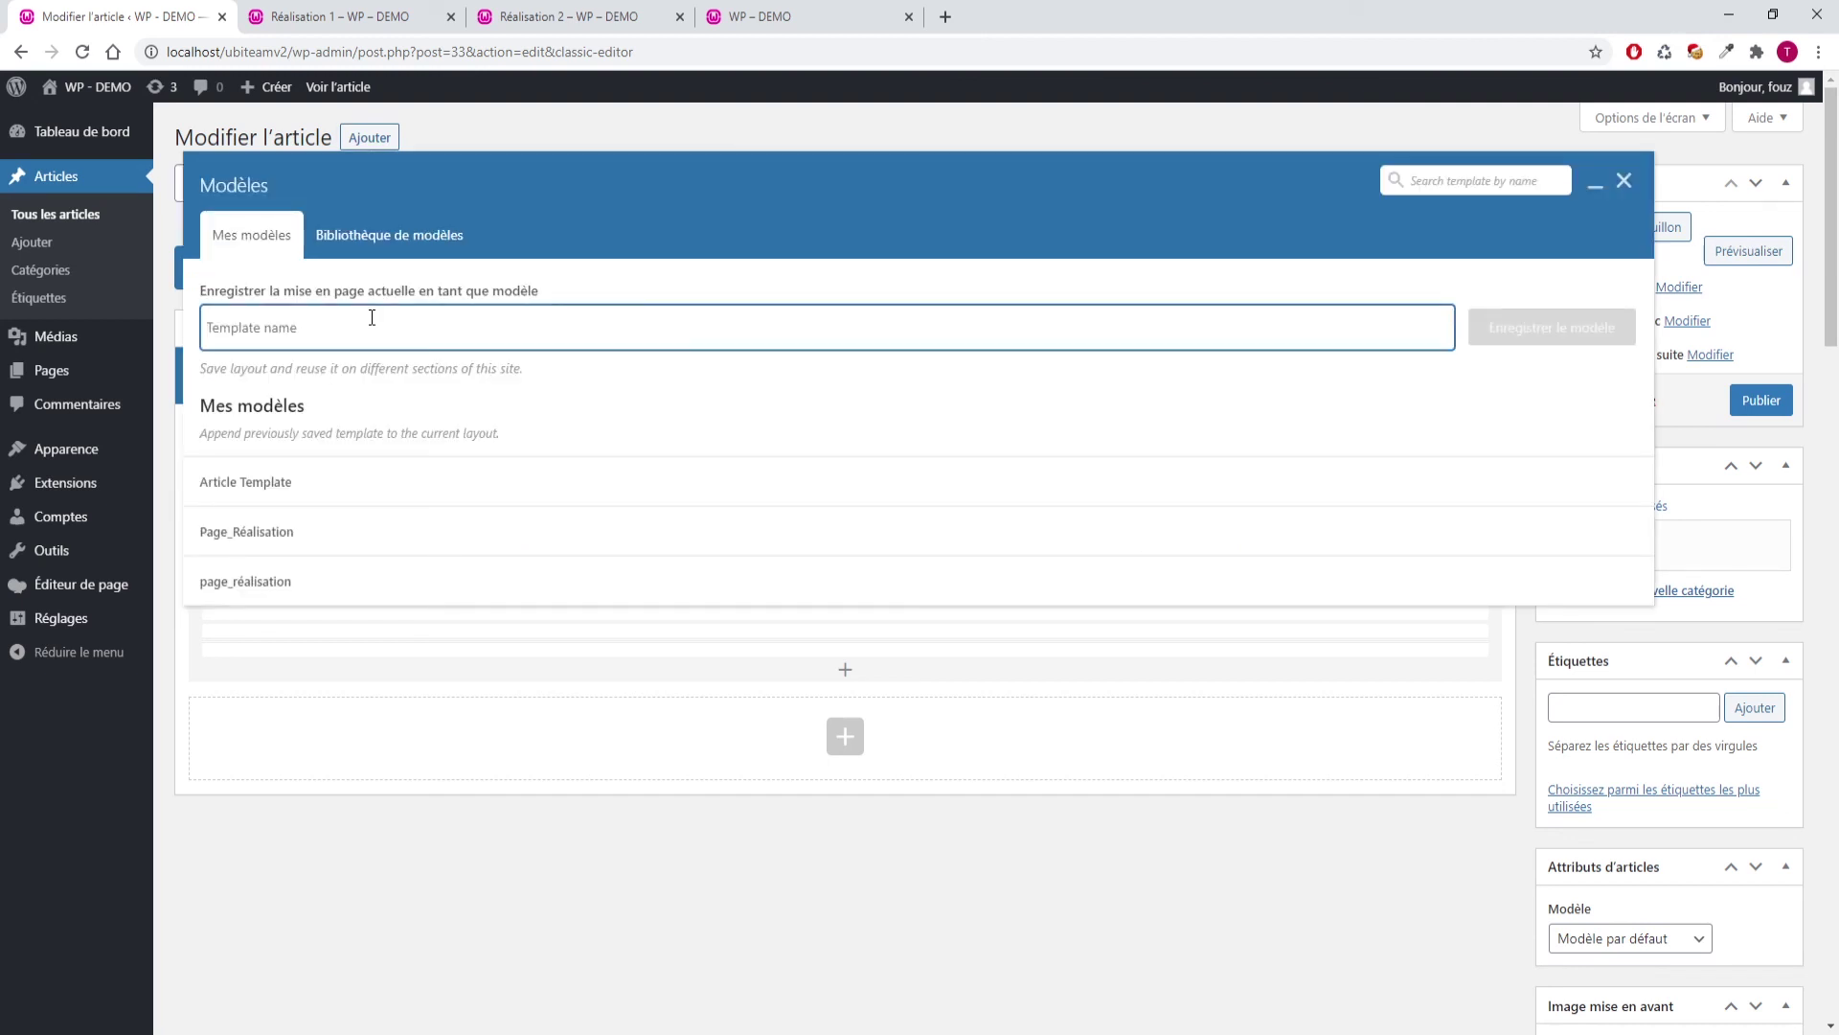
click(1621, 180)
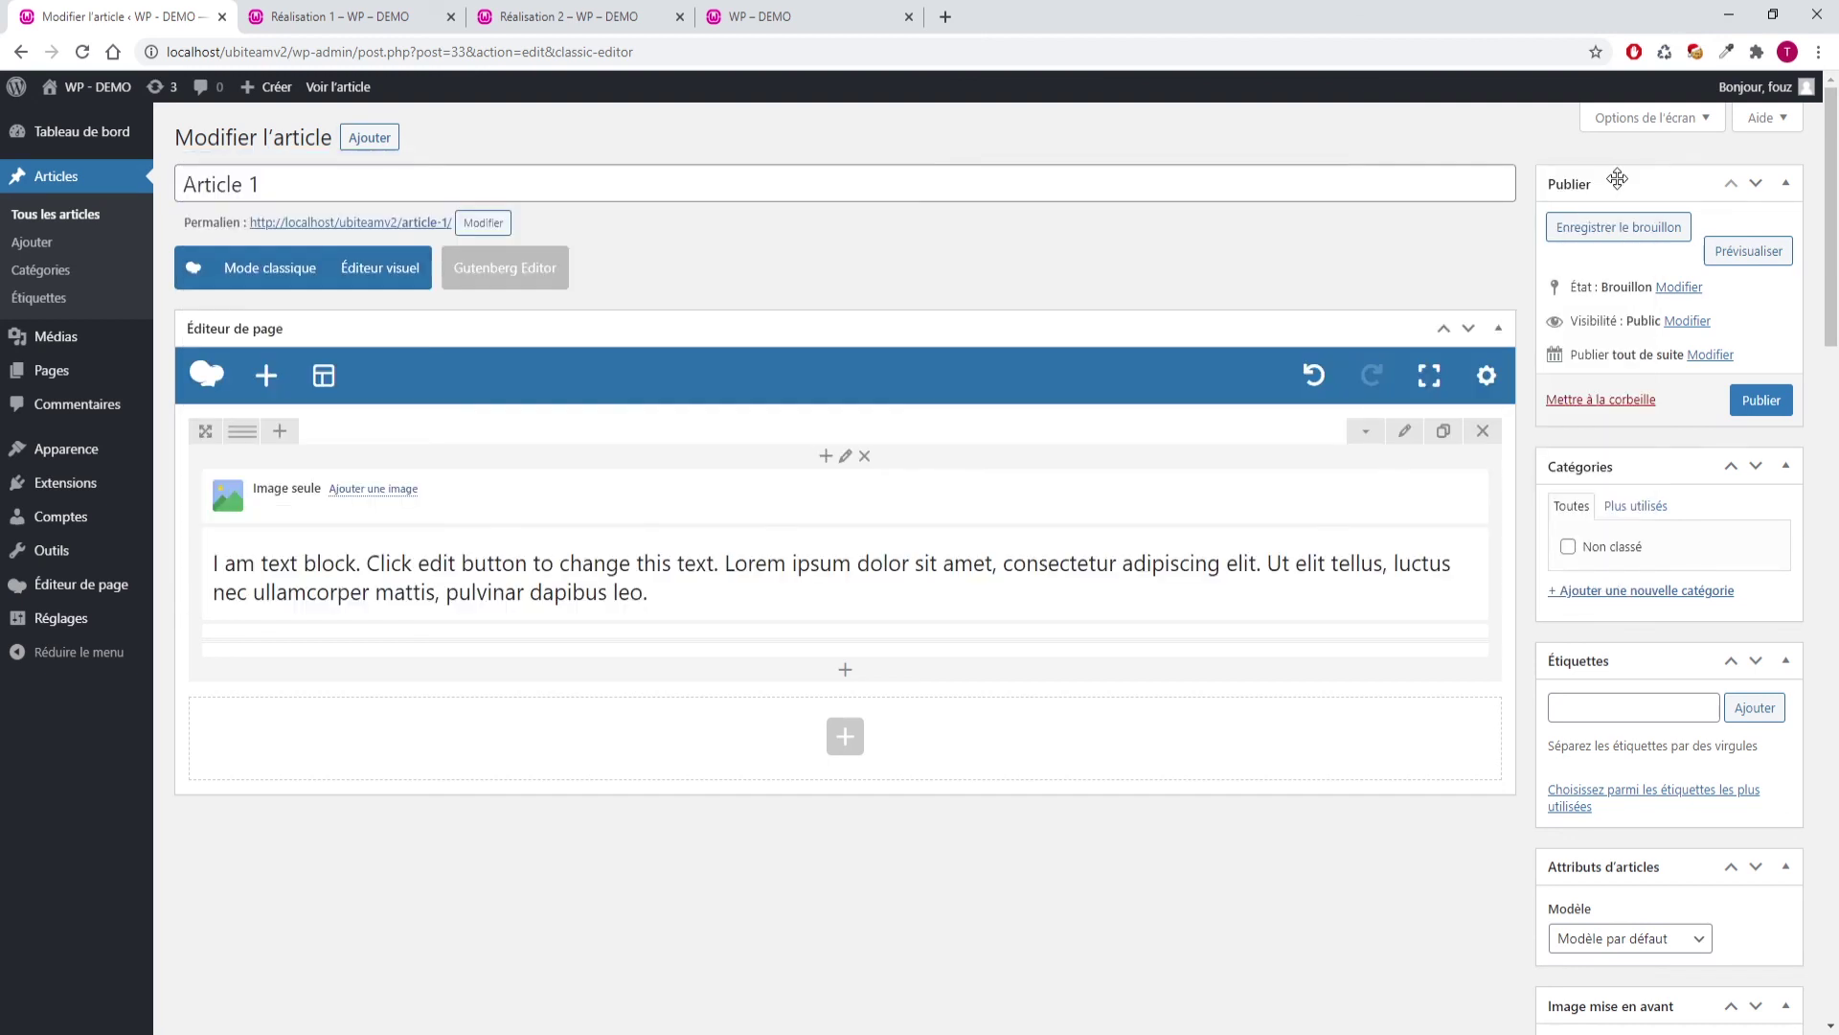